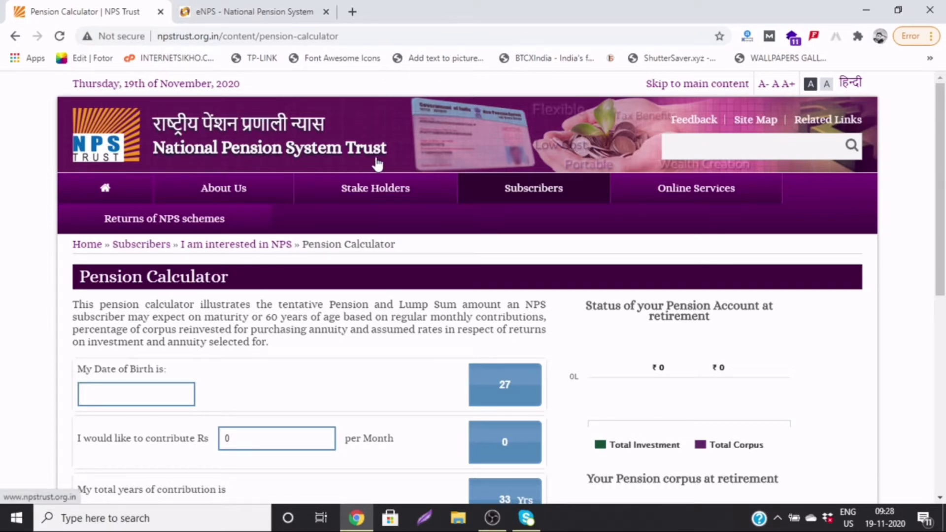
Step: Set the calculator's date of birth to 1 March 1993 using the datepicker
{"action": "left_click_drag", "start_coordinate": [90, 277], "coordinate": [268, 283]}
{"action": "left_click", "coordinate": [266, 291]}
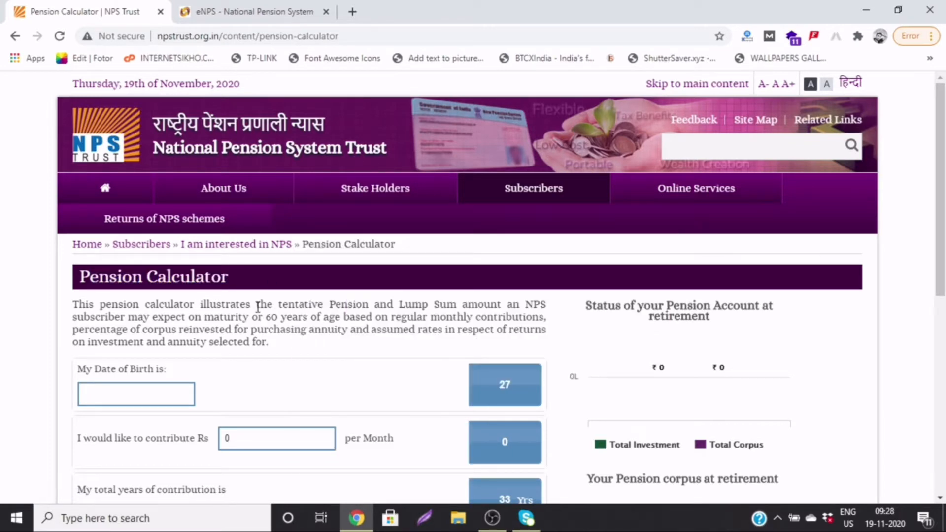
{"action": "left_click_drag", "start_coordinate": [941, 177], "coordinate": [941, 242]}
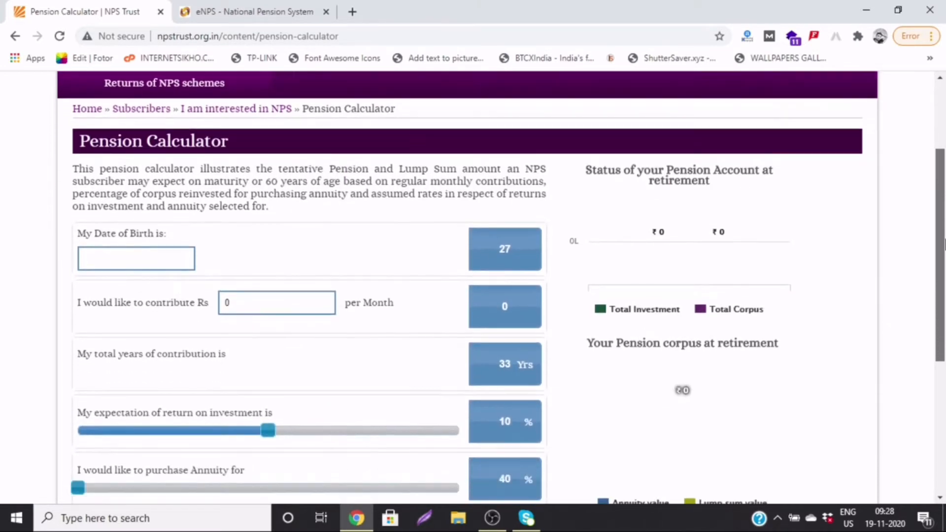
{"action": "left_click", "coordinate": [149, 261]}
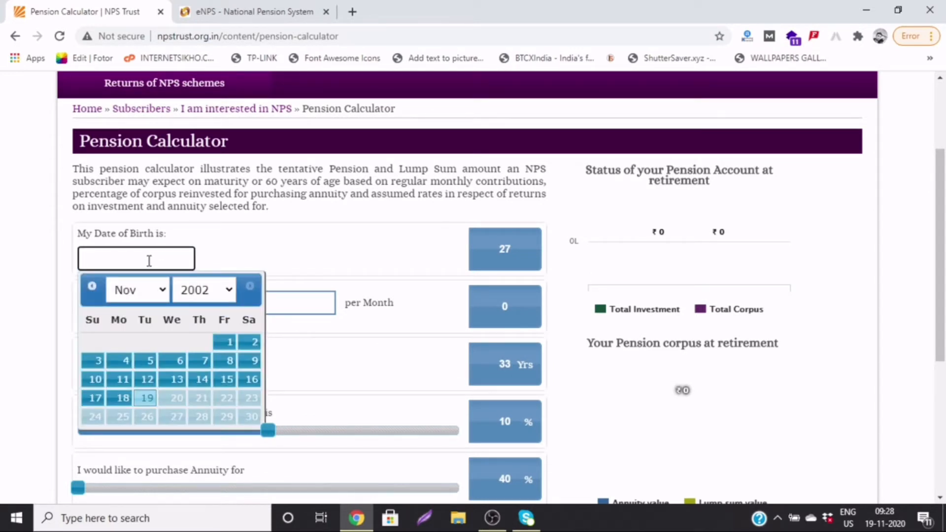
{"action": "left_click", "coordinate": [149, 298]}
{"action": "key", "text": "Escape"}
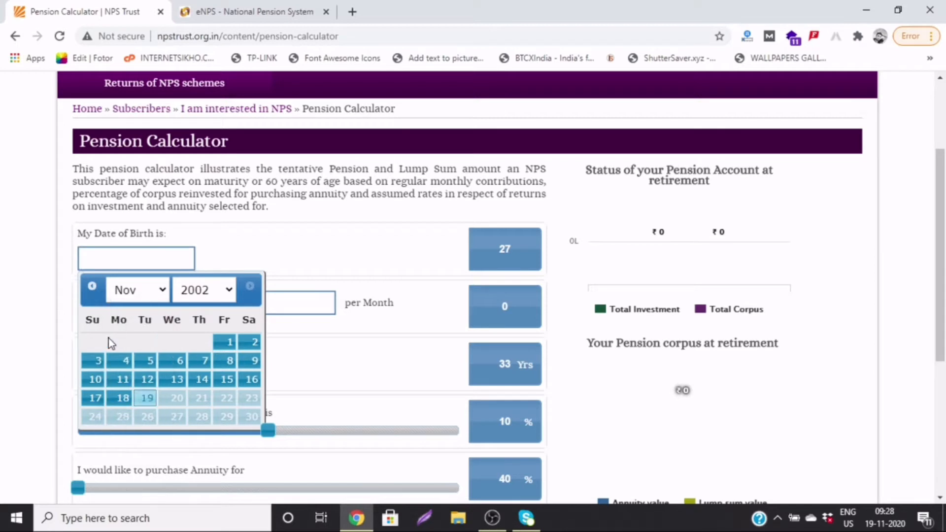
{"action": "left_click", "coordinate": [204, 290]}
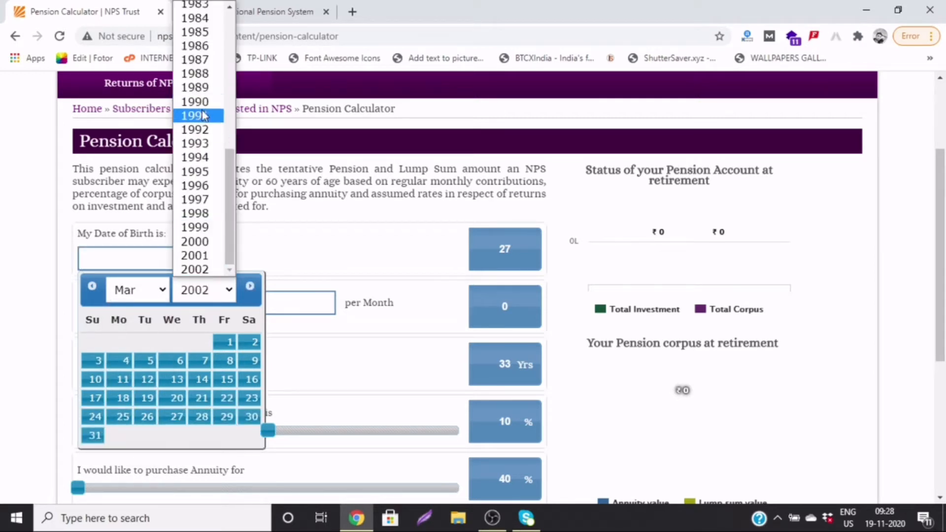
{"action": "left_click", "coordinate": [200, 143]}
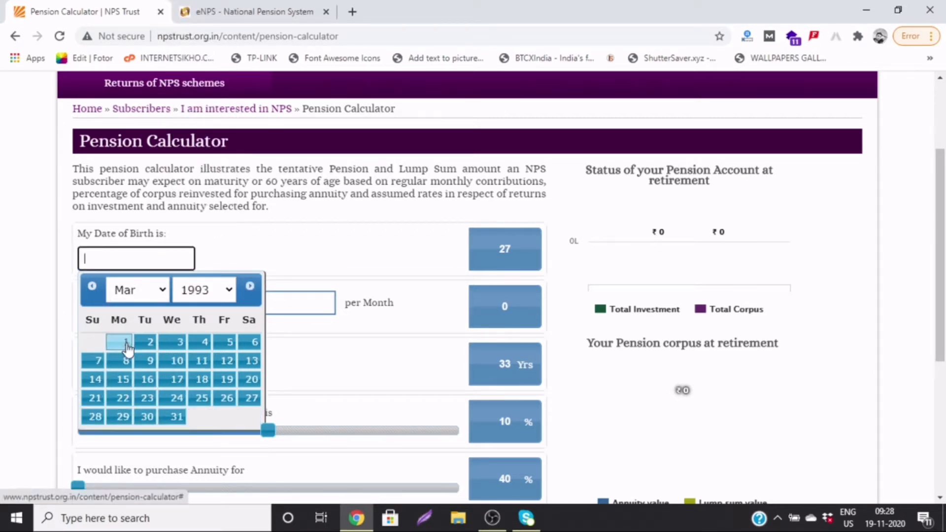
{"action": "left_click", "coordinate": [126, 342]}
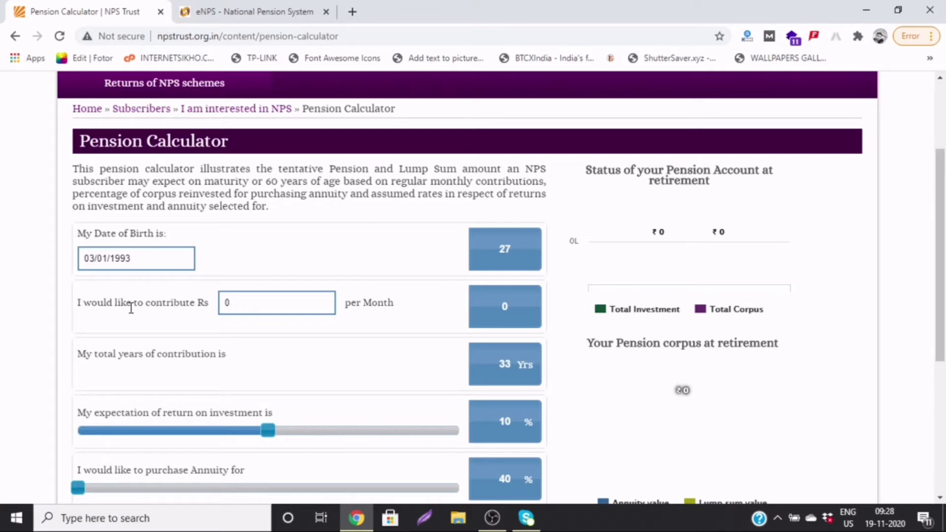
Step: Replace the 0 monthly contribution with 5,000, giving a projected ₹41534 monthly pension
{"action": "left_click", "coordinate": [248, 299]}
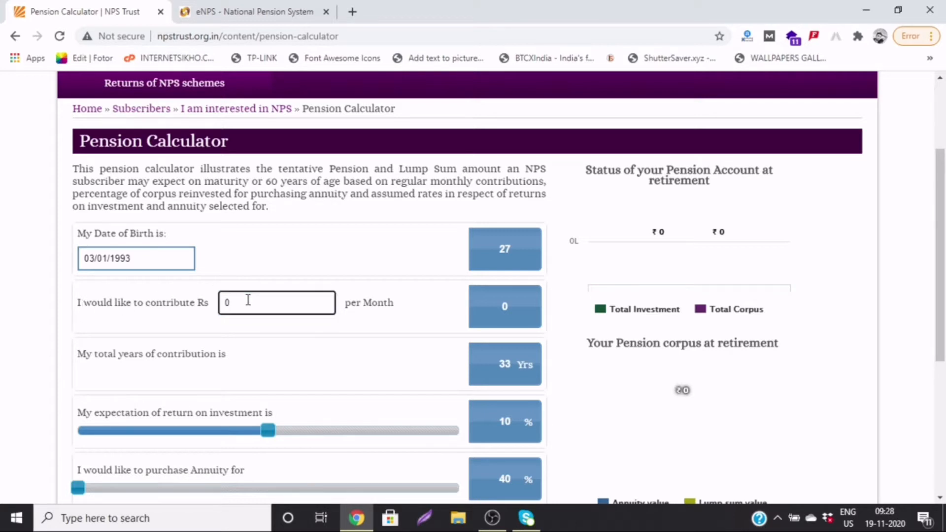
{"action": "key", "text": "BackSpace"}
{"action": "type", "text": "5,000"}
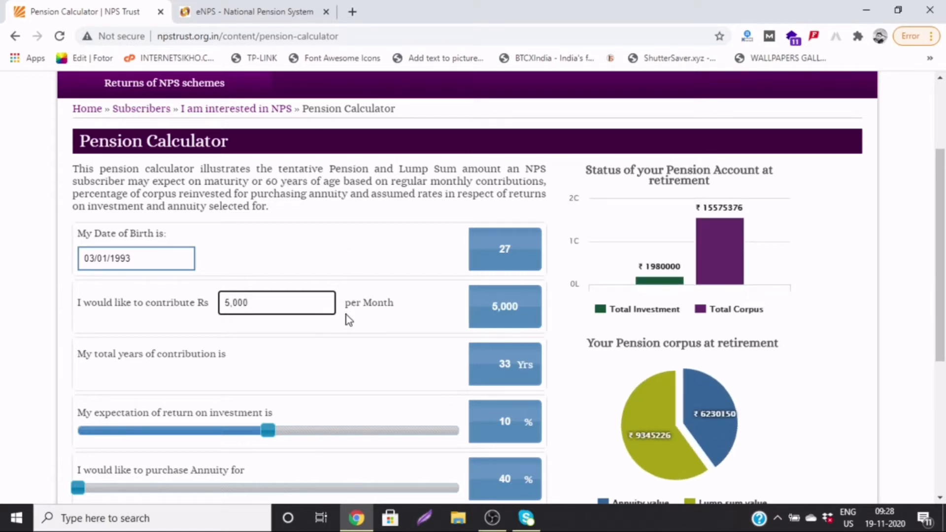
{"action": "left_click", "coordinate": [389, 306]}
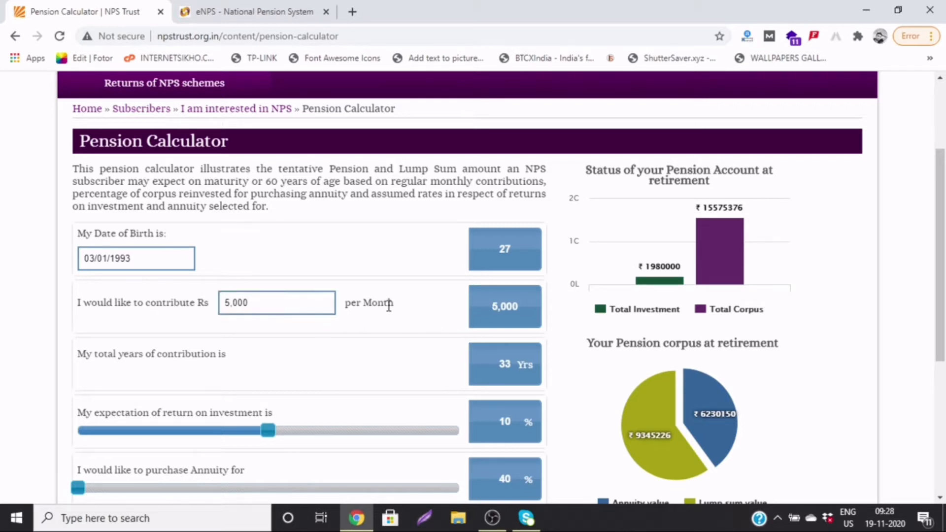
{"action": "triple_click", "coordinate": [84, 354]}
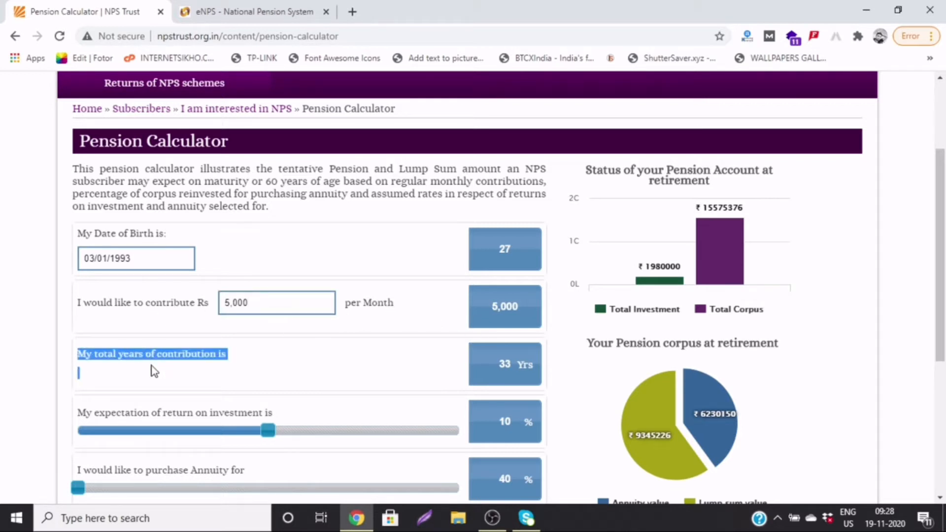
{"action": "left_click", "coordinate": [255, 359]}
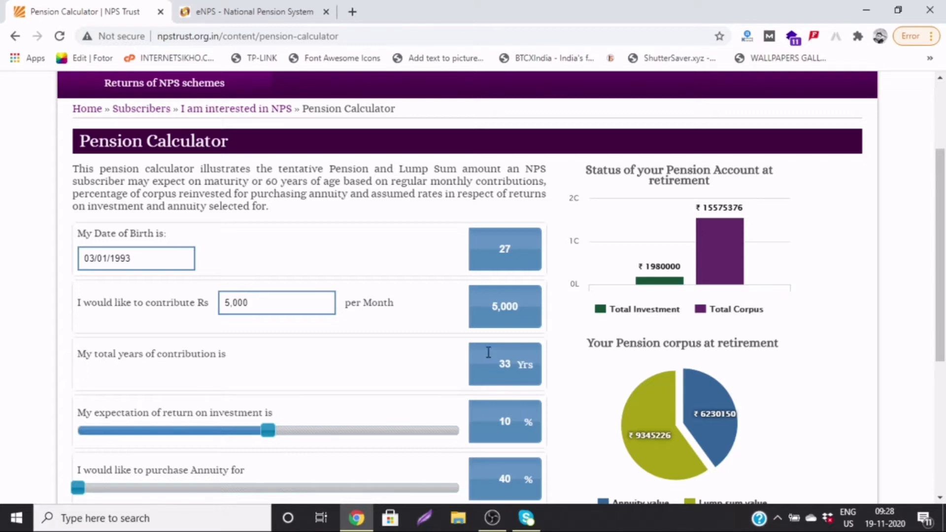
{"action": "left_click", "coordinate": [514, 367]}
{"action": "left_click", "coordinate": [385, 380]}
{"action": "scroll", "coordinate": [939, 246], "scroll_direction": "down", "scroll_amount": 2}
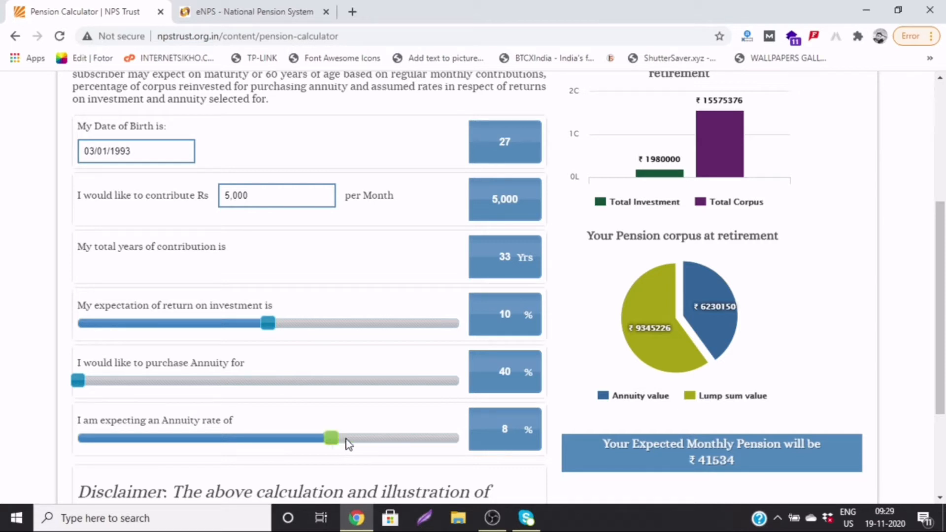
{"action": "left_click_drag", "start_coordinate": [346, 439], "coordinate": [384, 439]}
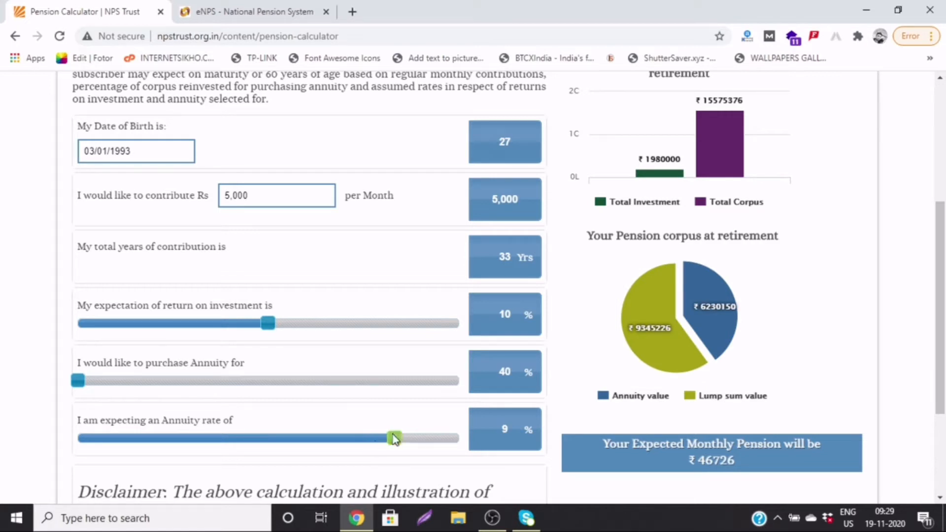
{"action": "left_click", "coordinate": [365, 439]}
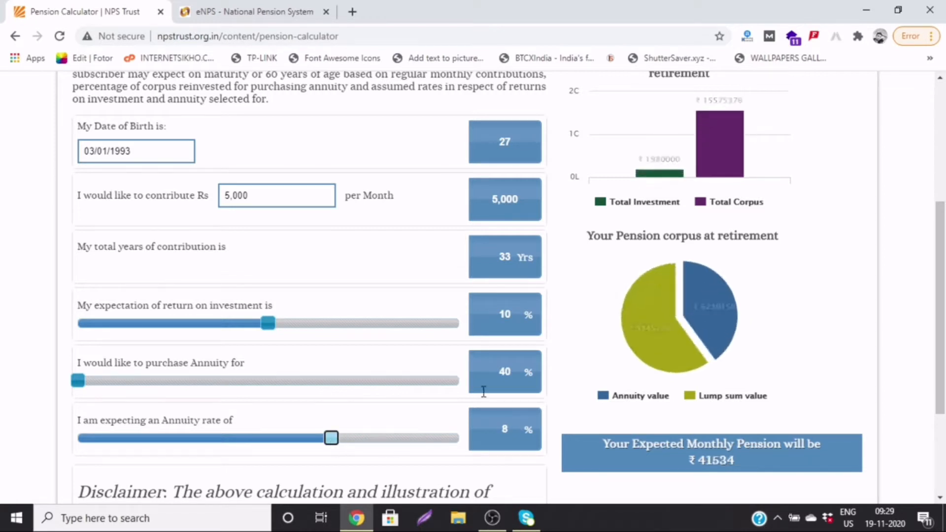
{"action": "scroll", "coordinate": [642, 211], "scroll_direction": "up", "scroll_amount": 3}
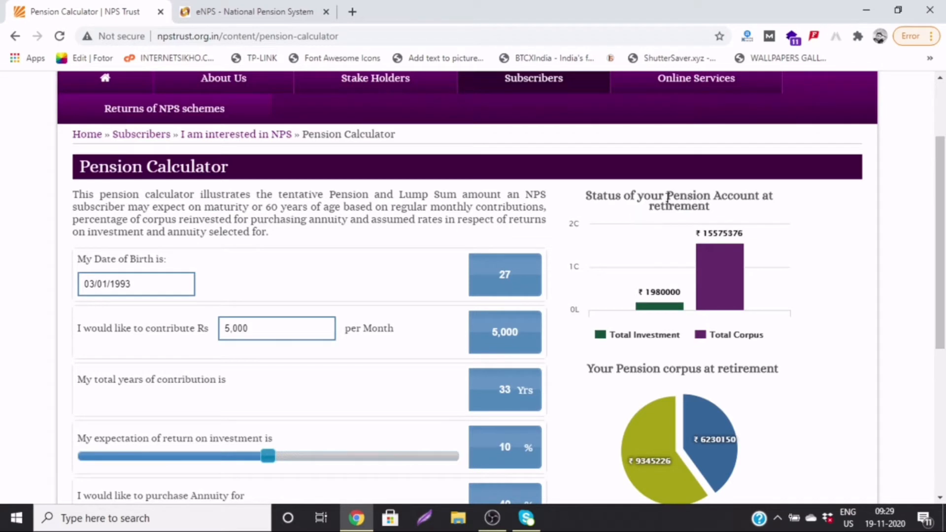
{"action": "mouse_move", "coordinate": [652, 296]}
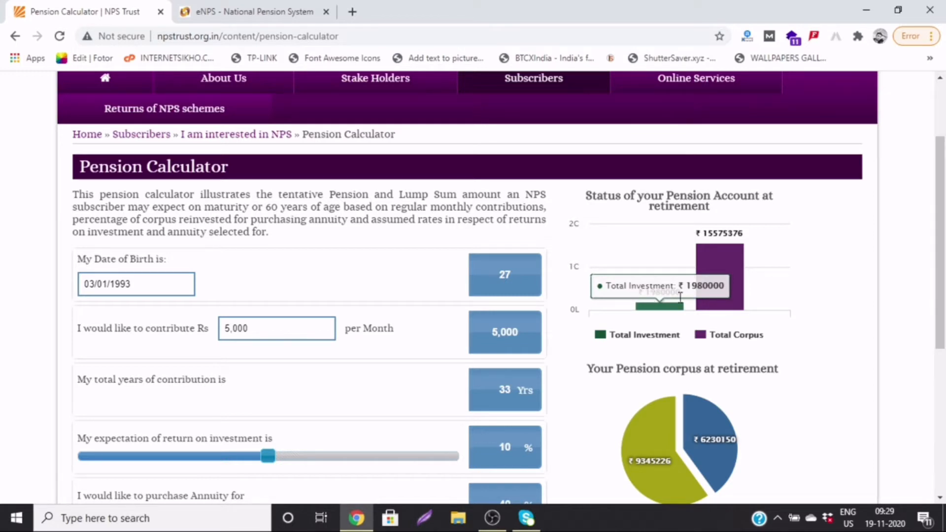
{"action": "mouse_move", "coordinate": [723, 246]}
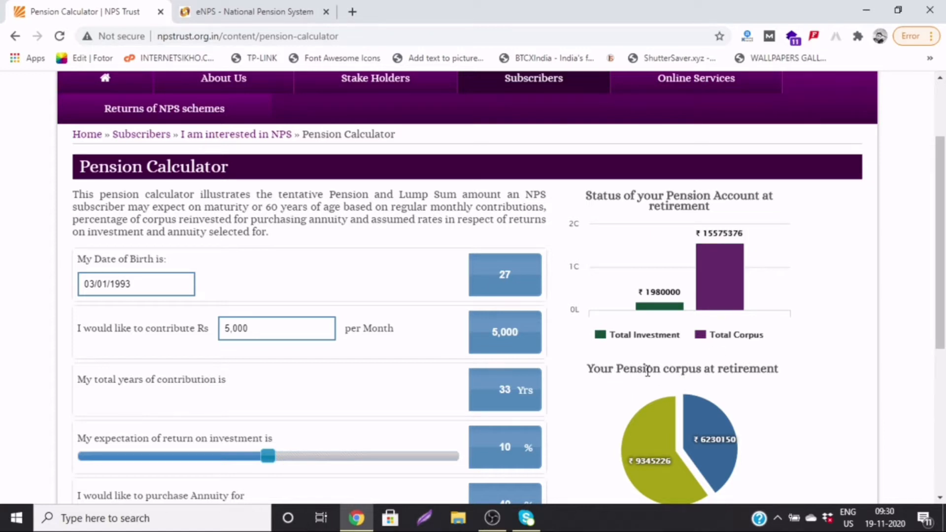
{"action": "scroll", "coordinate": [943, 333], "scroll_direction": "down", "scroll_amount": 3}
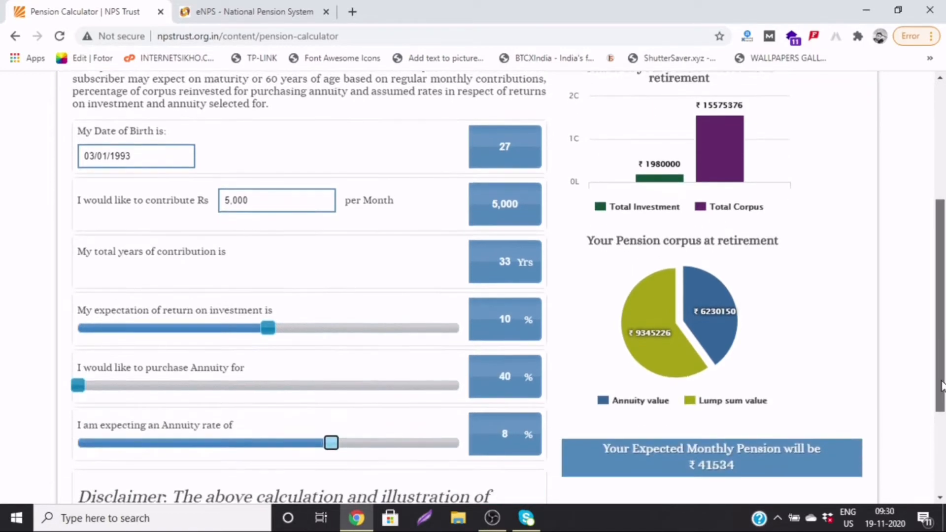
{"action": "mouse_move", "coordinate": [665, 367]}
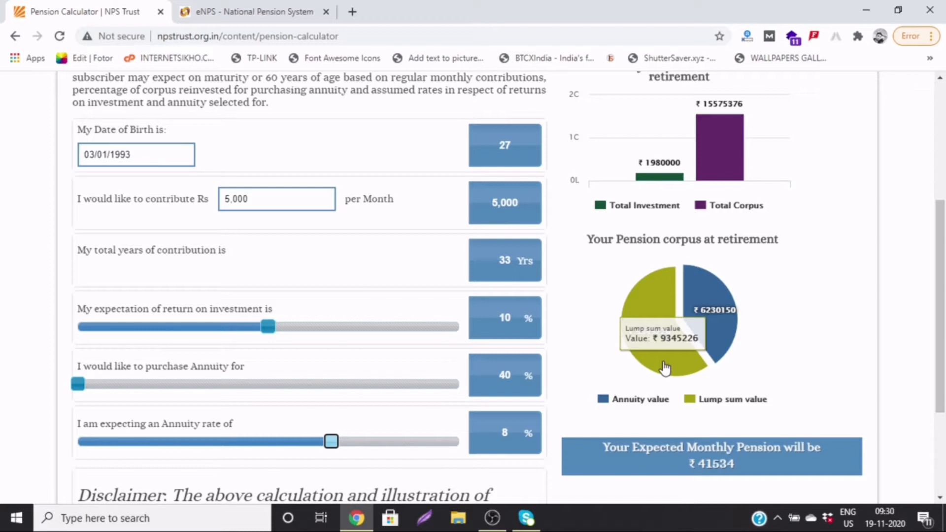
{"action": "mouse_move", "coordinate": [731, 328]}
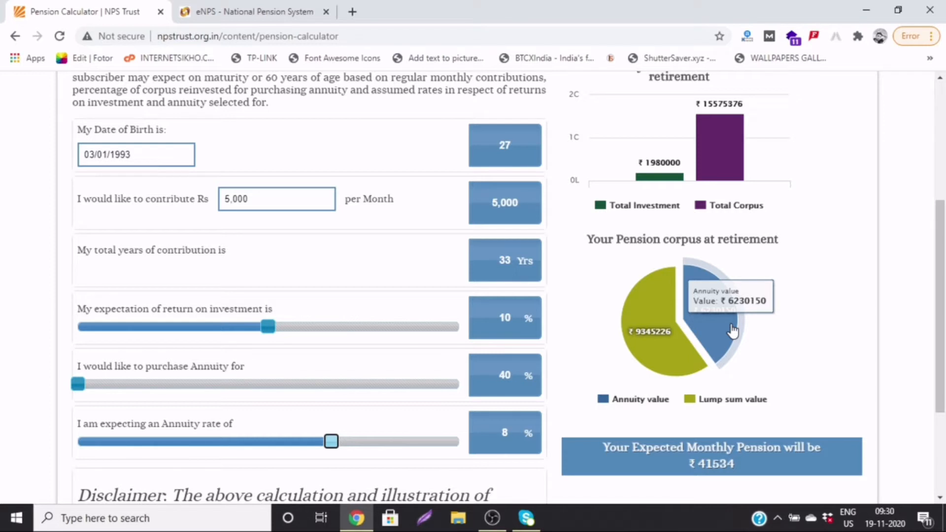
{"action": "scroll", "coordinate": [902, 367], "scroll_direction": "down", "scroll_amount": 2}
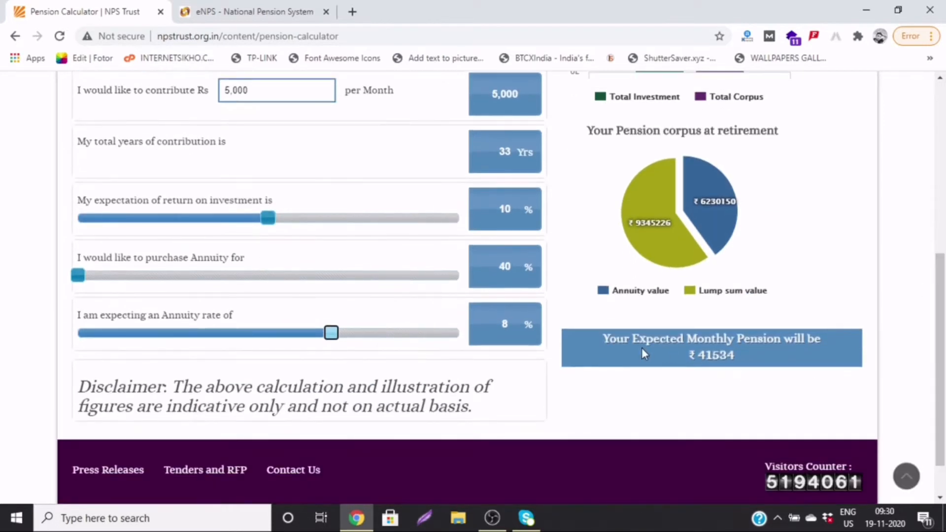
{"action": "left_click_drag", "start_coordinate": [694, 354], "coordinate": [785, 361]}
{"action": "left_click", "coordinate": [771, 343]}
{"action": "mouse_move", "coordinate": [715, 217]}
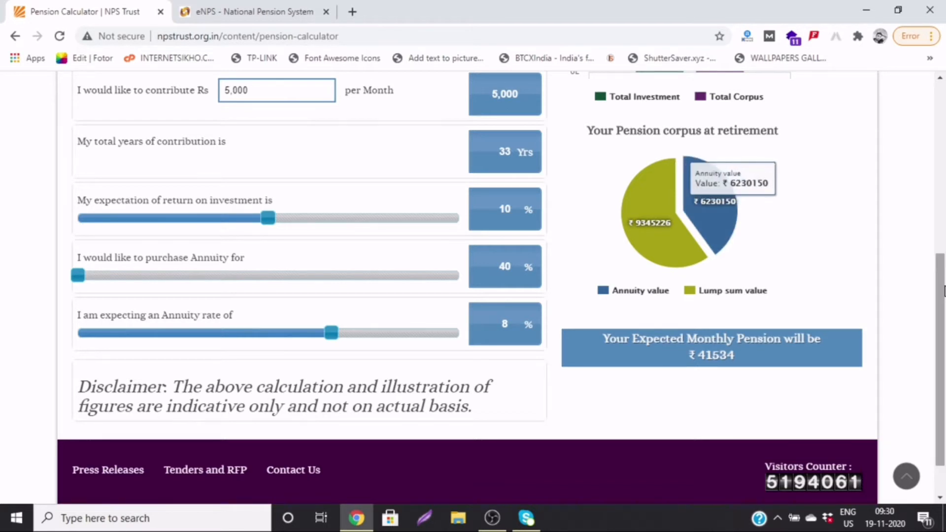
{"action": "scroll", "coordinate": [911, 189], "scroll_direction": "up", "scroll_amount": 3}
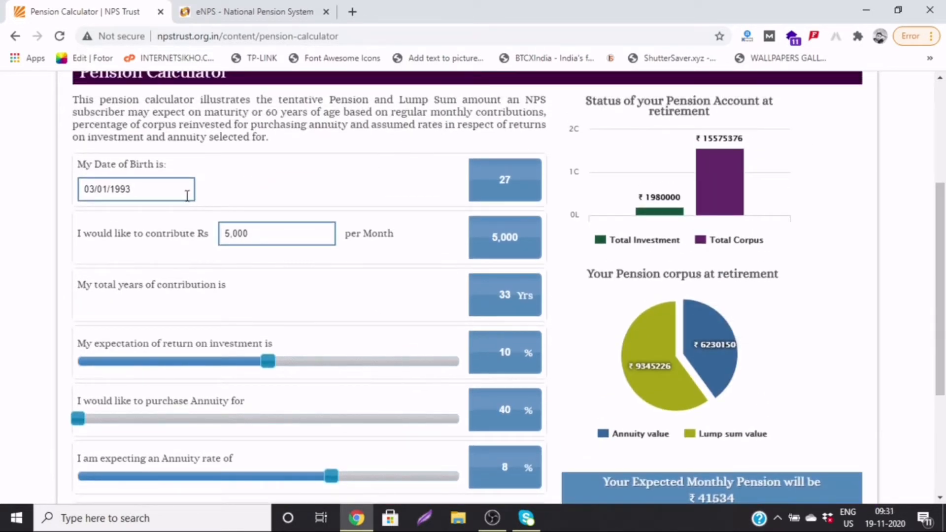
Step: Recalculate with 5,000 monthly, showing ₹1980000 invested over 33 years and a ₹15575376 corpus
{"action": "left_click", "coordinate": [271, 238]}
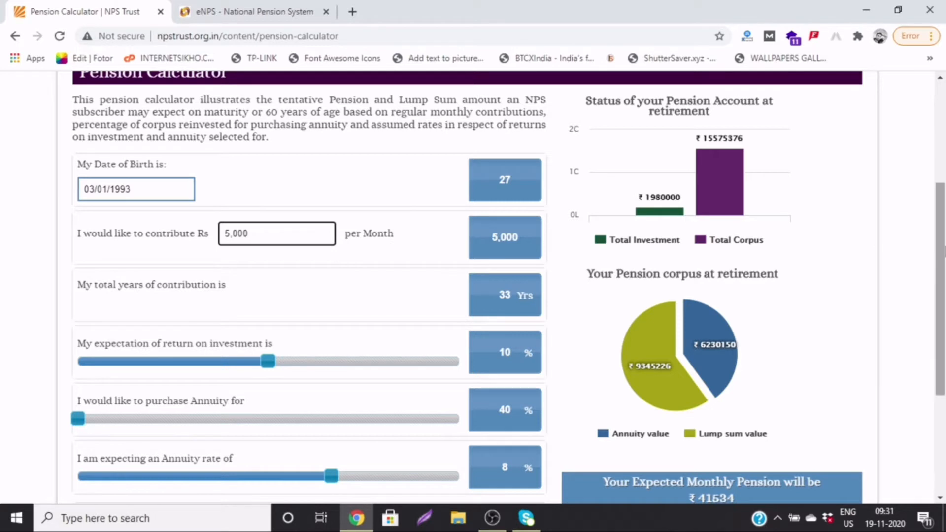
{"action": "left_click_drag", "start_coordinate": [942, 273], "coordinate": [944, 351]}
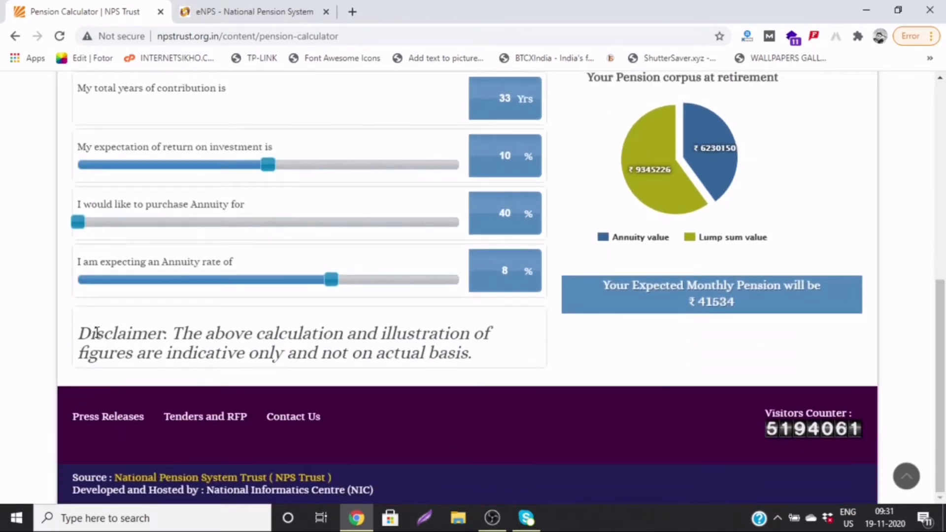
{"action": "left_click_drag", "start_coordinate": [96, 333], "coordinate": [443, 362]}
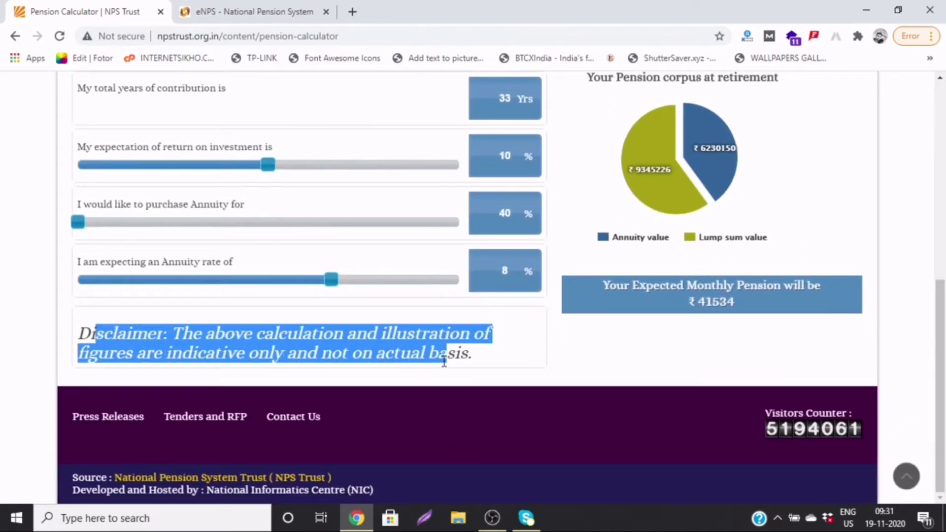
{"action": "left_click_drag", "start_coordinate": [940, 367], "coordinate": [935, 255]}
{"action": "left_click", "coordinate": [491, 331]}
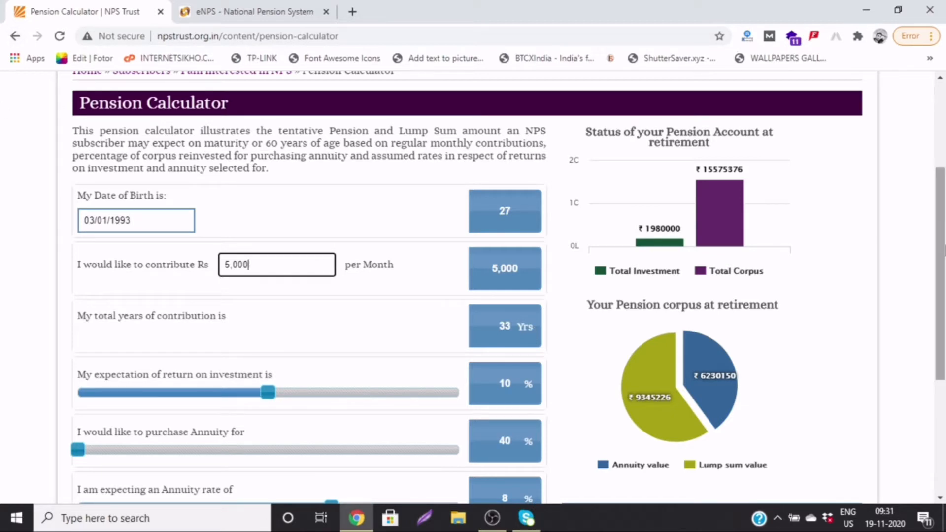
{"action": "left_click_drag", "start_coordinate": [939, 256], "coordinate": [939, 170]}
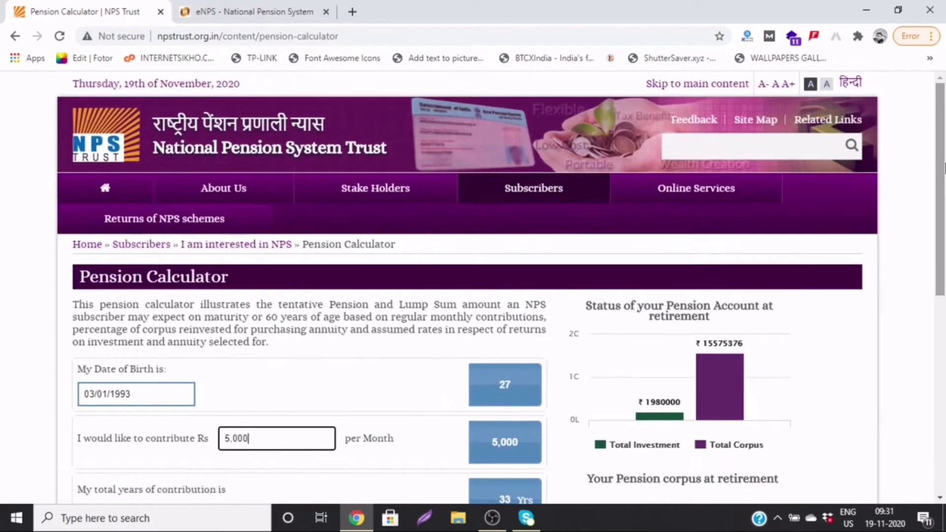
{"action": "left_click", "coordinate": [303, 325]}
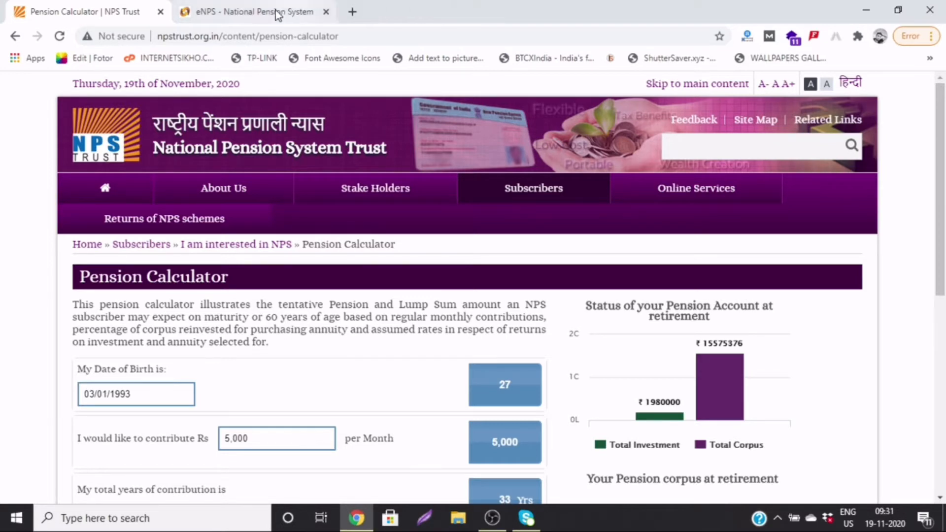
Step: Go to the eNPS portal and choose National Pension System registration for a new subscriber
{"action": "left_click", "coordinate": [258, 16]}
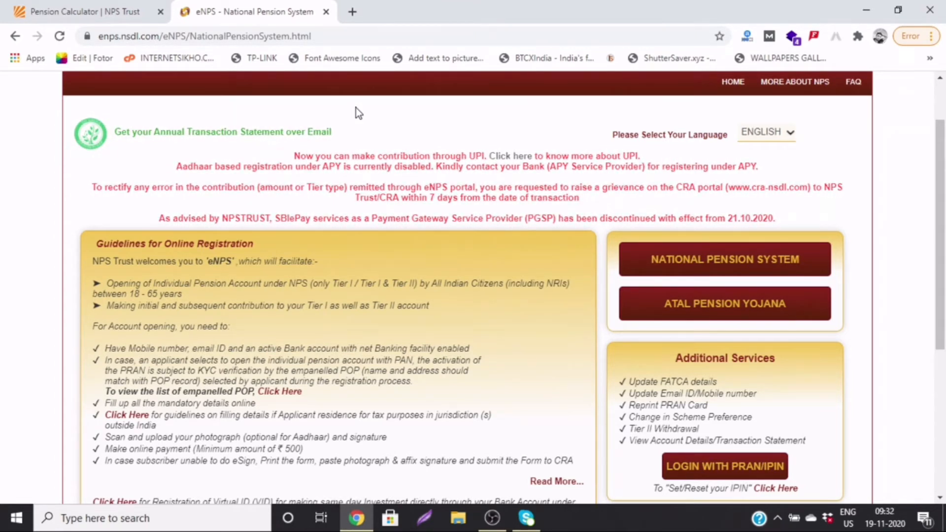
{"action": "scroll", "coordinate": [943, 129], "scroll_direction": "down", "scroll_amount": 1}
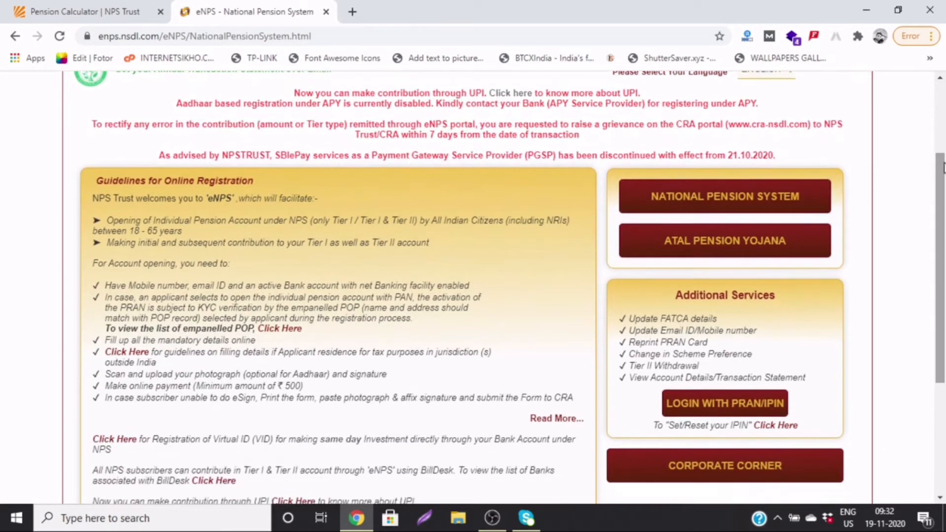
{"action": "left_click", "coordinate": [762, 210]}
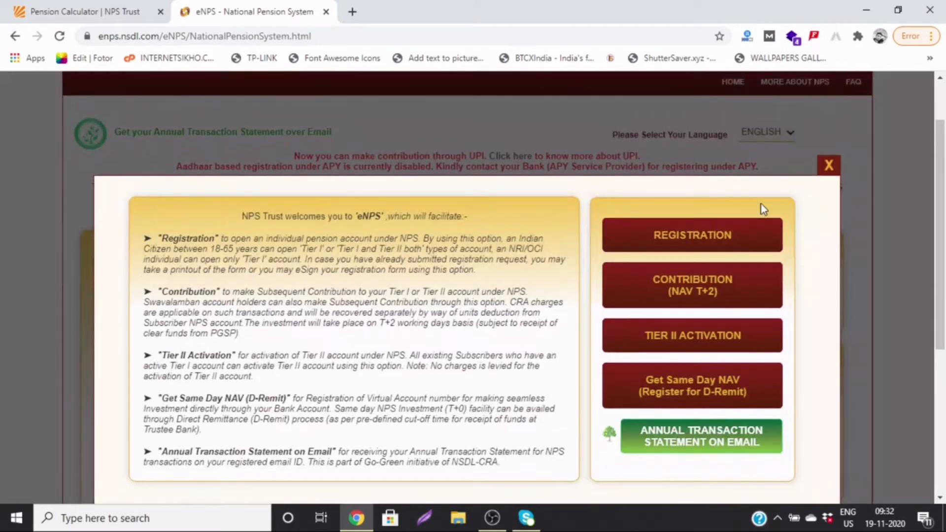
{"action": "left_click", "coordinate": [688, 246]}
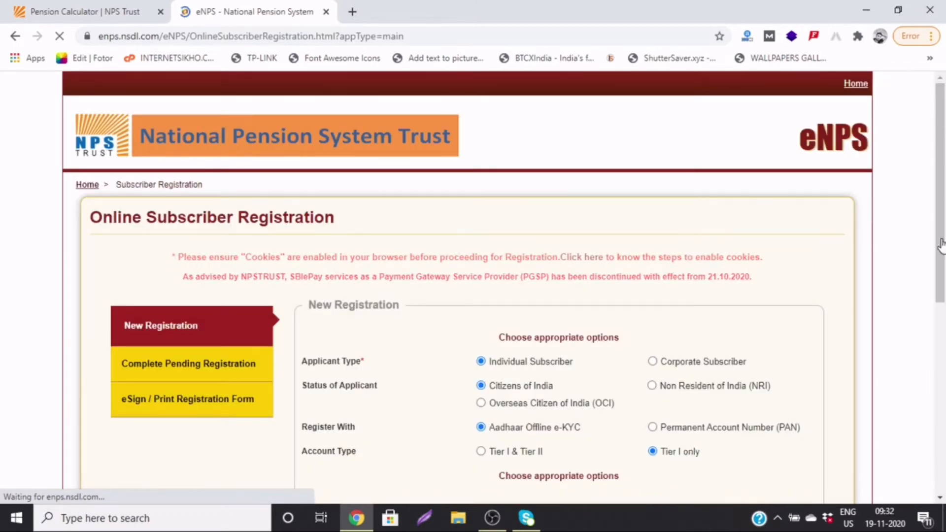
{"action": "scroll", "coordinate": [941, 278], "scroll_direction": "down", "scroll_amount": 3}
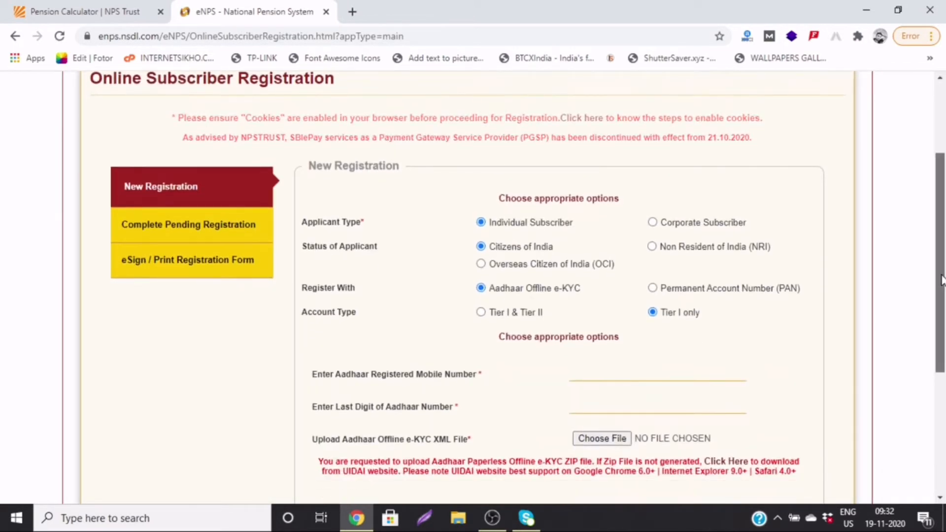
{"action": "scroll", "coordinate": [266, 80], "scroll_direction": "down", "scroll_amount": 1}
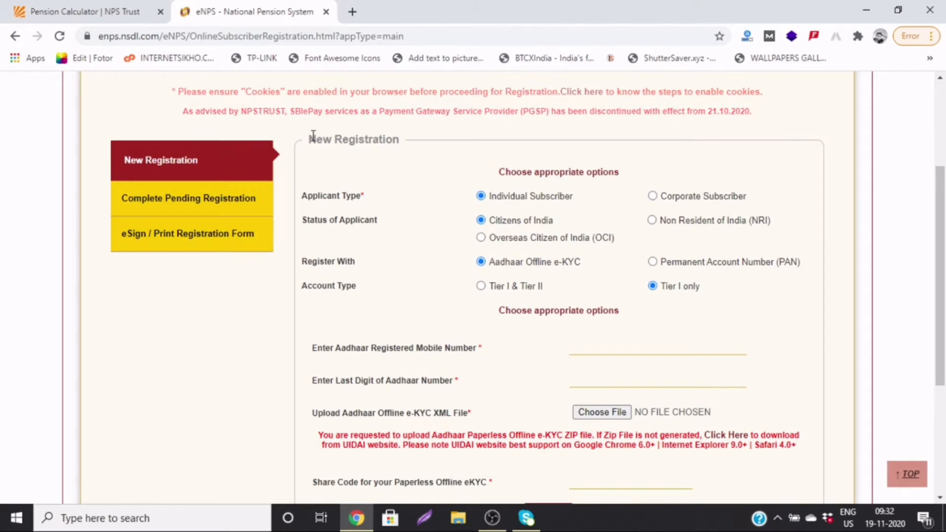
{"action": "left_click_drag", "start_coordinate": [309, 139], "coordinate": [427, 145]}
{"action": "left_click", "coordinate": [426, 144]}
{"action": "left_click_drag", "start_coordinate": [307, 197], "coordinate": [352, 199]}
{"action": "left_click", "coordinate": [385, 193]}
{"action": "left_click_drag", "start_coordinate": [309, 221], "coordinate": [376, 222]}
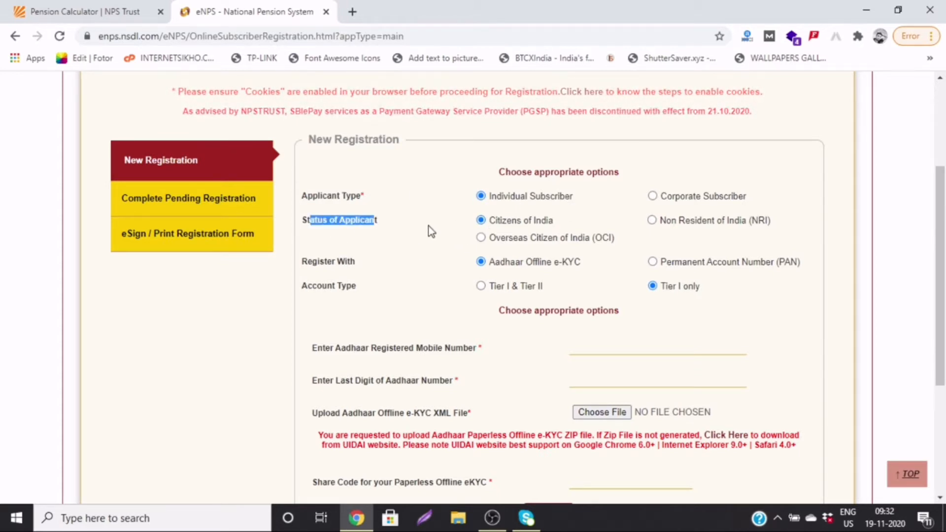
{"action": "left_click", "coordinate": [422, 238]}
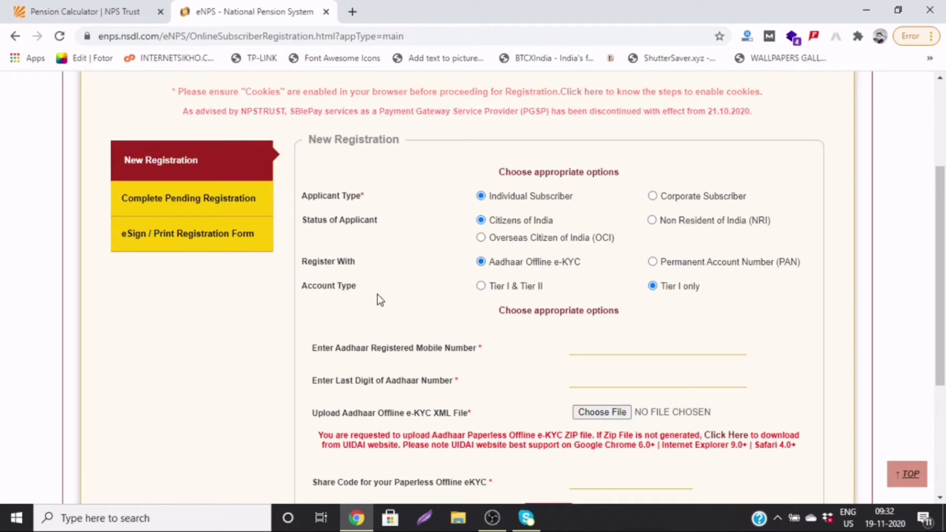
{"action": "double_click", "coordinate": [334, 288]}
Step: Enter the Aadhaar-registered mobile number, then move to the last Aadhaar digit field
{"action": "scroll", "coordinate": [462, 327], "scroll_direction": "down", "scroll_amount": 3}
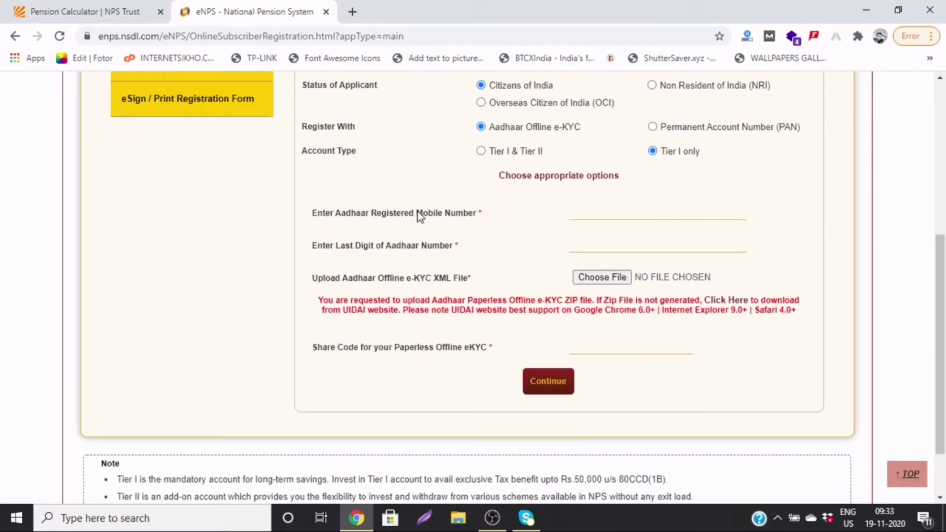
{"action": "left_click", "coordinate": [601, 214]}
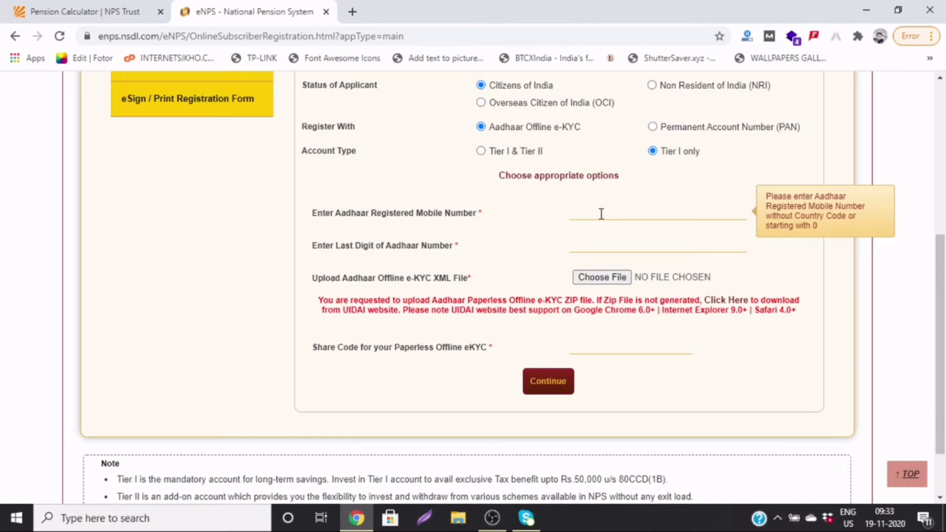
{"action": "type", "text": "****"}
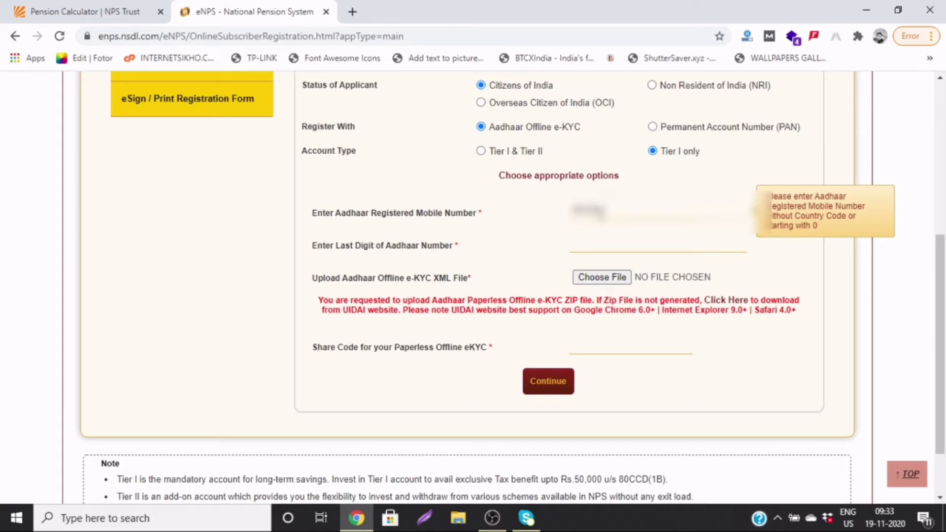
{"action": "type", "text": "***"}
{"action": "left_click_drag", "start_coordinate": [326, 247], "coordinate": [433, 254]}
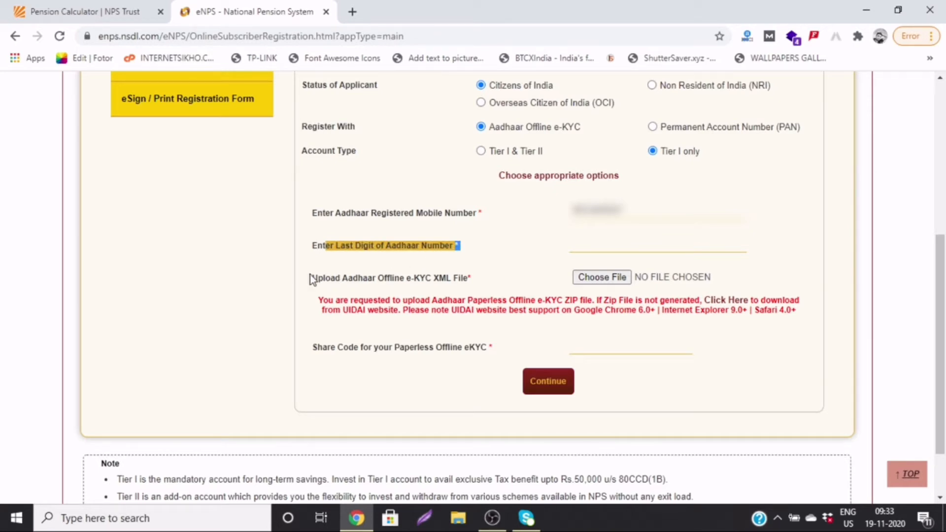
{"action": "left_click", "coordinate": [656, 242]}
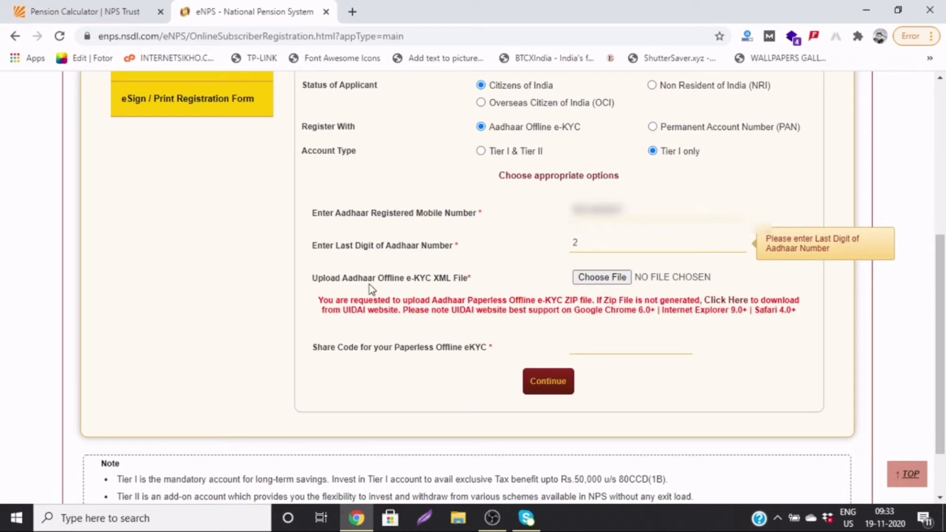
Step: Enter 2 as the last Aadhaar digit, leaving the e-KYC XML file unchosen
{"action": "left_click_drag", "start_coordinate": [371, 278], "coordinate": [460, 280]}
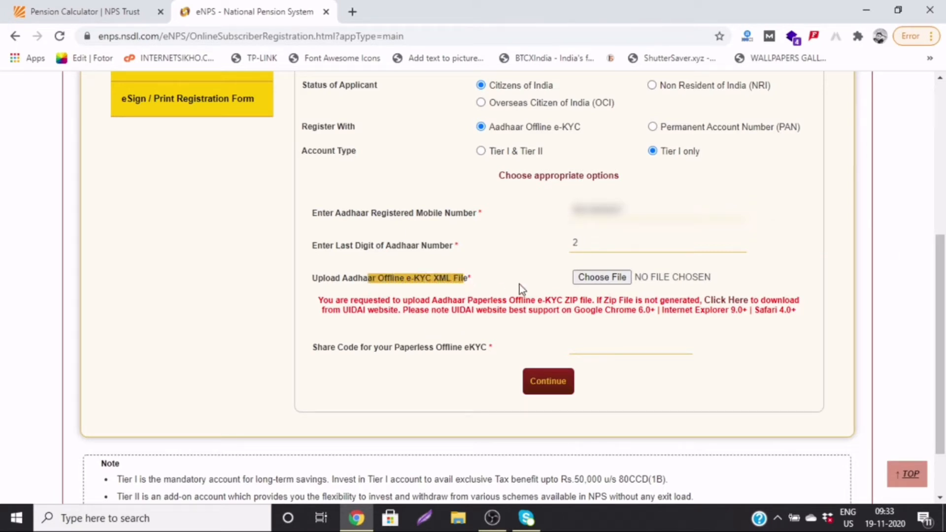
{"action": "left_click", "coordinate": [668, 277]}
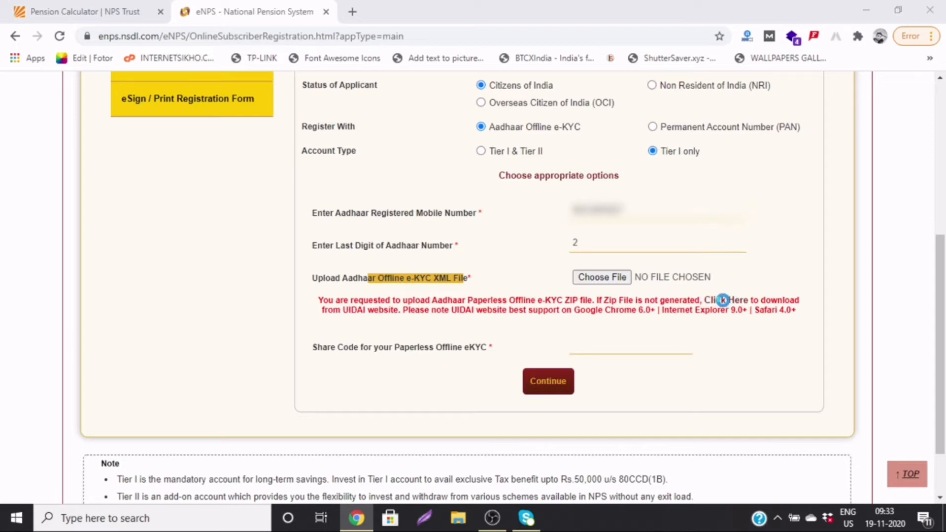
{"action": "left_click", "coordinate": [723, 304]}
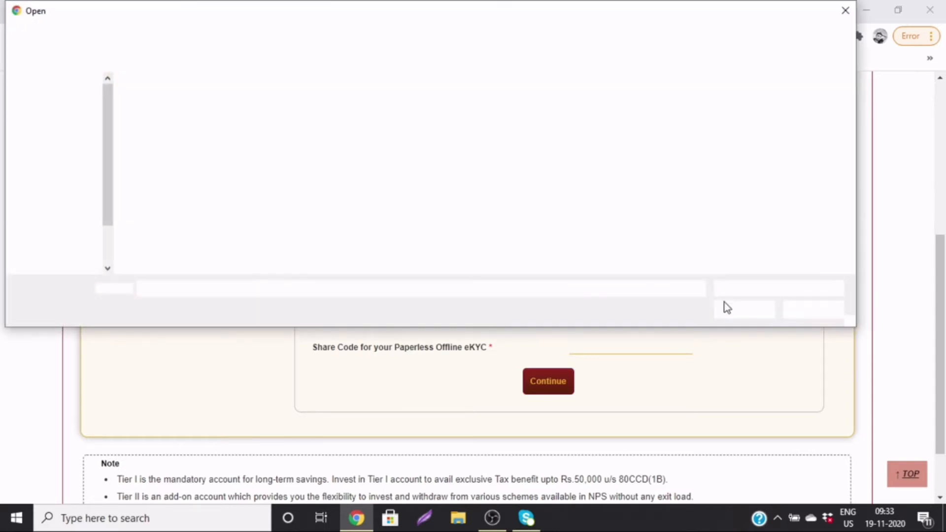
{"action": "left_click", "coordinate": [846, 11]}
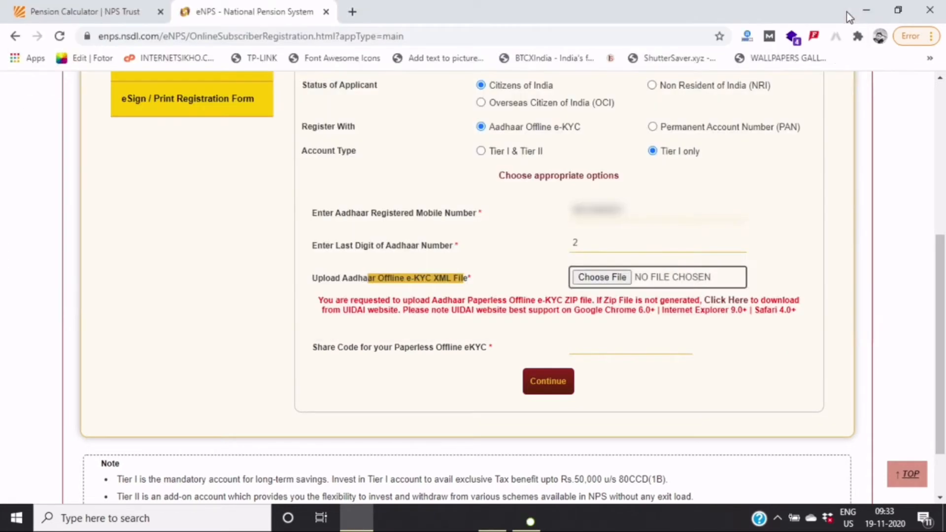
Step: On UIDAI's offline e-KYC page, enter the Aadhaar number and captcha, then send the OTP
{"action": "left_click", "coordinate": [728, 305]}
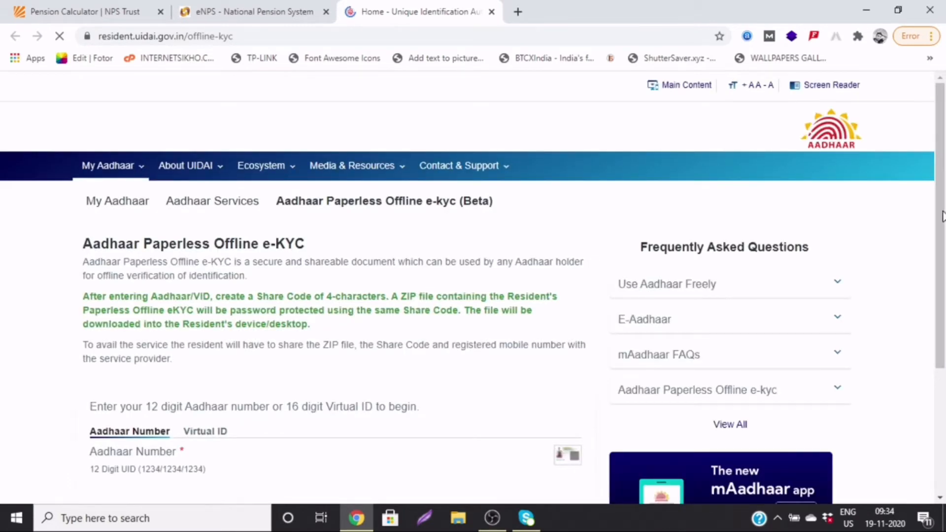
{"action": "left_click_drag", "start_coordinate": [943, 214], "coordinate": [944, 285]}
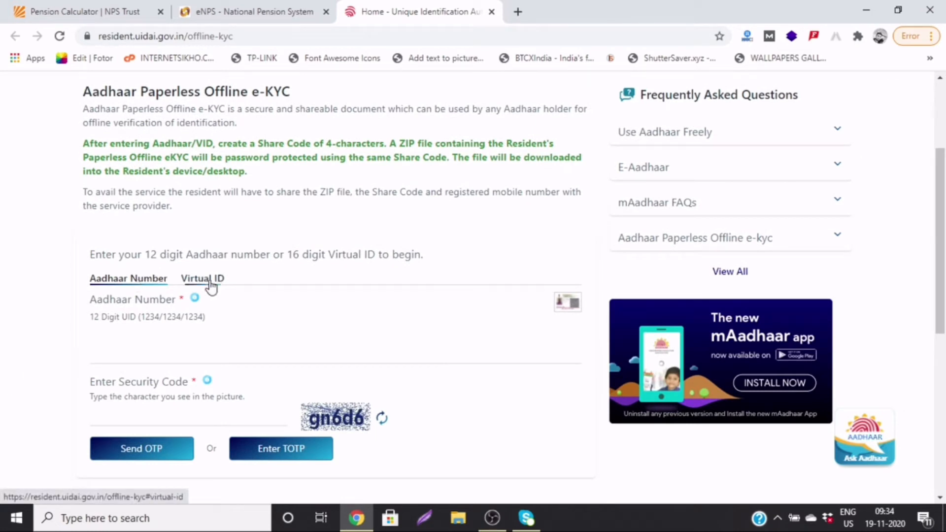
{"action": "left_click", "coordinate": [114, 353]}
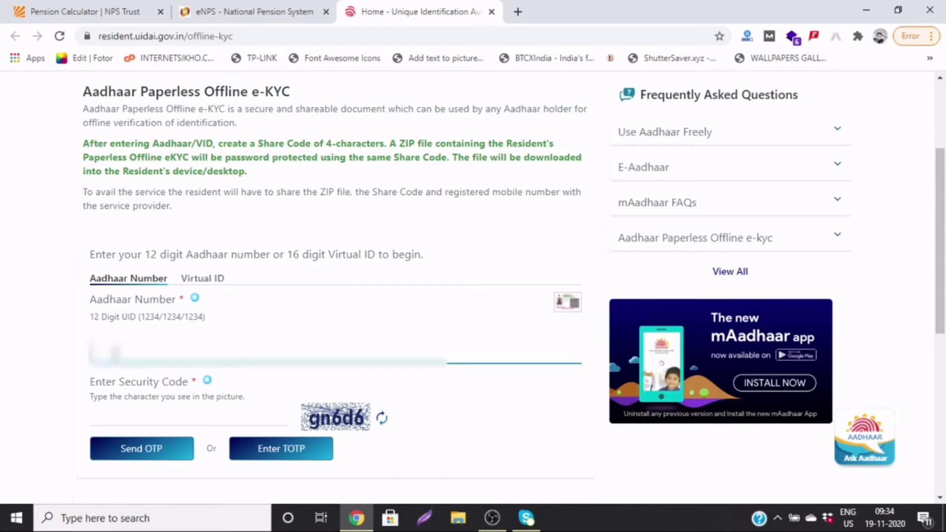
{"action": "type", "text": "****"}
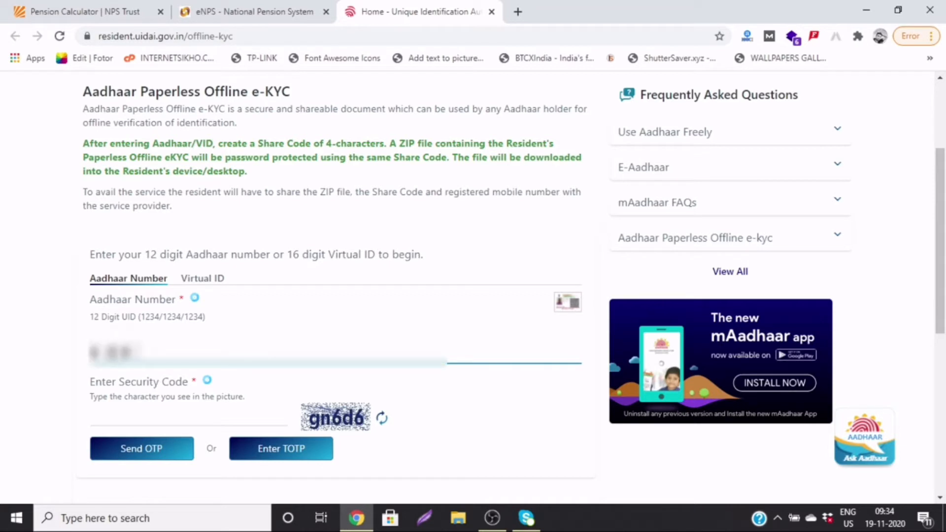
{"action": "type", "text": "******"}
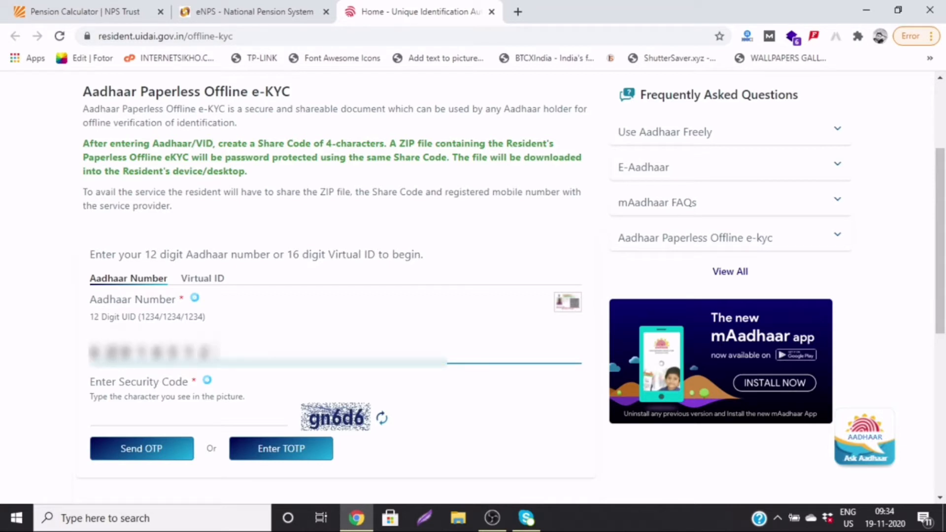
{"action": "type", "text": "****"}
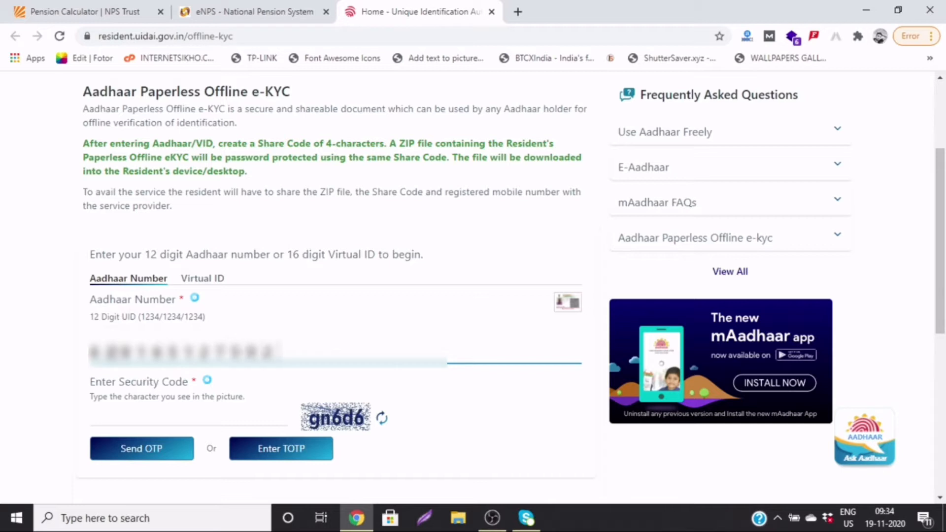
{"action": "left_click", "coordinate": [139, 405]}
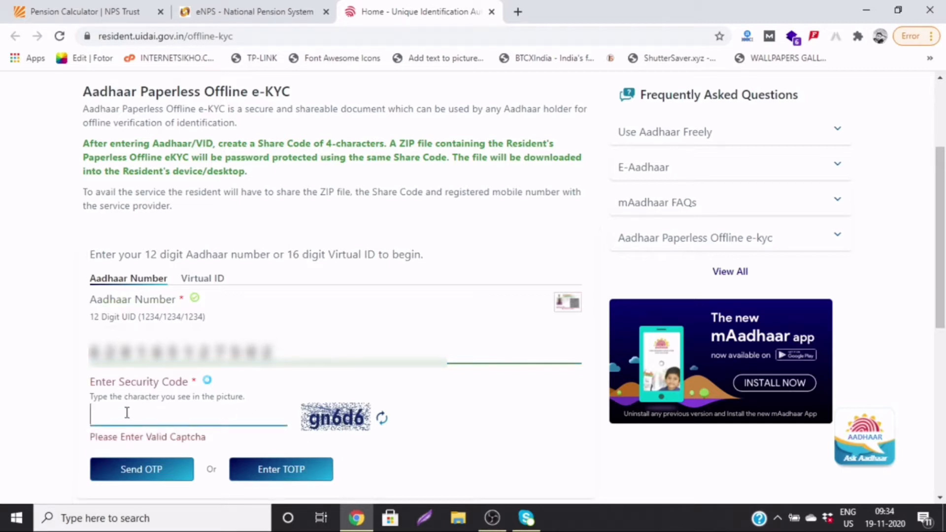
{"action": "type", "text": "gn6d"}
{"action": "type", "text": "6"}
{"action": "scroll", "coordinate": [373, 116], "scroll_direction": "down", "scroll_amount": 4}
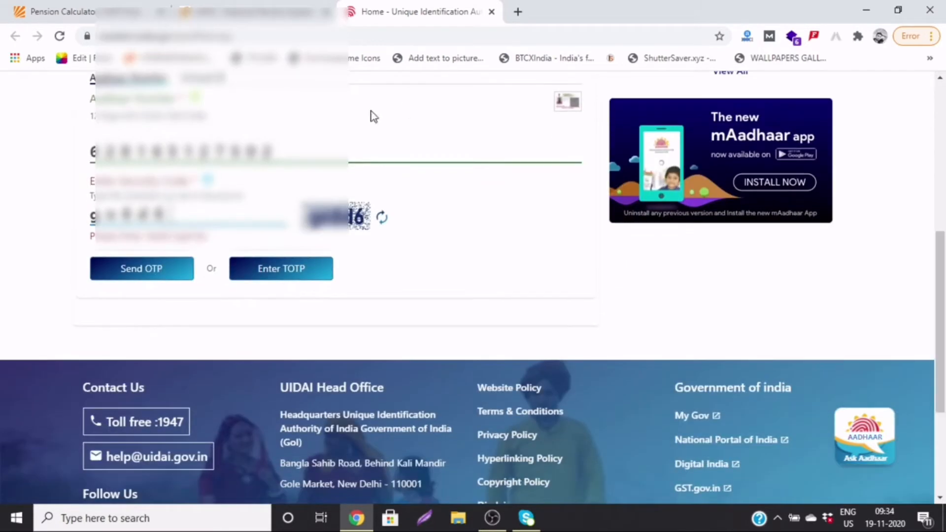
{"action": "left_click", "coordinate": [150, 277]}
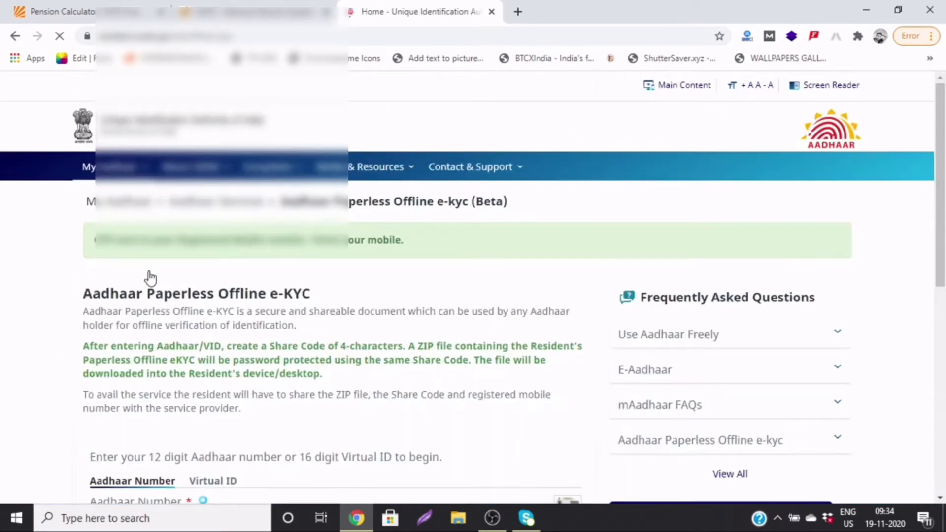
Step: Enter the OTP received on the mobile and attempt the e-KYC download
{"action": "left_click_drag", "start_coordinate": [941, 192], "coordinate": [942, 308]}
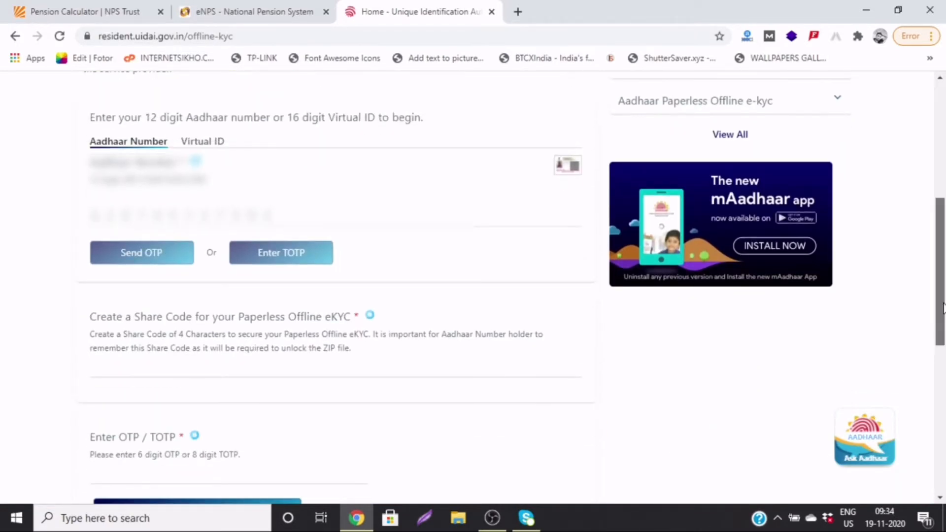
{"action": "left_click_drag", "start_coordinate": [943, 309], "coordinate": [943, 324]}
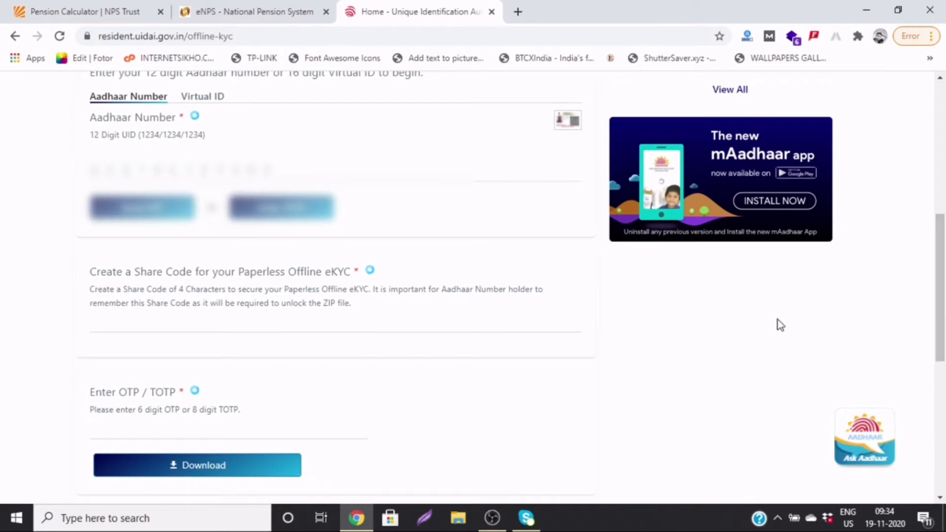
{"action": "left_click", "coordinate": [132, 422]}
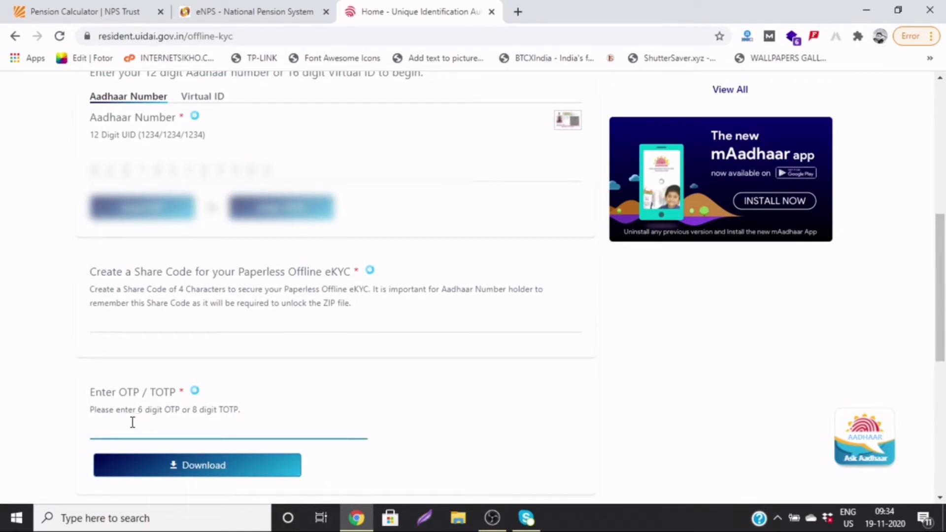
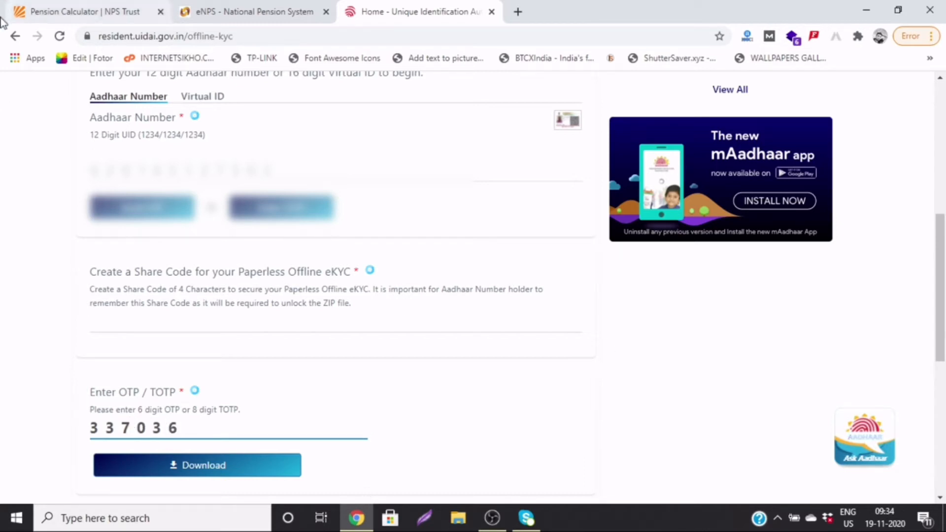
{"action": "left_click_drag", "start_coordinate": [941, 229], "coordinate": [943, 288]}
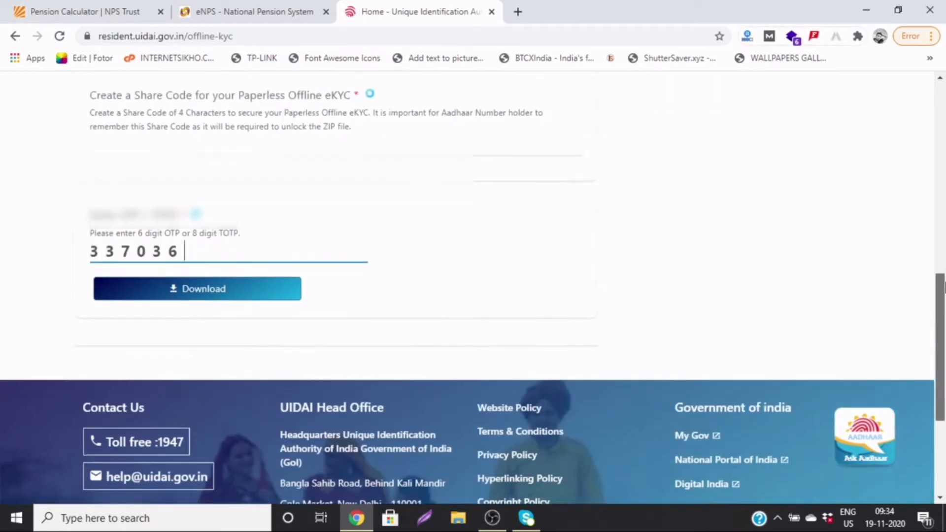
{"action": "left_click", "coordinate": [199, 306]}
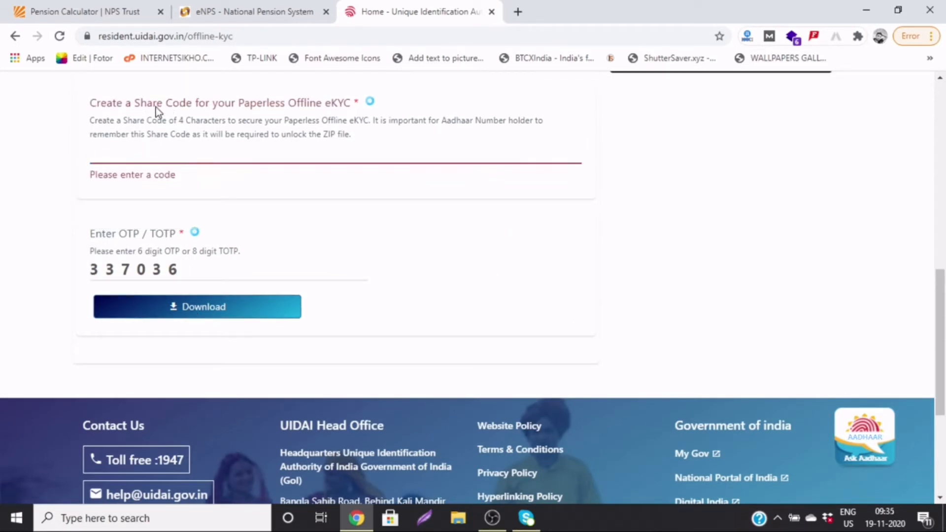
Step: Set a 4-character share code and download the 5.9 KB offlineaadhaar ZIP
{"action": "left_click", "coordinate": [151, 154]}
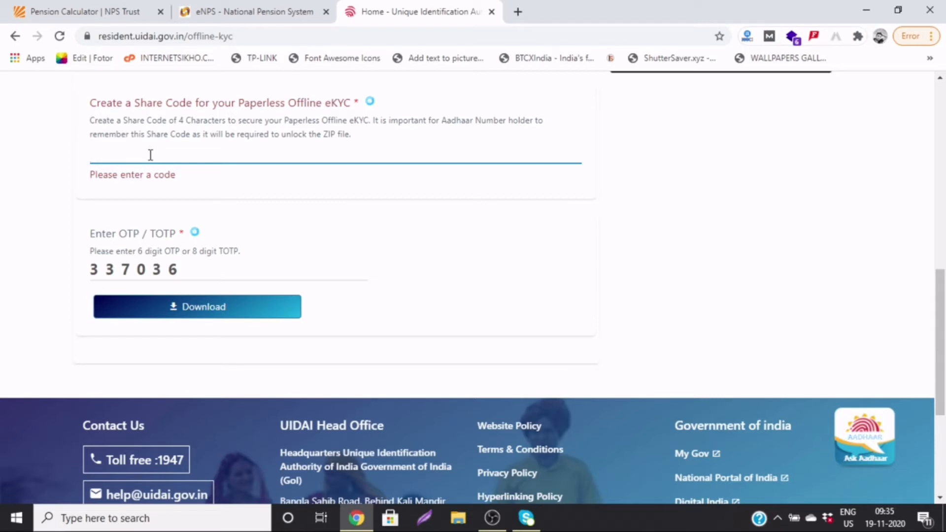
{"action": "left_click", "coordinate": [212, 309]}
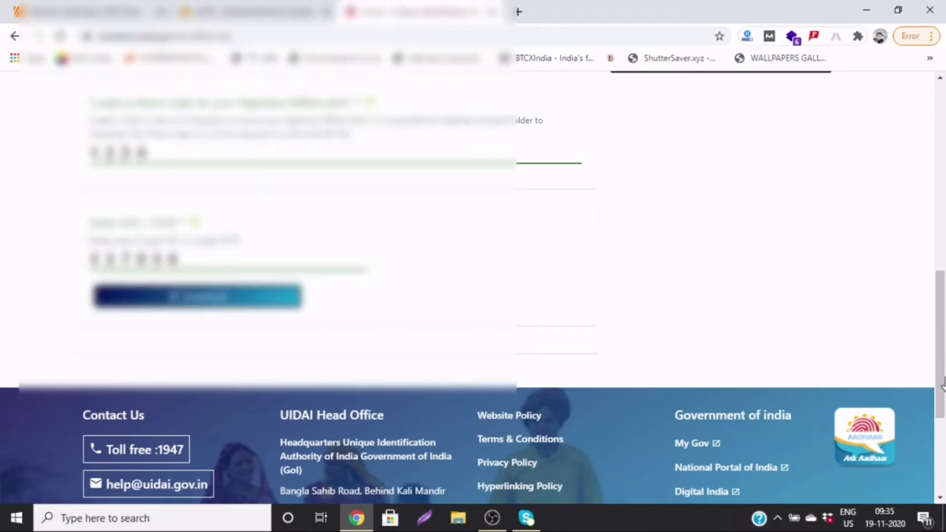
{"action": "left_click_drag", "start_coordinate": [940, 374], "coordinate": [943, 189]}
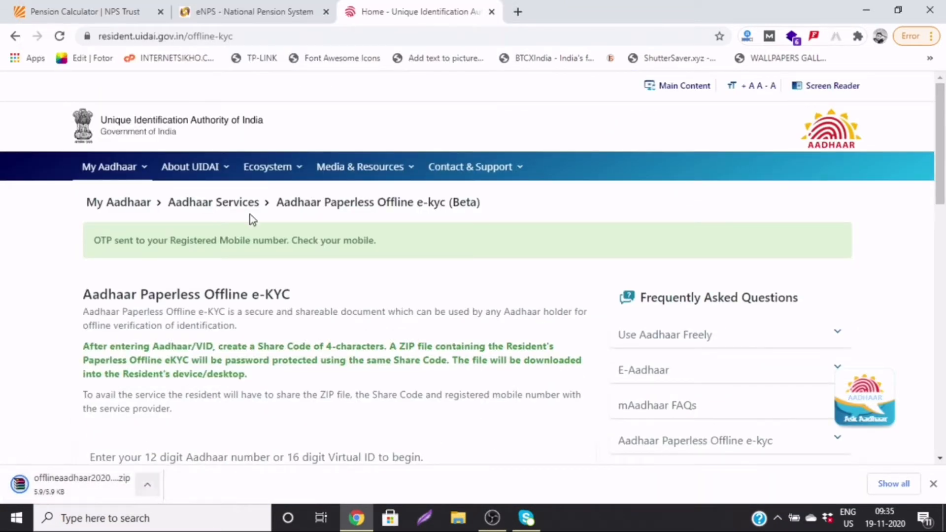
Step: Attach offlineaadhaar20201119093514819.zip from Downloads as the eNPS e-KYC upload
{"action": "left_click", "coordinate": [248, 12]}
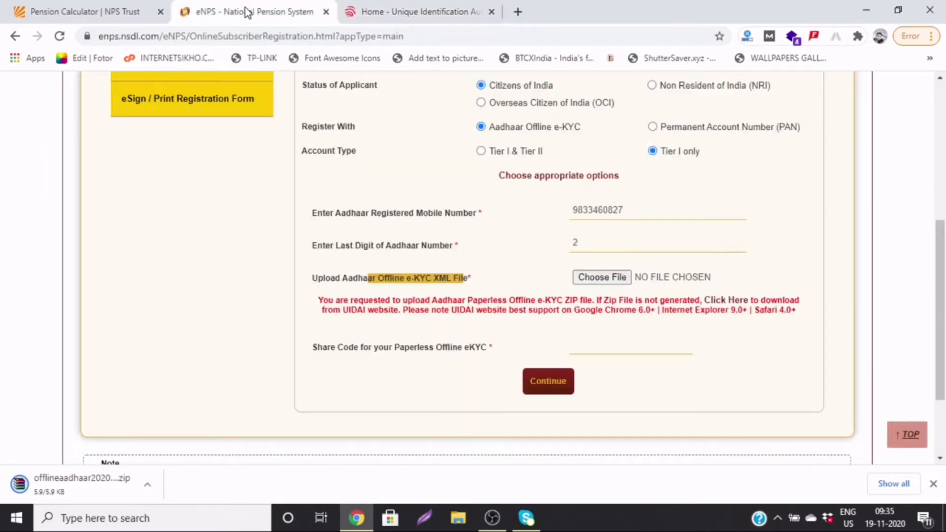
{"action": "left_click", "coordinate": [598, 280]}
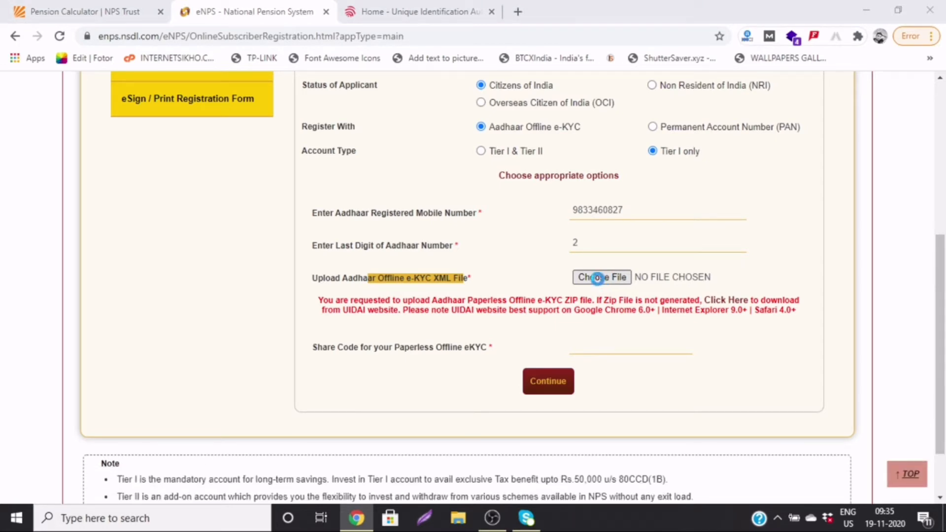
{"action": "left_click", "coordinate": [597, 278]}
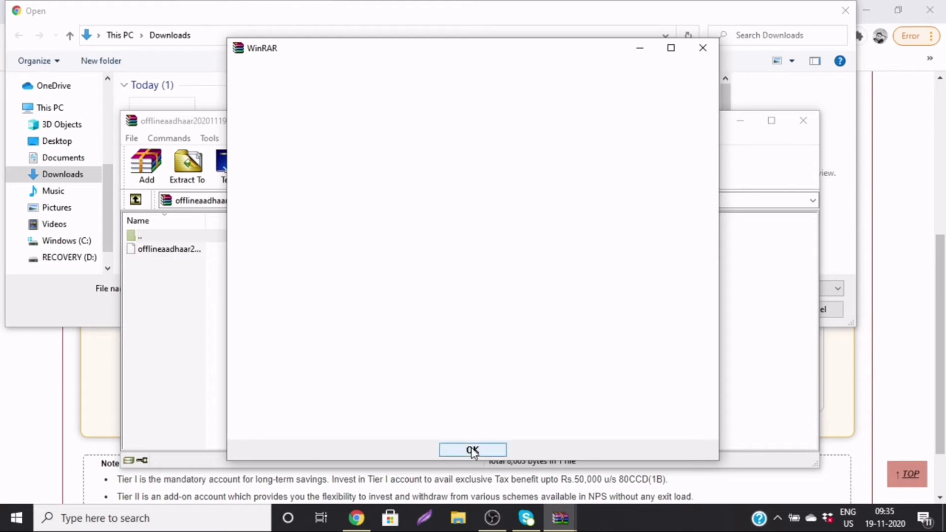
{"action": "left_click", "coordinate": [702, 47]}
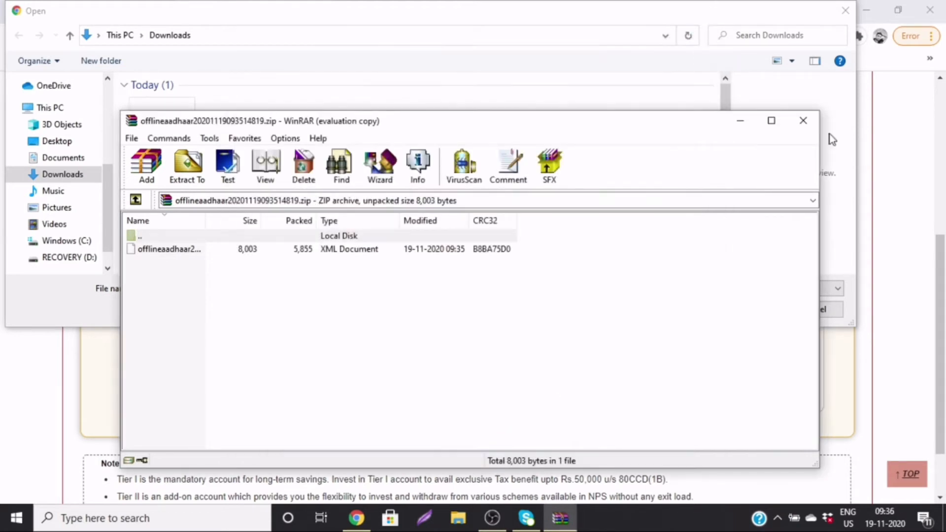
{"action": "left_click", "coordinate": [803, 121]}
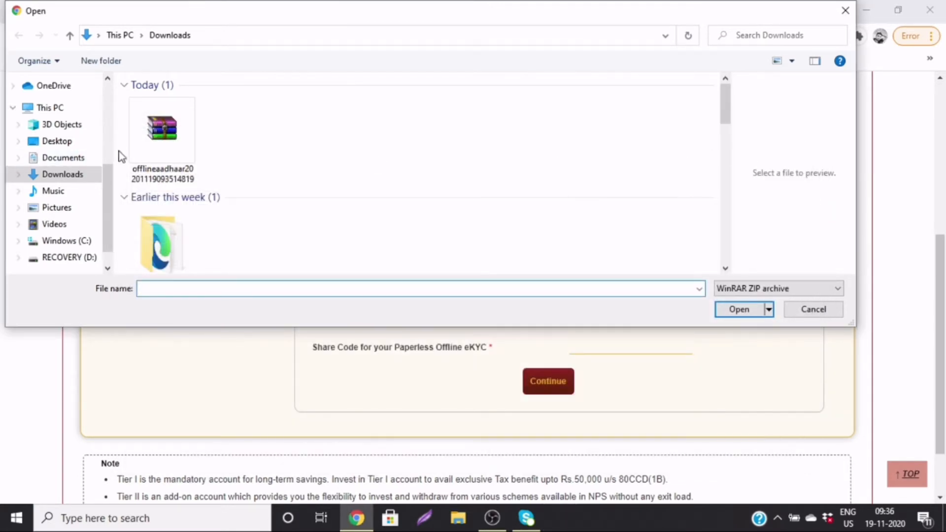
{"action": "left_click", "coordinate": [181, 152]}
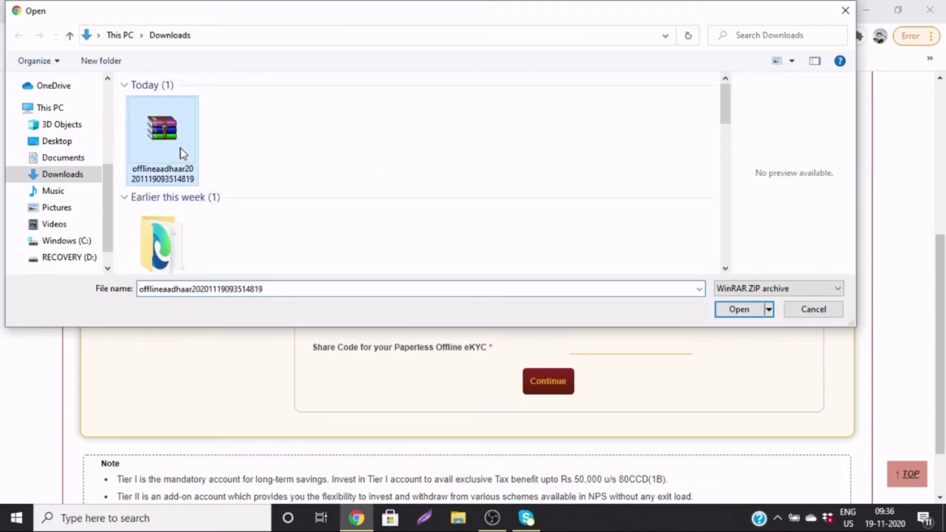
{"action": "left_click", "coordinate": [739, 309]}
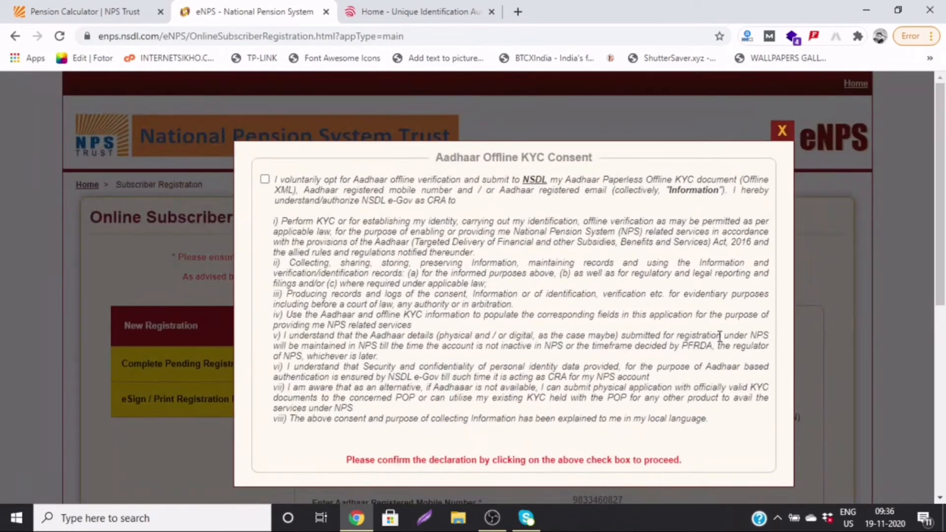
Step: Agree to the Aadhaar offline KYC consent and submit the share code to reach Personal Details
{"action": "left_click", "coordinate": [266, 179]}
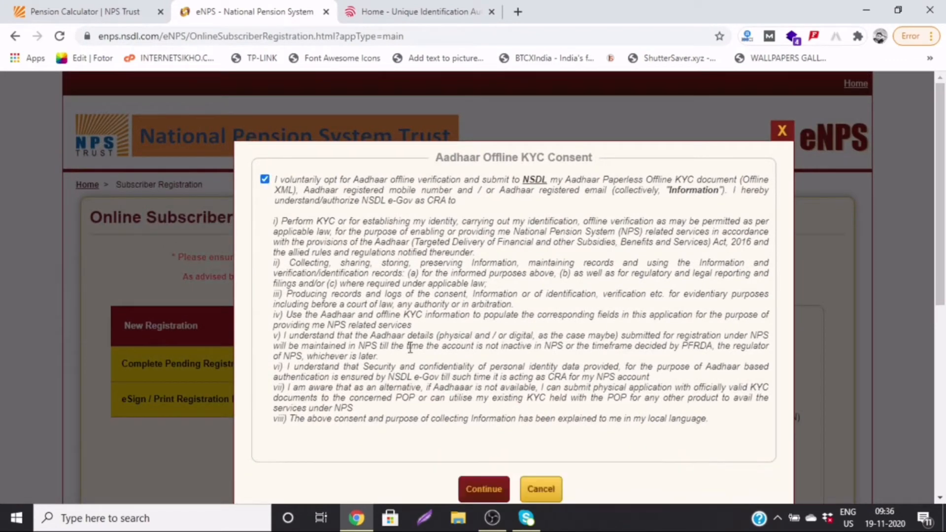
{"action": "left_click", "coordinate": [491, 492]}
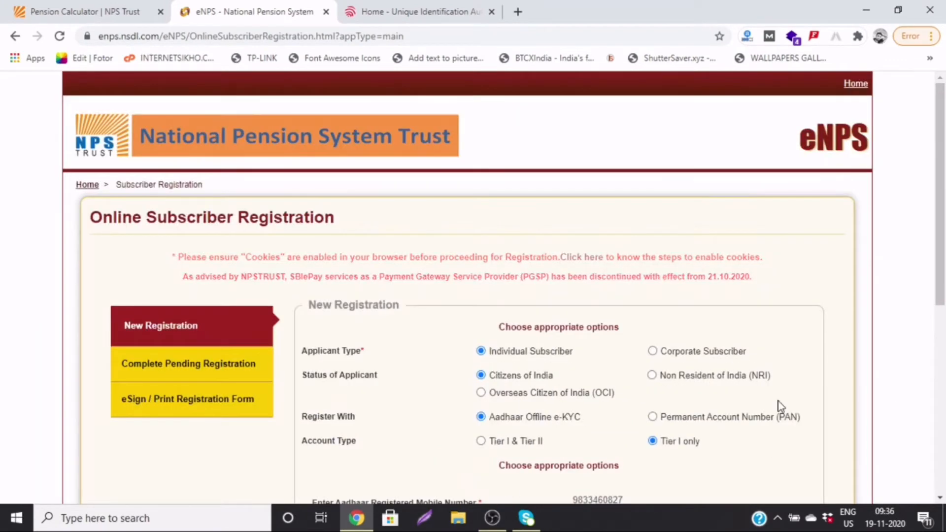
{"action": "left_click_drag", "start_coordinate": [941, 287], "coordinate": [943, 465]}
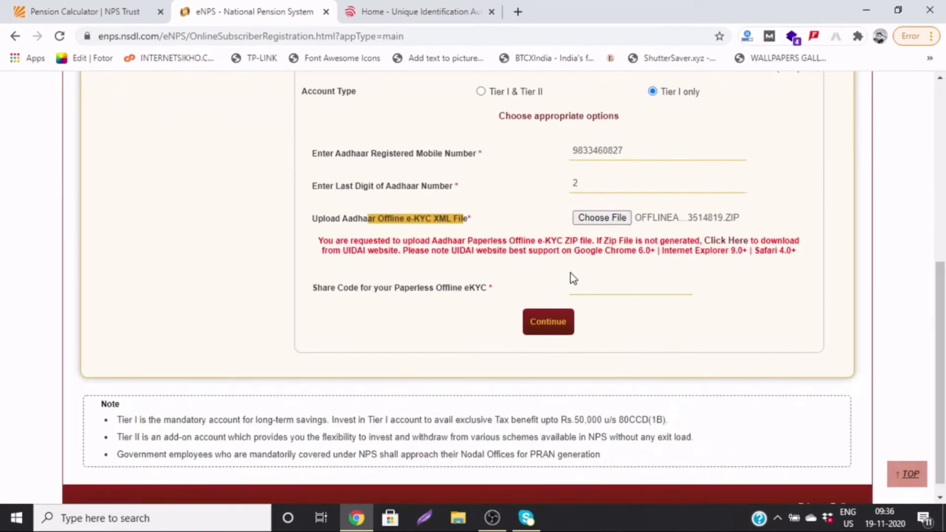
{"action": "left_click", "coordinate": [600, 279]}
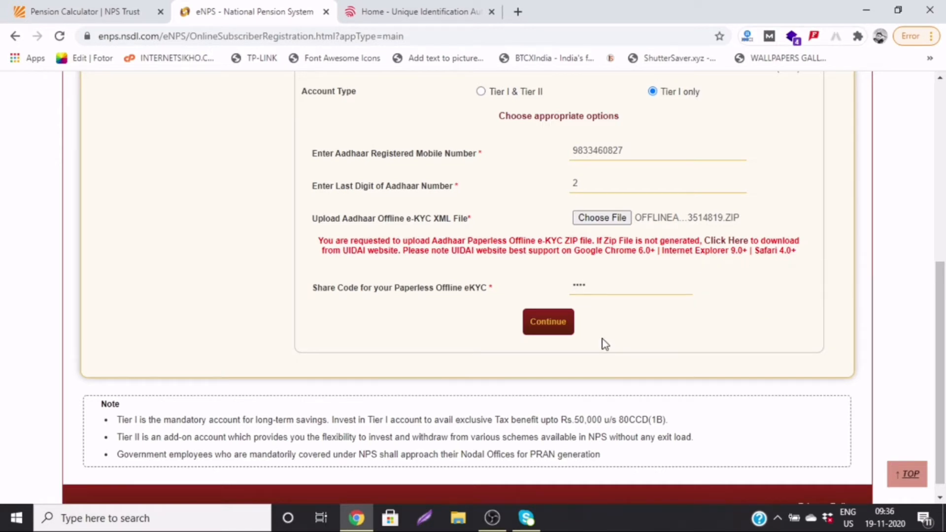
{"action": "left_click", "coordinate": [556, 325]}
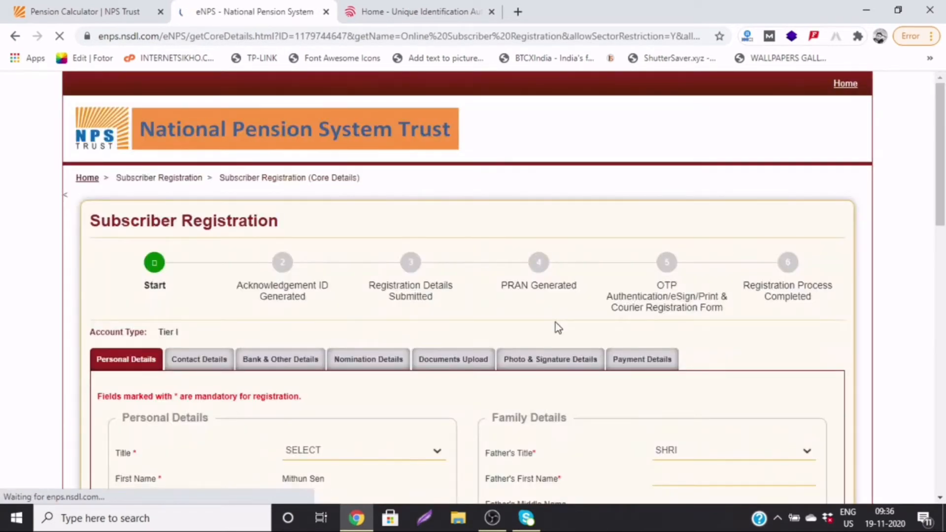
Step: Close the UIDAI page and choose the subscriber's title in Personal Details
{"action": "left_click", "coordinate": [492, 12]}
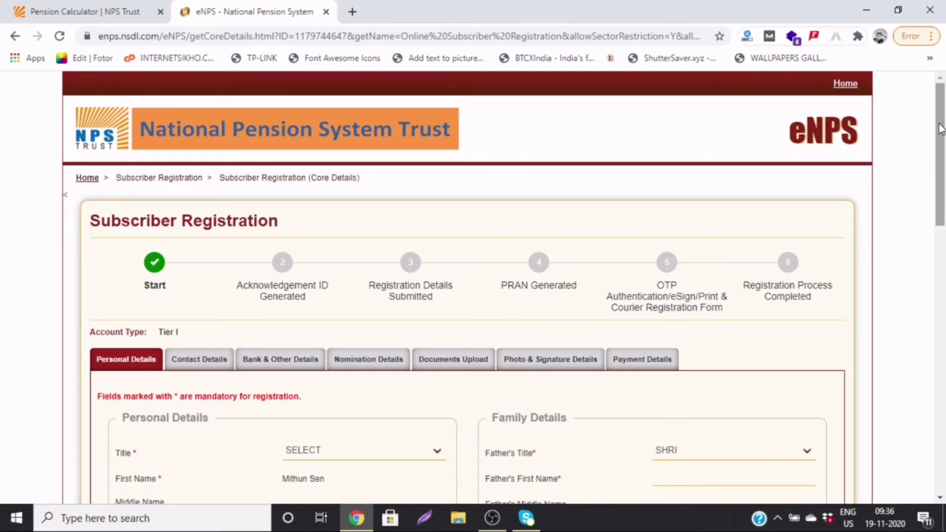
{"action": "left_click_drag", "start_coordinate": [940, 129], "coordinate": [943, 224]}
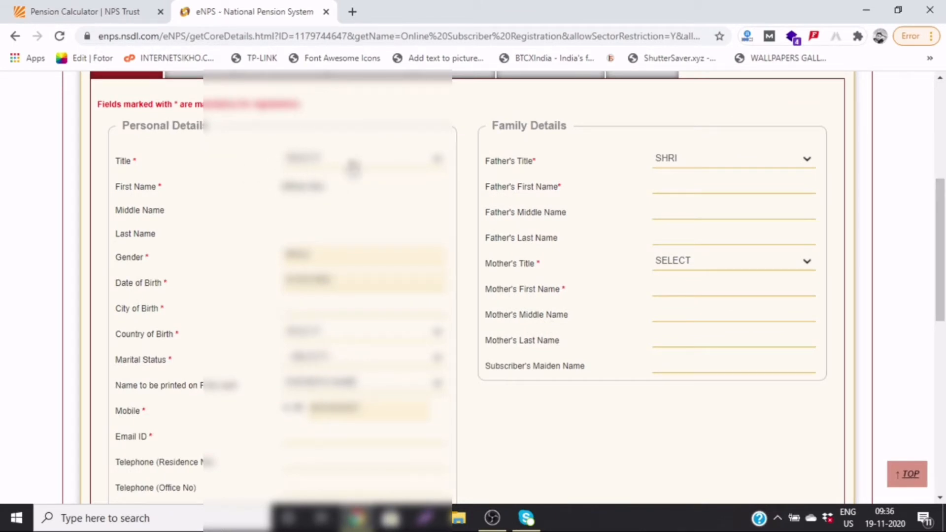
{"action": "left_click", "coordinate": [344, 167]}
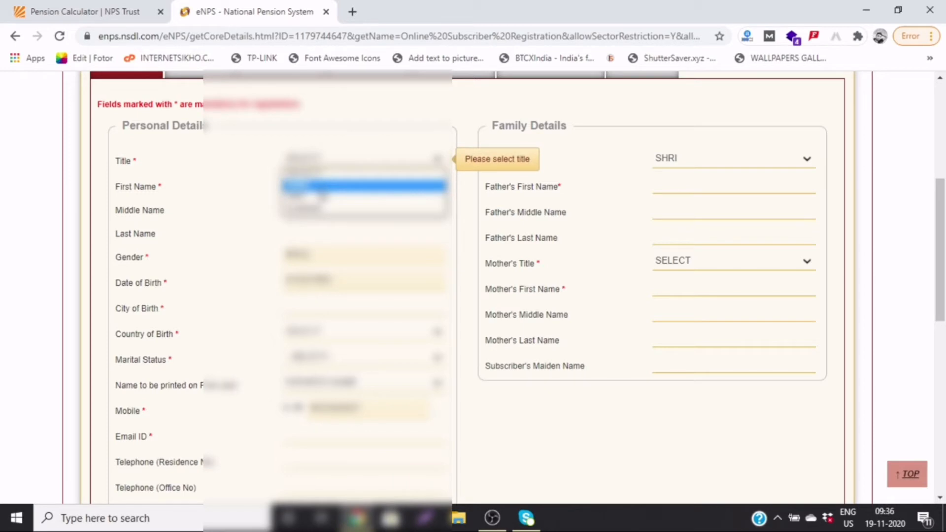
{"action": "left_click", "coordinate": [321, 187]}
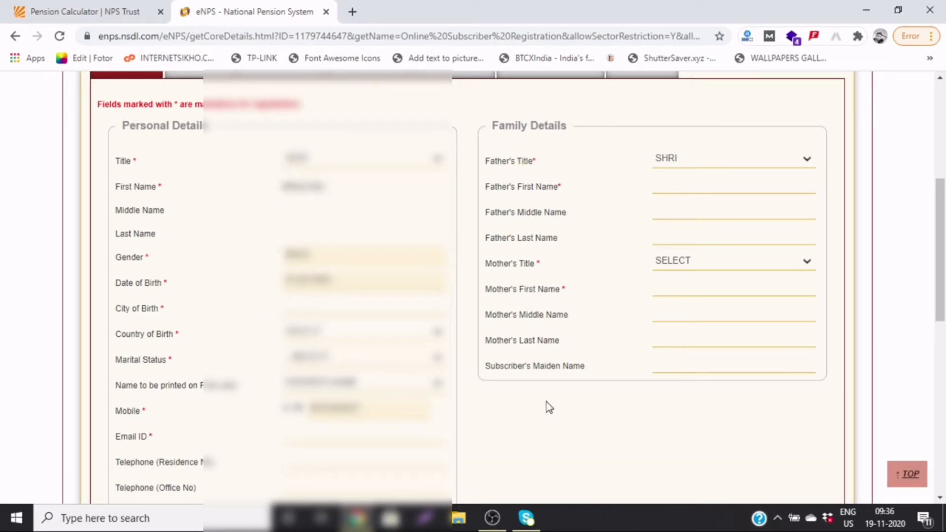
Step: Enter the subscriber's city of birth
{"action": "left_click_drag", "start_coordinate": [937, 253], "coordinate": [939, 280]}
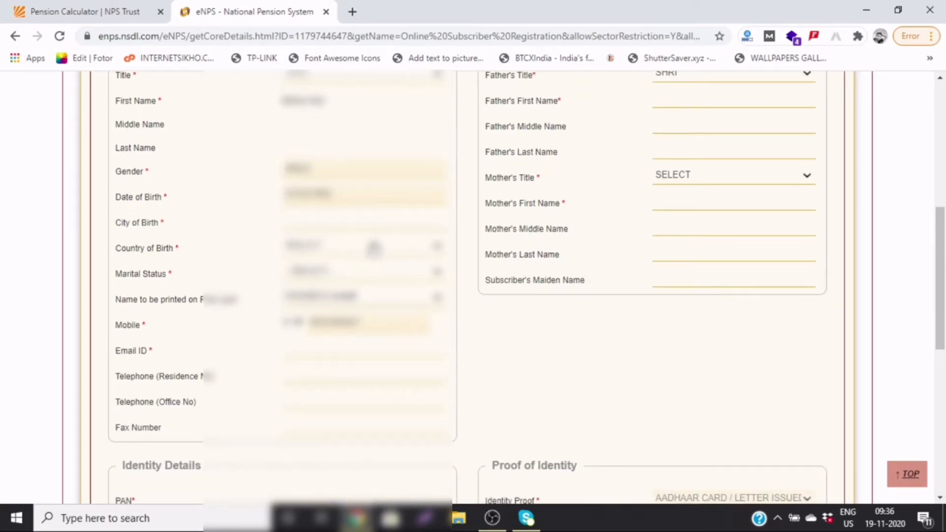
{"action": "left_click", "coordinate": [357, 224]}
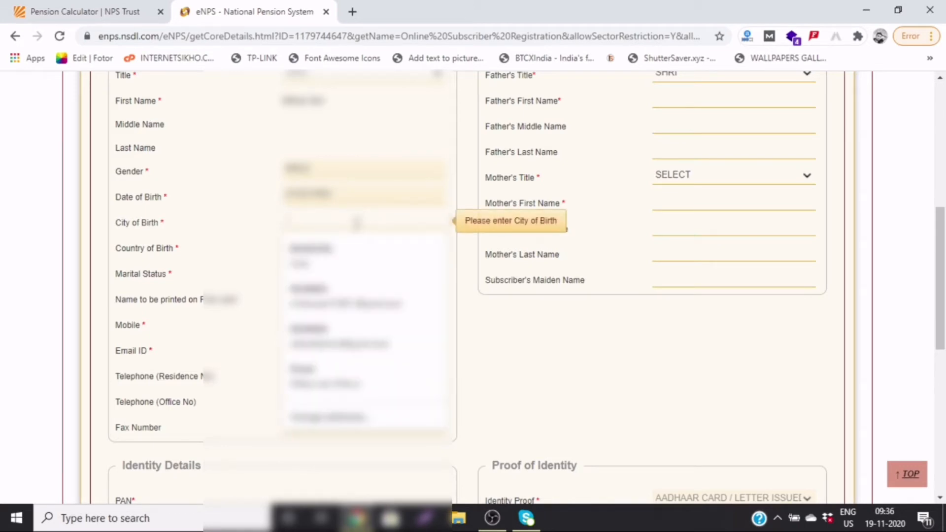
{"action": "type", "text": "????????"}
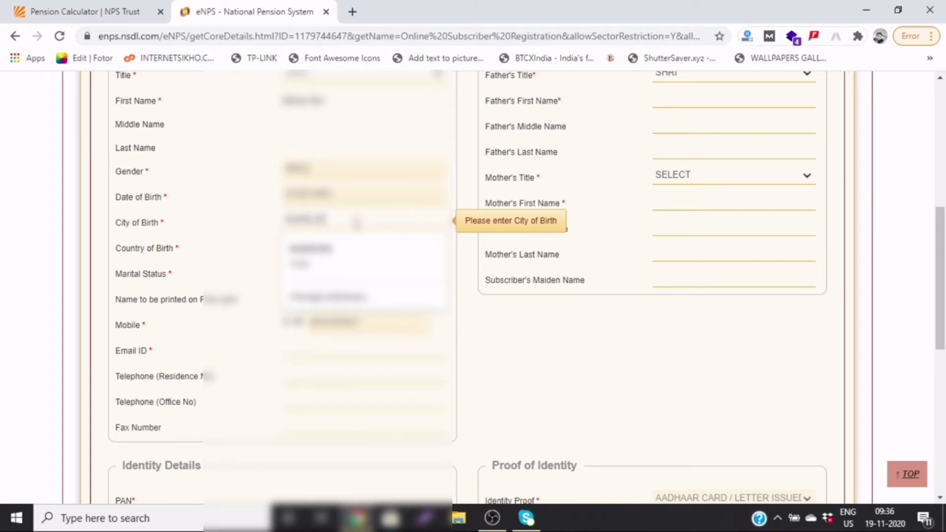
{"action": "left_click", "coordinate": [220, 163]}
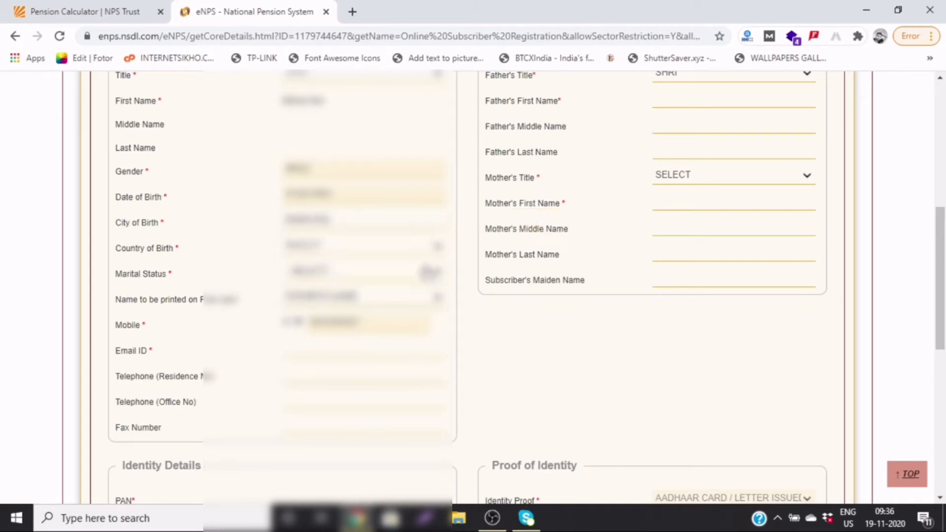
Step: Set the country of birth by searching 'in' in the country list
{"action": "left_click", "coordinate": [409, 256]}
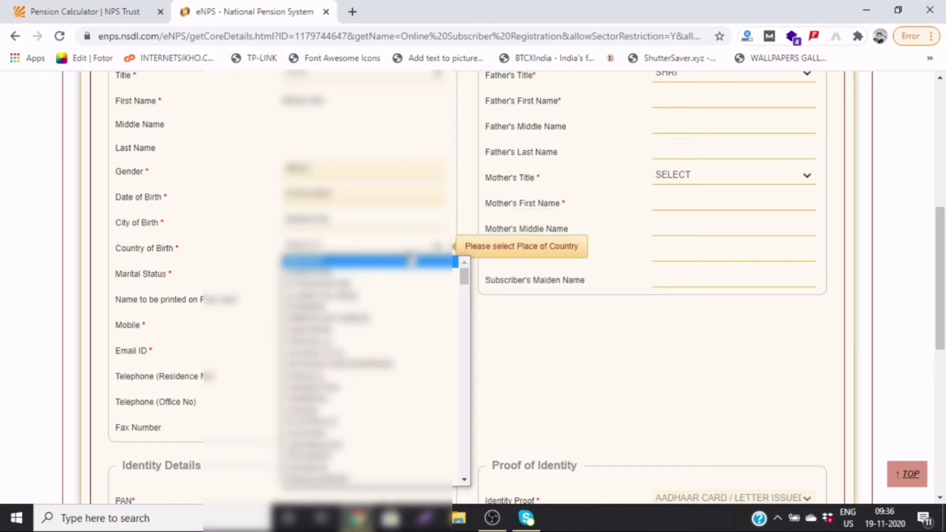
{"action": "type", "text": "in"}
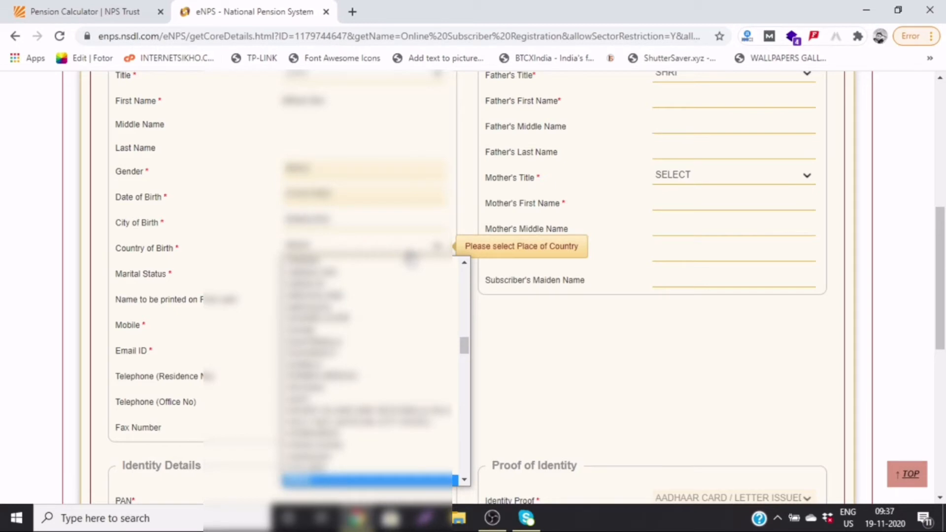
{"action": "key", "text": "Return"}
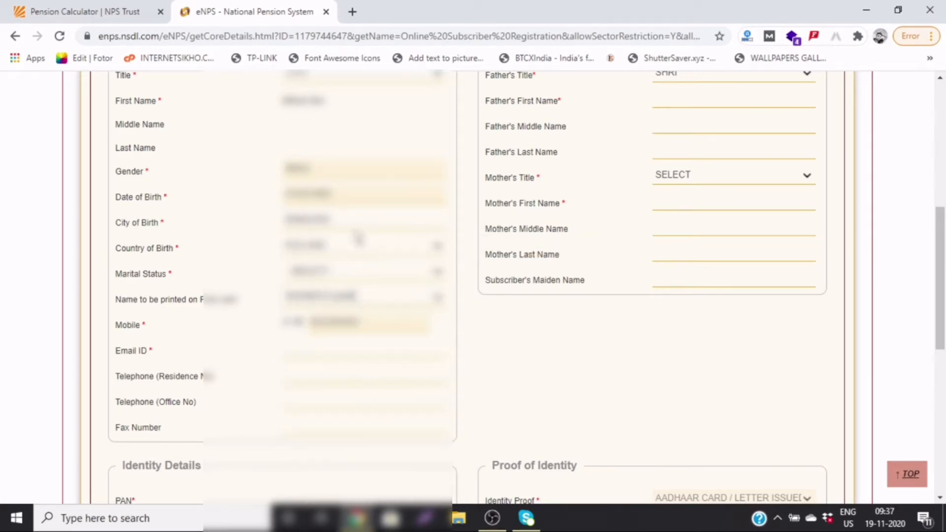
{"action": "left_click", "coordinate": [357, 242]}
{"action": "key", "text": "Down"}
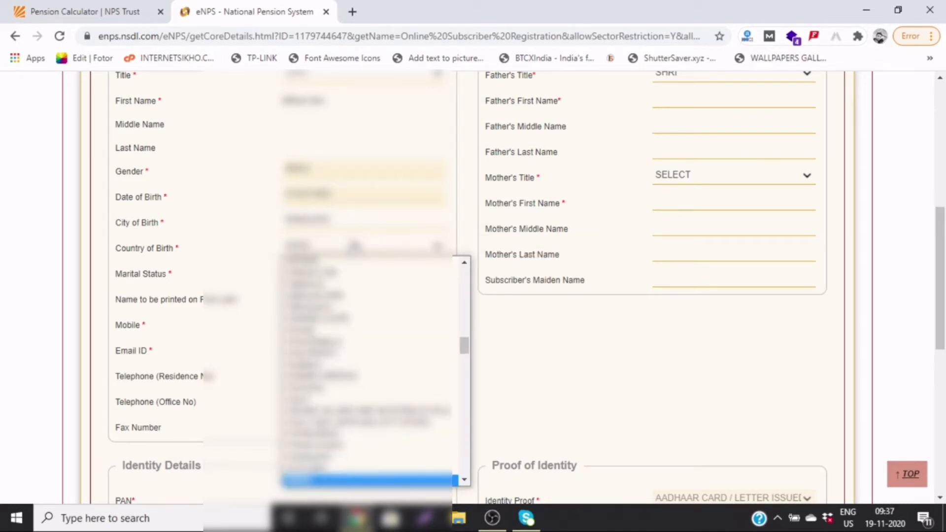
{"action": "left_click", "coordinate": [314, 484]}
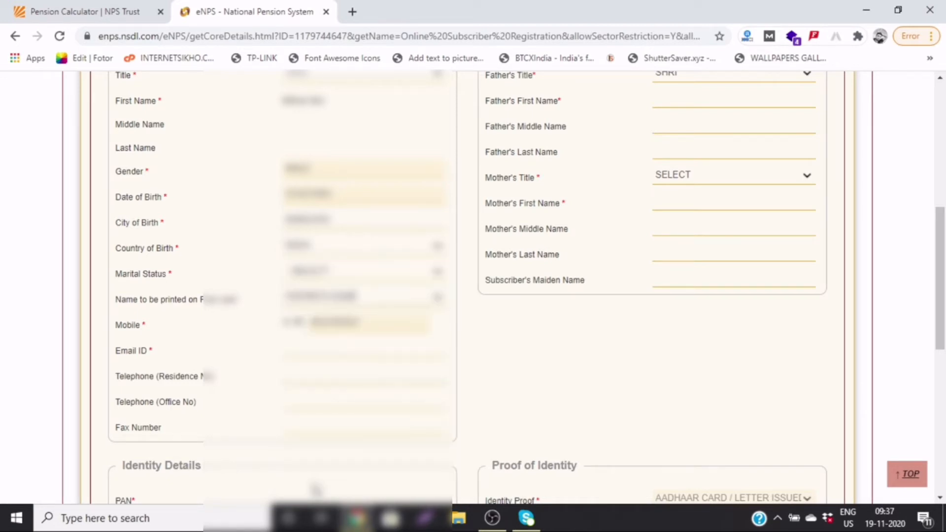
Step: Choose the marital status and which parent's name prints on the PRAN card
{"action": "left_click", "coordinate": [382, 272]}
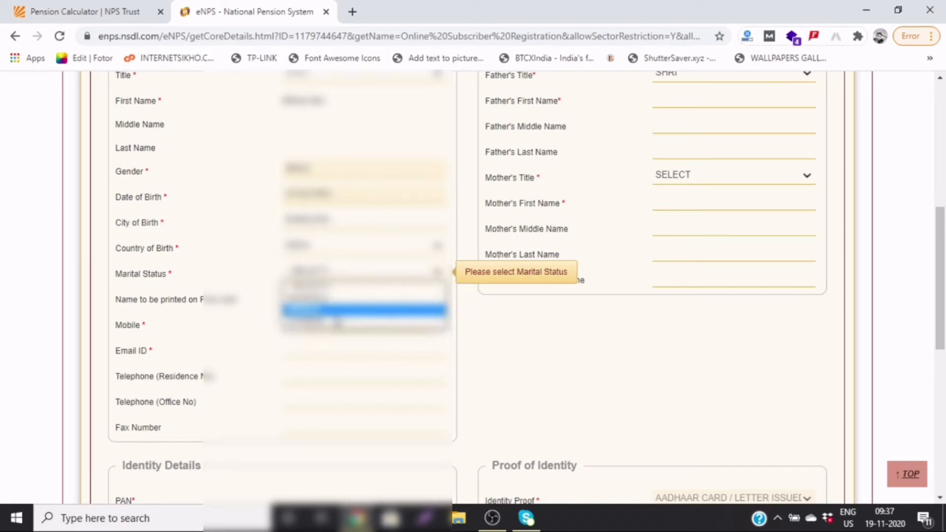
{"action": "left_click", "coordinate": [336, 308]}
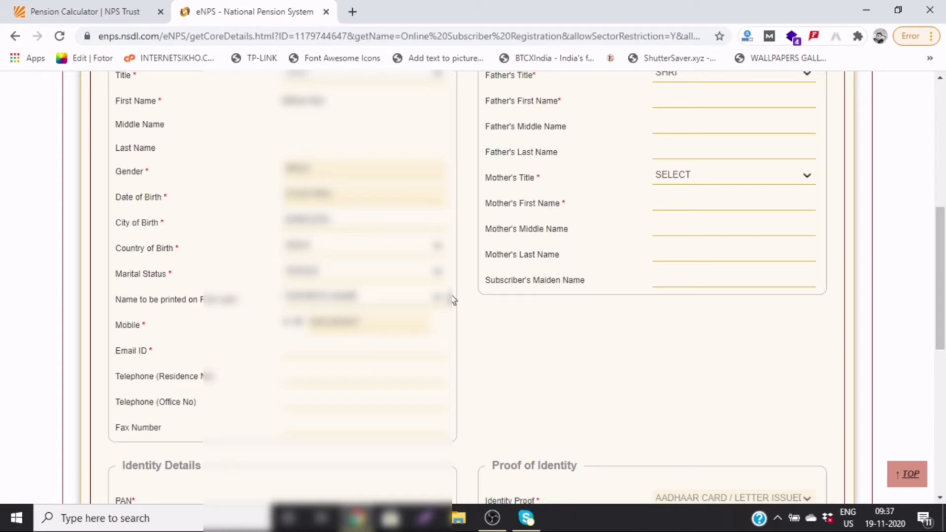
{"action": "left_click", "coordinate": [436, 298]}
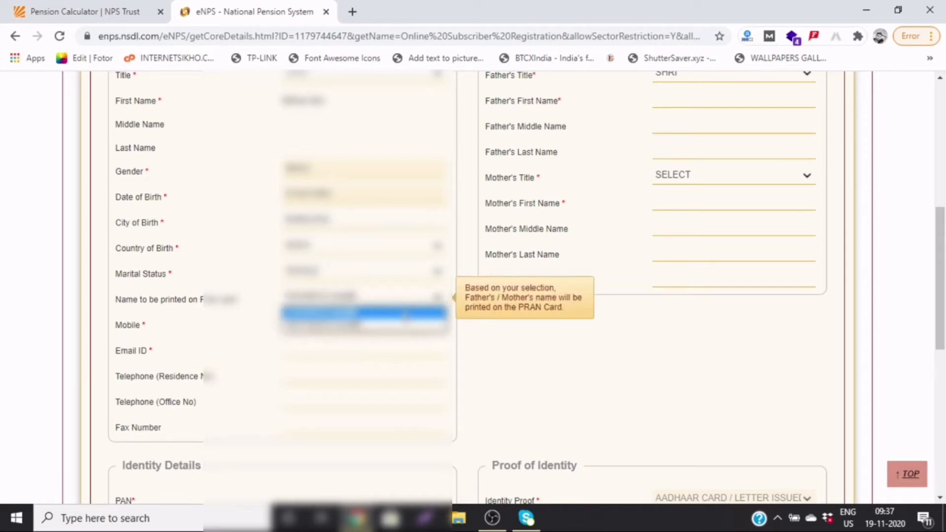
{"action": "left_click", "coordinate": [405, 313]}
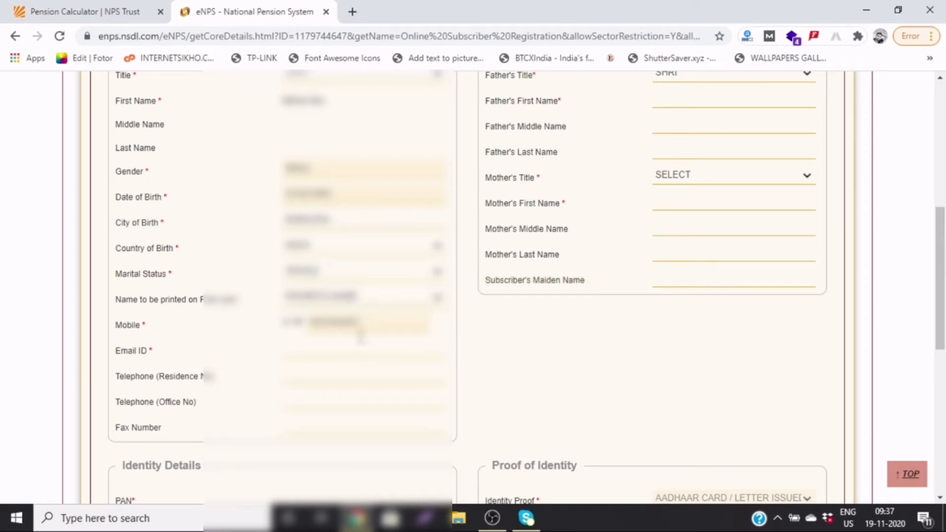
Step: Enter the subscriber's email address in the Email ID field
{"action": "left_click_drag", "start_coordinate": [942, 311], "coordinate": [941, 340]}
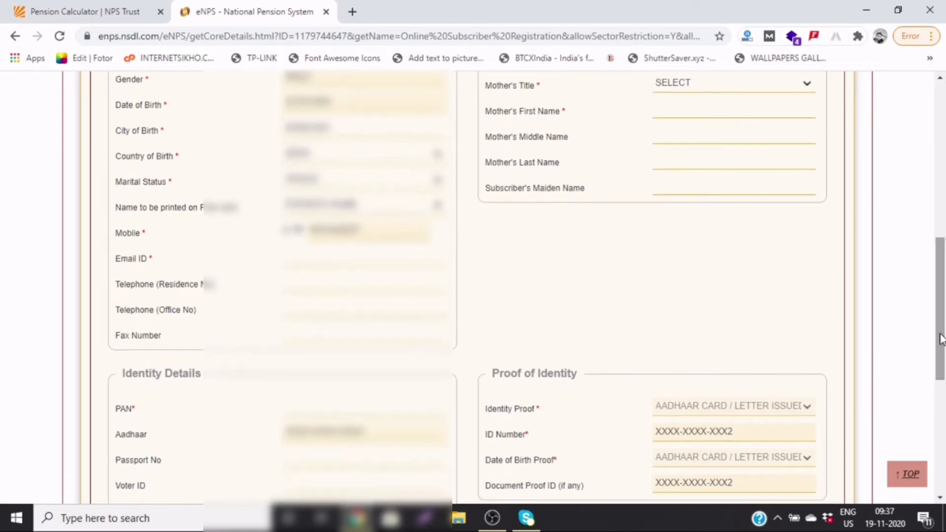
{"action": "left_click", "coordinate": [325, 259]}
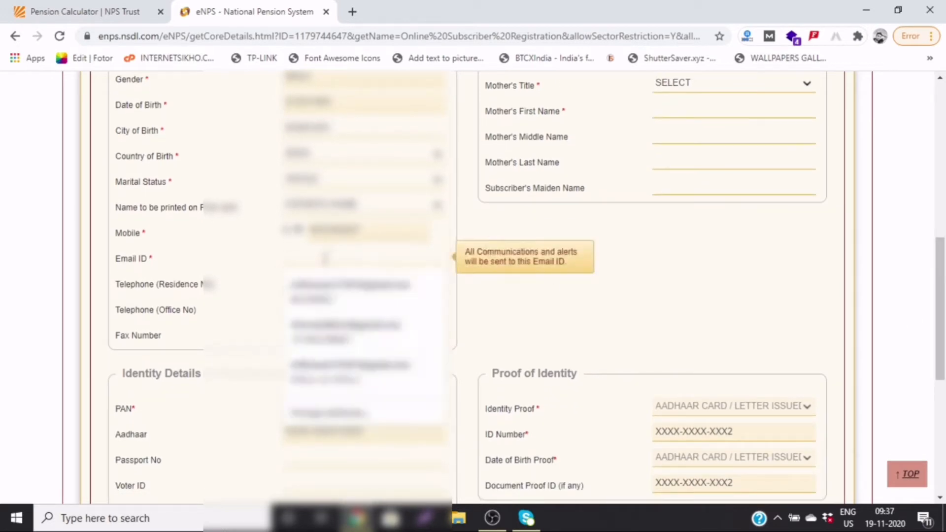
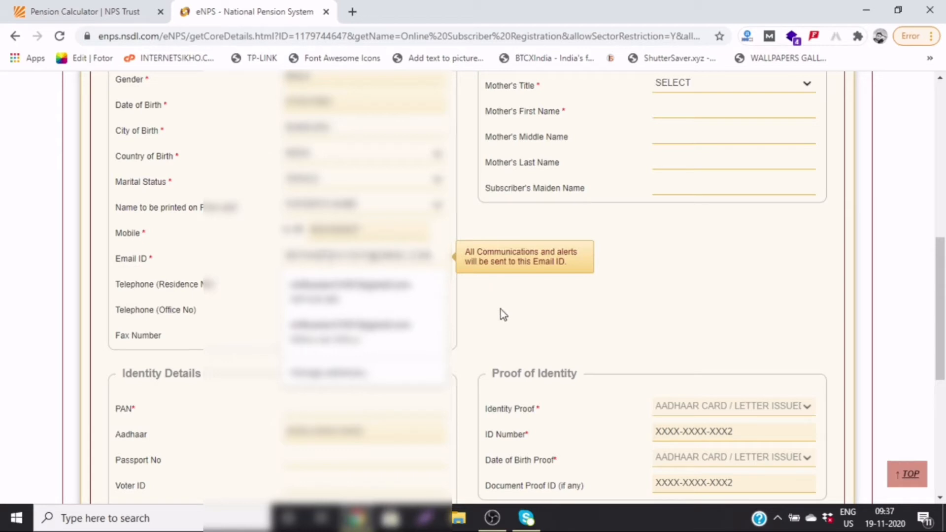
{"action": "left_click", "coordinate": [506, 315]}
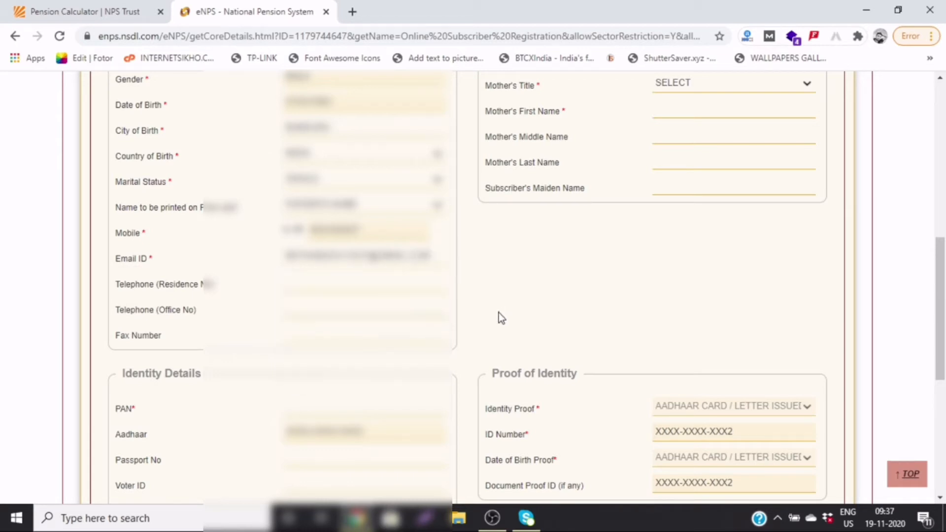
{"action": "left_click_drag", "start_coordinate": [940, 261], "coordinate": [940, 312]}
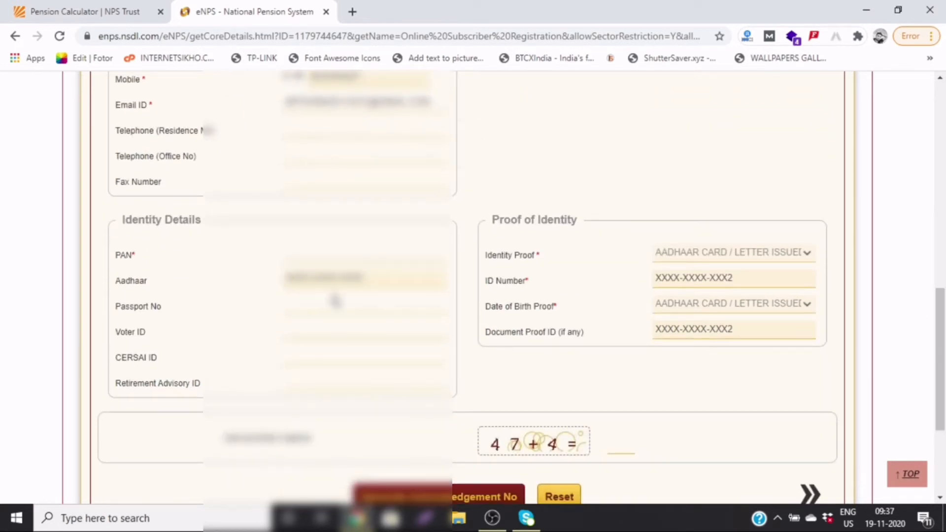
{"action": "left_click", "coordinate": [308, 312]}
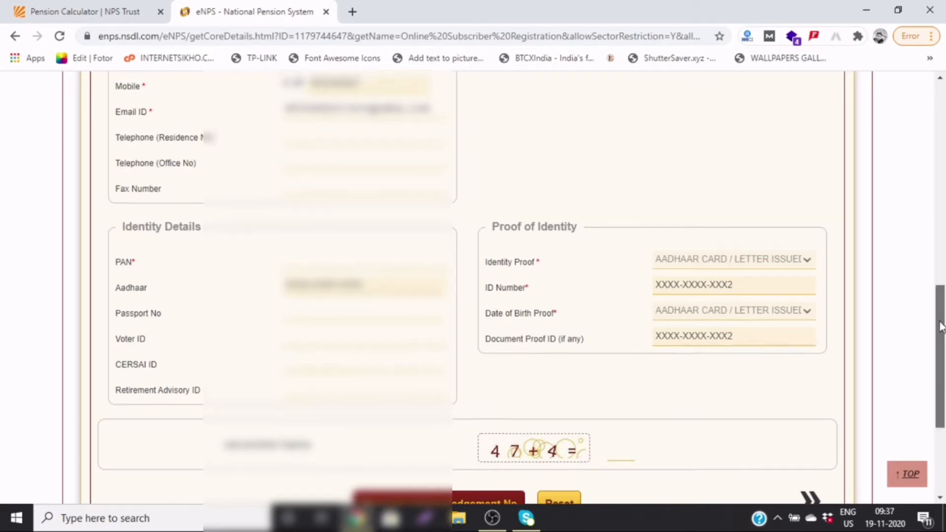
{"action": "left_click_drag", "start_coordinate": [943, 331], "coordinate": [942, 198]}
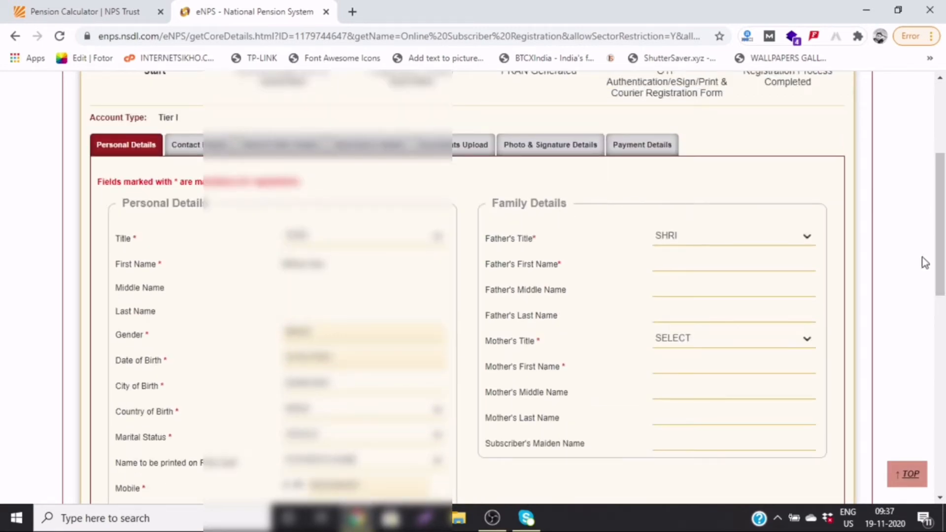
Step: Enter the father's first, middle and last names
{"action": "left_click", "coordinate": [706, 268]}
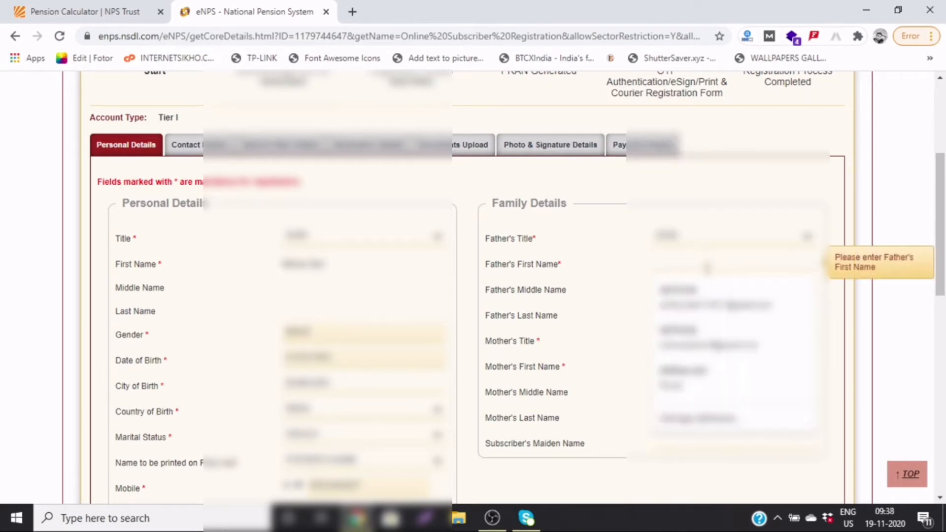
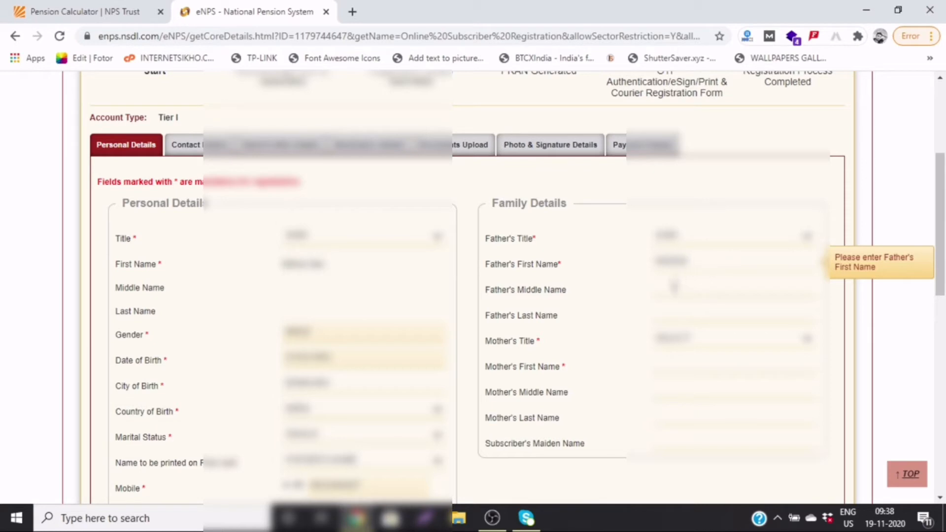
{"action": "left_click", "coordinate": [674, 287]}
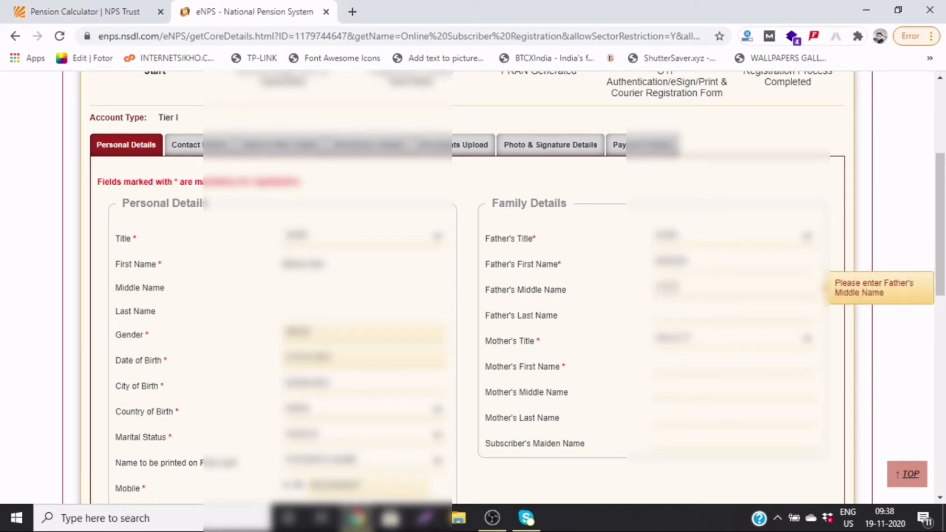
{"action": "left_click", "coordinate": [660, 317]}
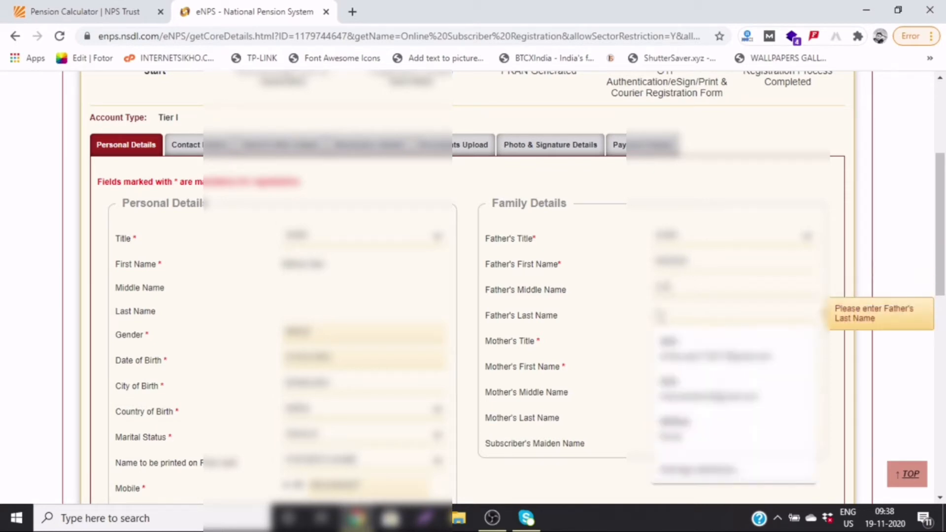
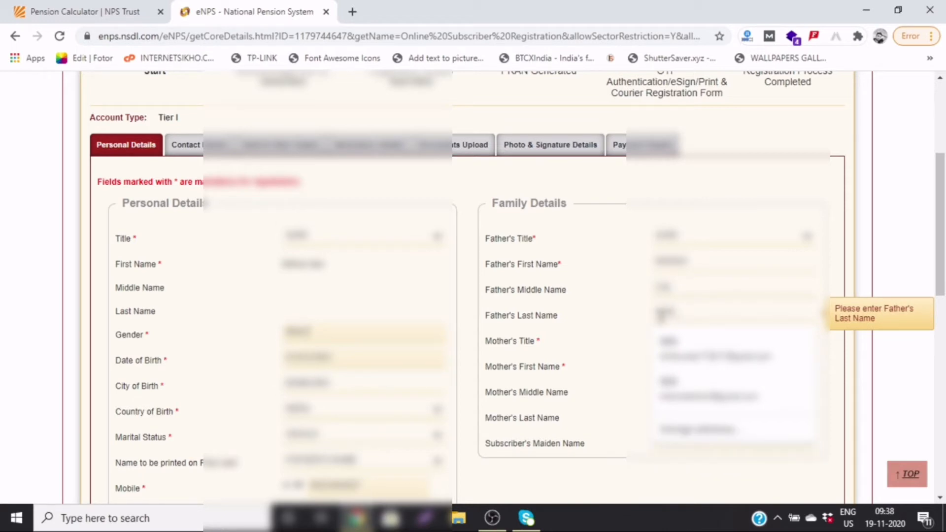
{"action": "left_click", "coordinate": [491, 444]}
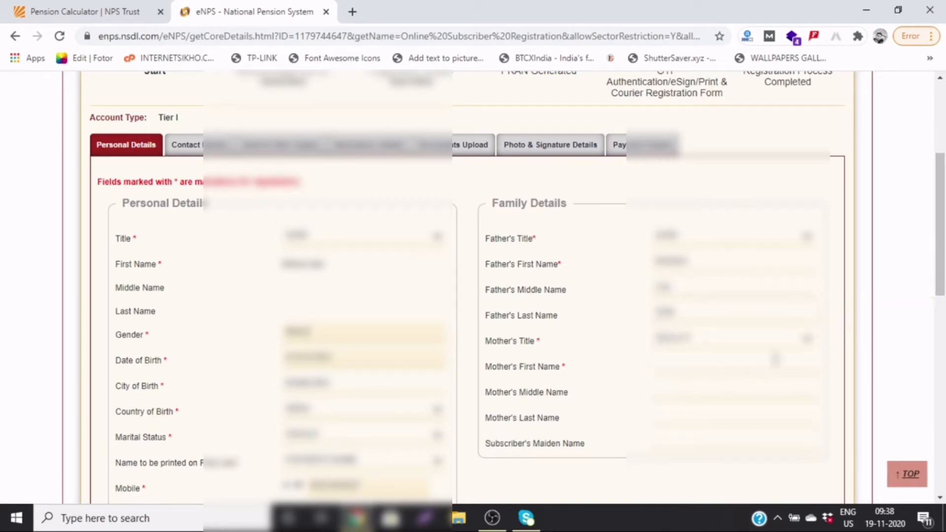
Step: Choose the mother's title and enter her first and last names
{"action": "left_click", "coordinate": [787, 340]}
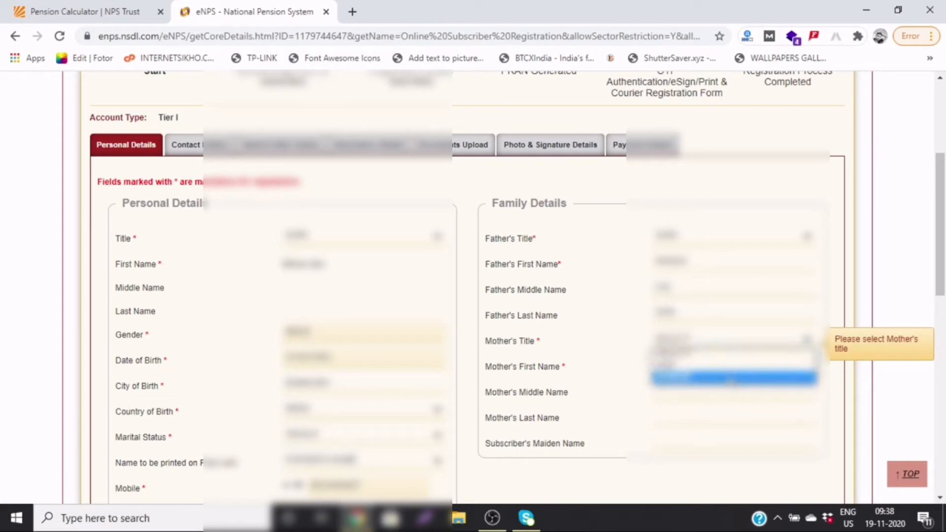
{"action": "left_click", "coordinate": [731, 367]}
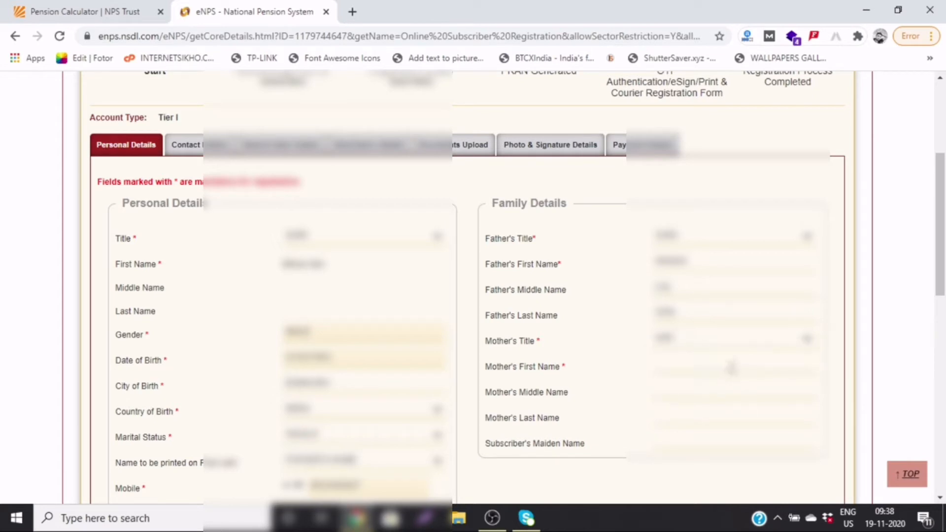
{"action": "left_click", "coordinate": [732, 367]}
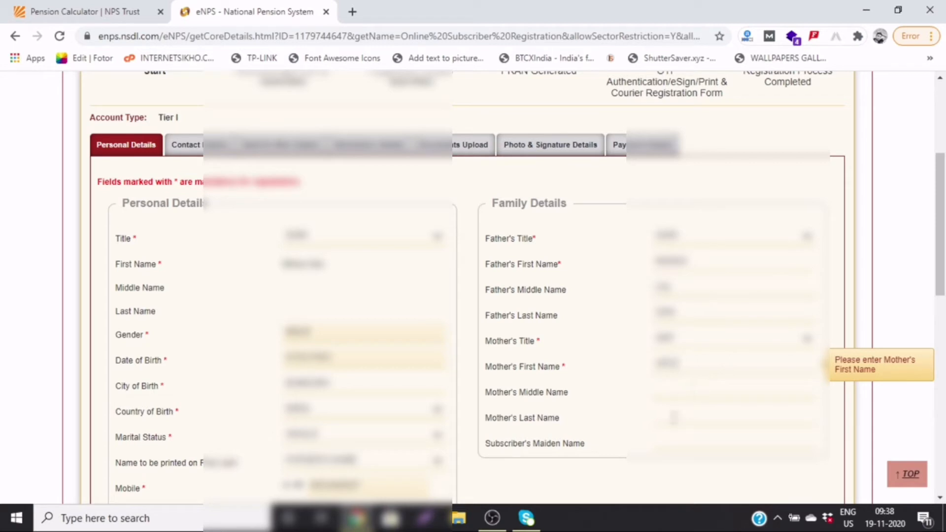
{"action": "left_click", "coordinate": [673, 419]}
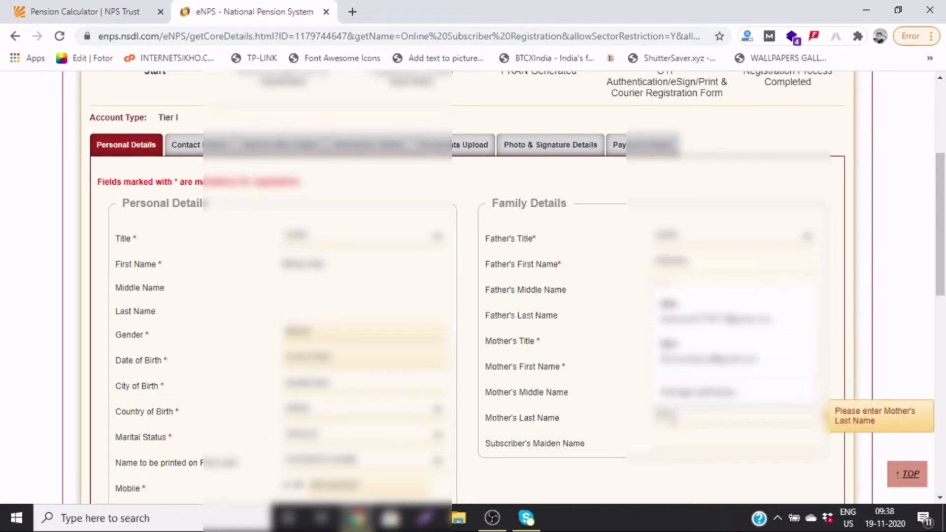
{"action": "left_click", "coordinate": [623, 474]}
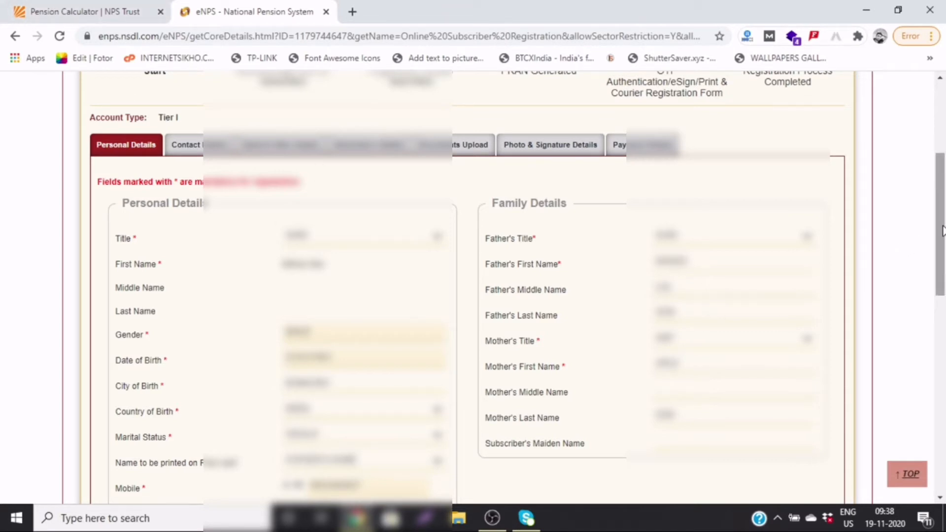
{"action": "left_click_drag", "start_coordinate": [942, 231], "coordinate": [942, 258]}
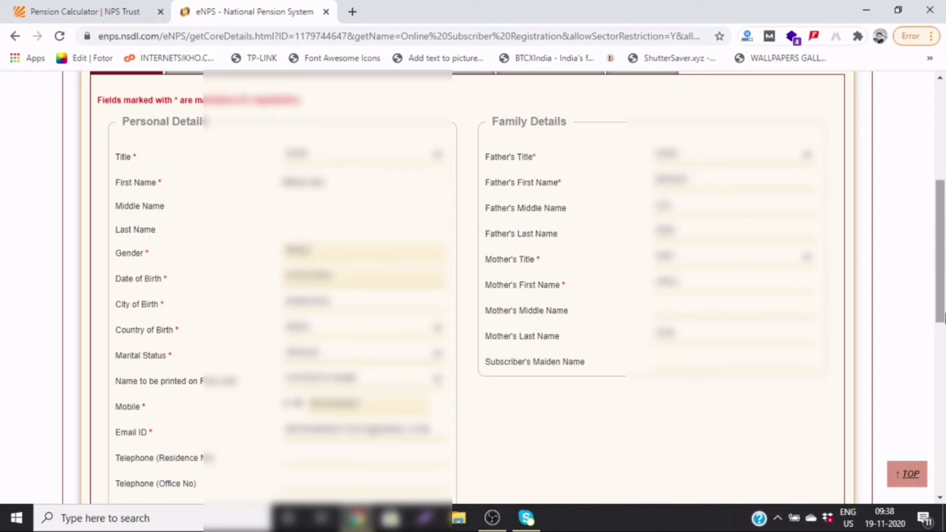
Step: Answer the captcha with 51, attempt generation, and start entering the required PAN
{"action": "left_click_drag", "start_coordinate": [940, 296], "coordinate": [940, 440]}
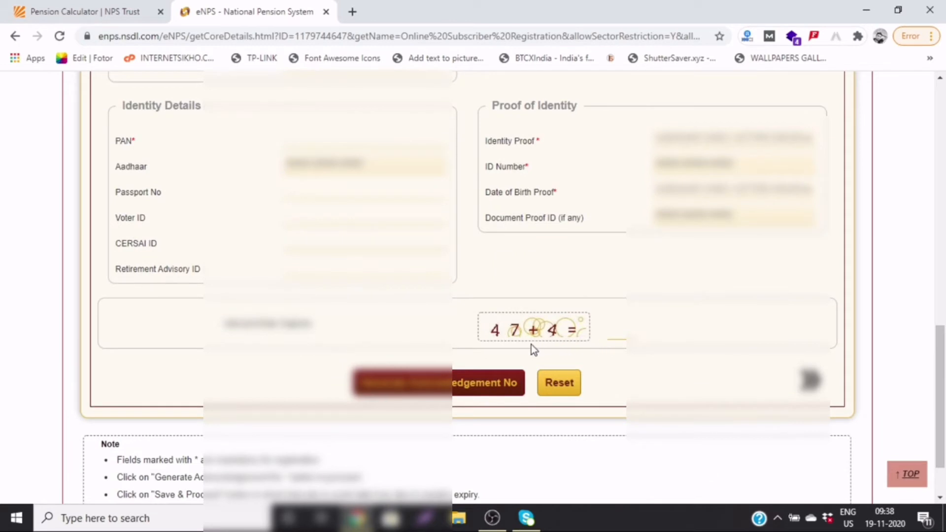
{"action": "left_click", "coordinate": [619, 328]}
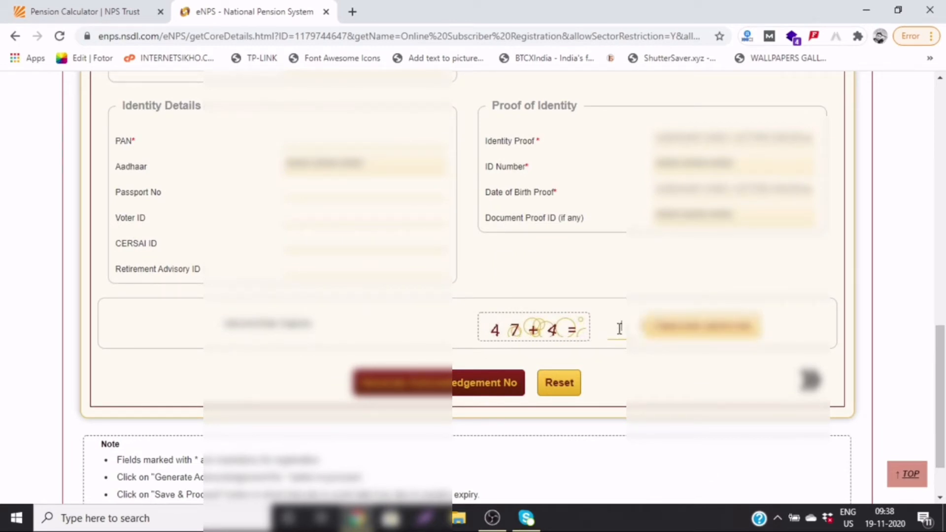
{"action": "type", "text": "51"}
{"action": "left_click", "coordinate": [428, 392]}
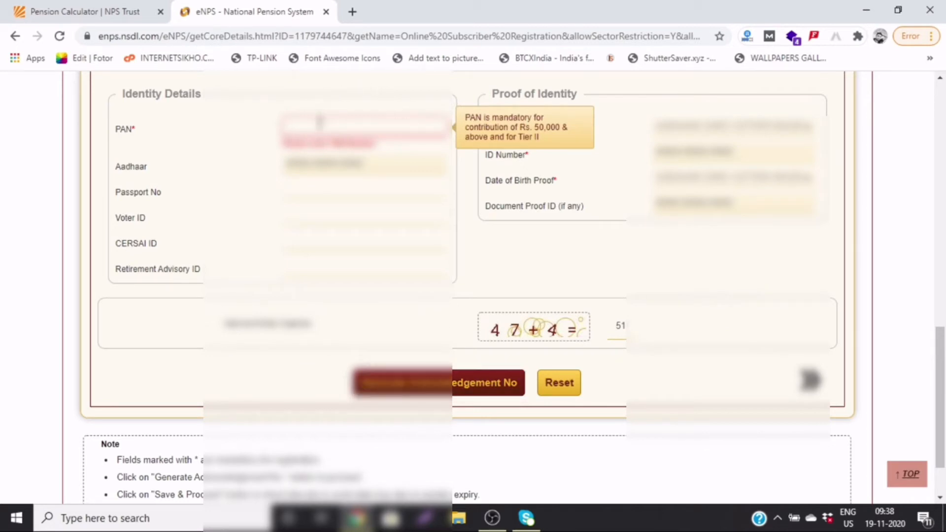
{"action": "type", "text": "xxxxx"}
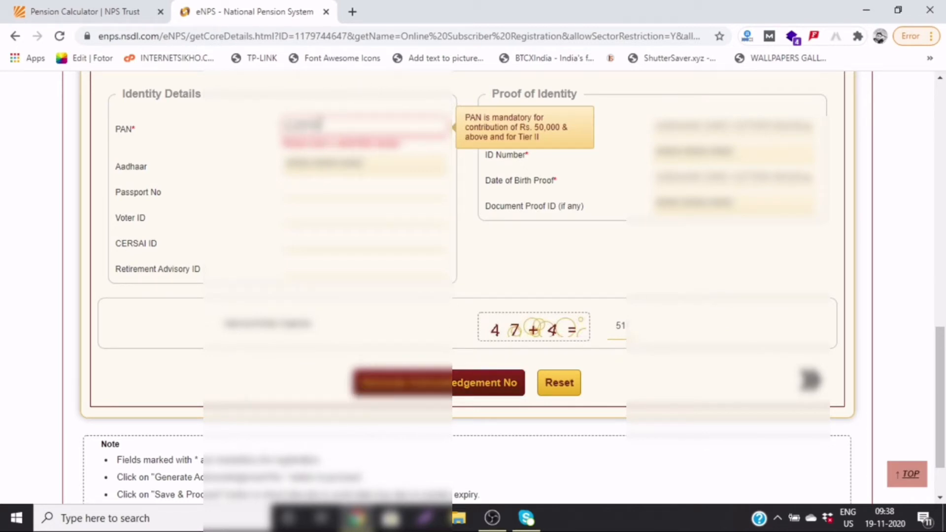
{"action": "type", "text": "xxxxx"}
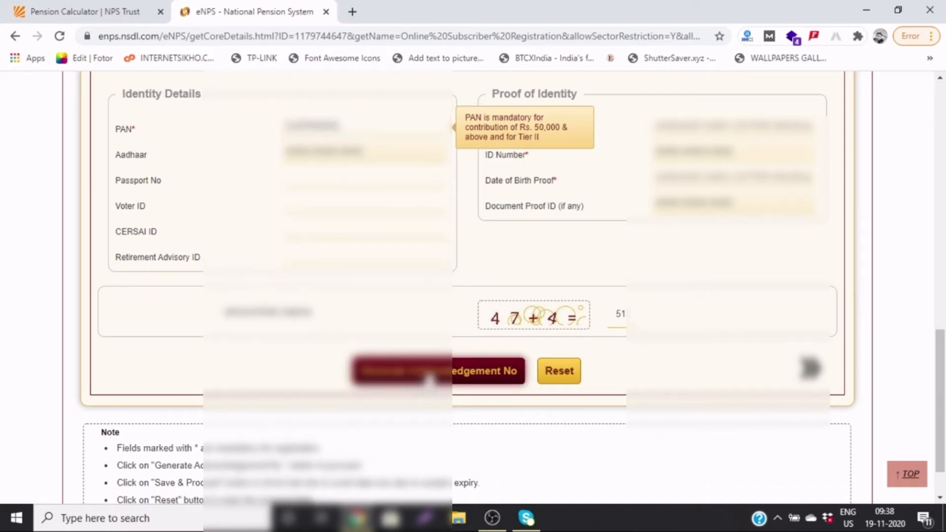
Step: Generate the acknowledgement number and accept it to reach Contact Details
{"action": "left_click", "coordinate": [429, 380]}
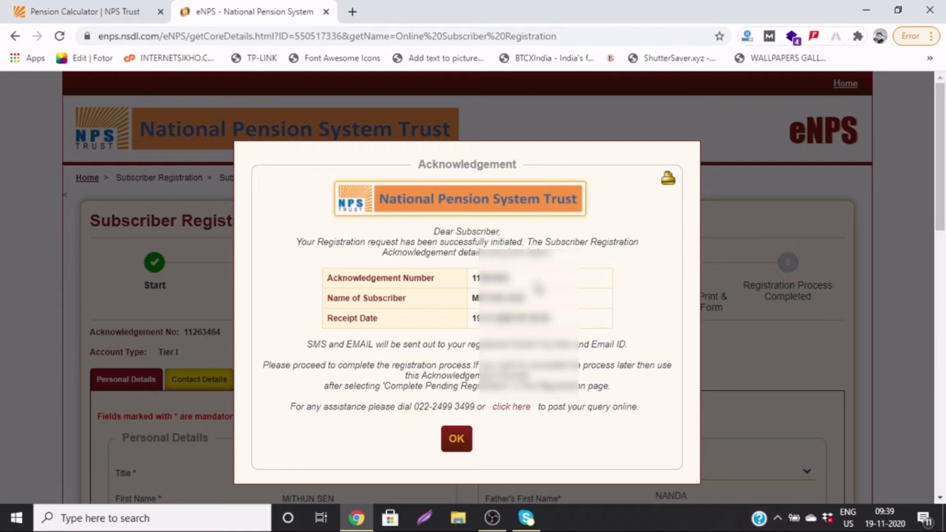
{"action": "left_click", "coordinate": [457, 442]}
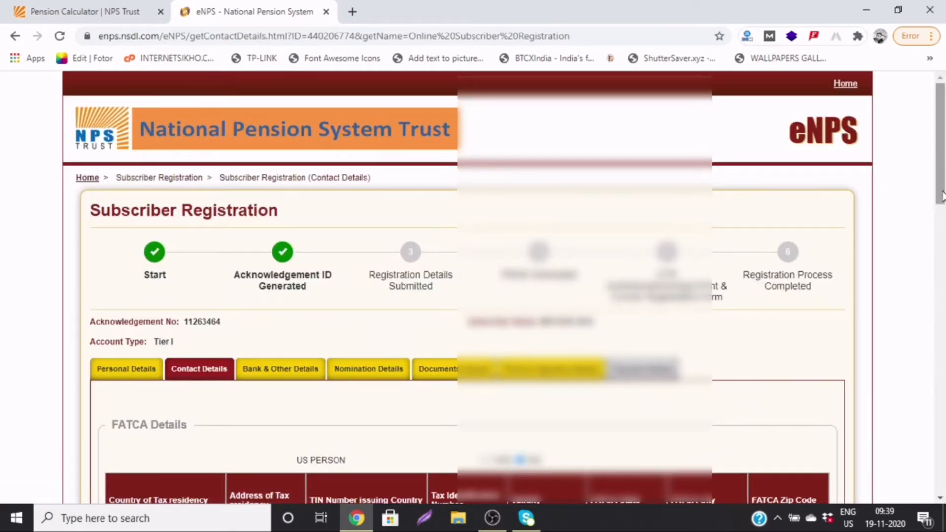
Step: Choose INDIA as the FATCA country of tax residency
{"action": "left_click_drag", "start_coordinate": [943, 194], "coordinate": [943, 269]}
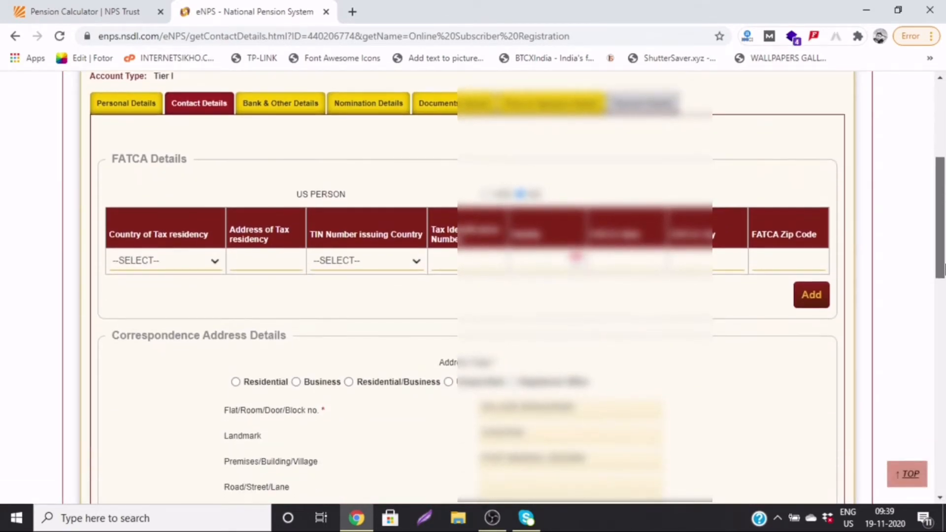
{"action": "left_click_drag", "start_coordinate": [127, 160], "coordinate": [196, 164]}
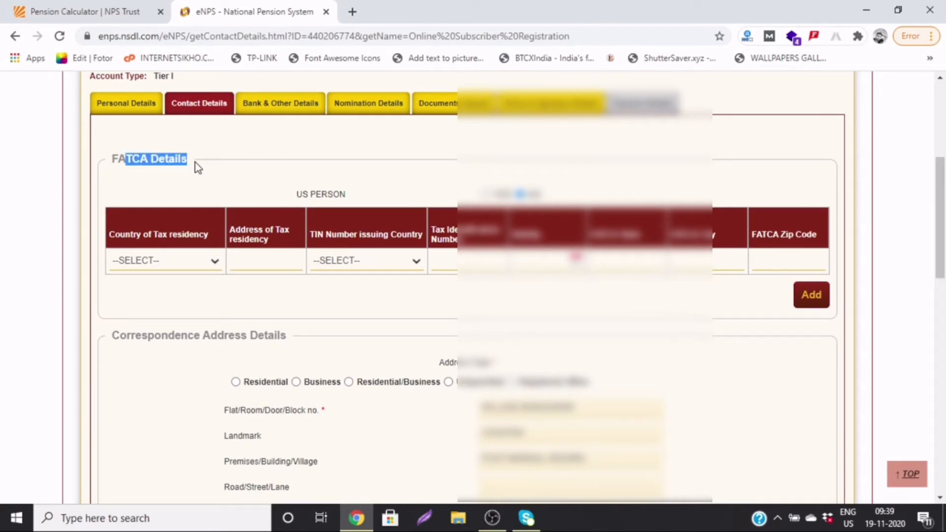
{"action": "left_click", "coordinate": [215, 159]}
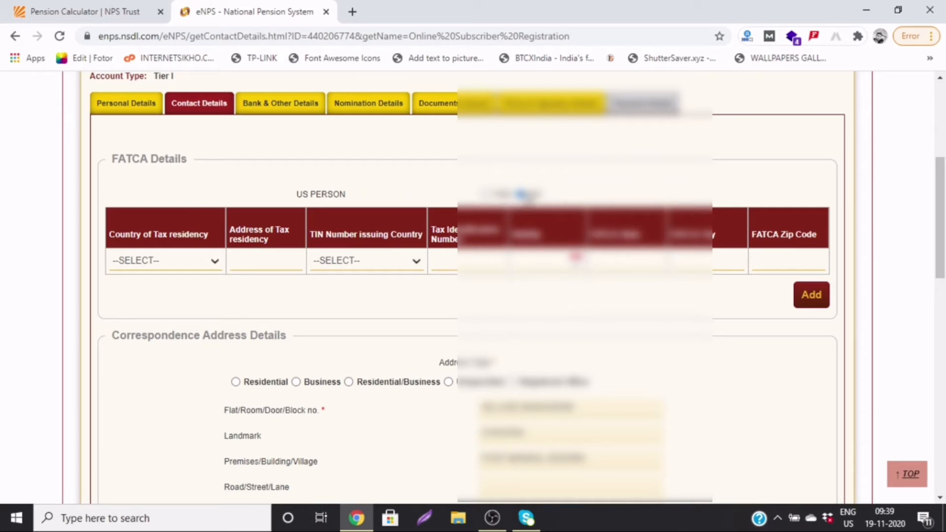
{"action": "left_click", "coordinate": [212, 263]}
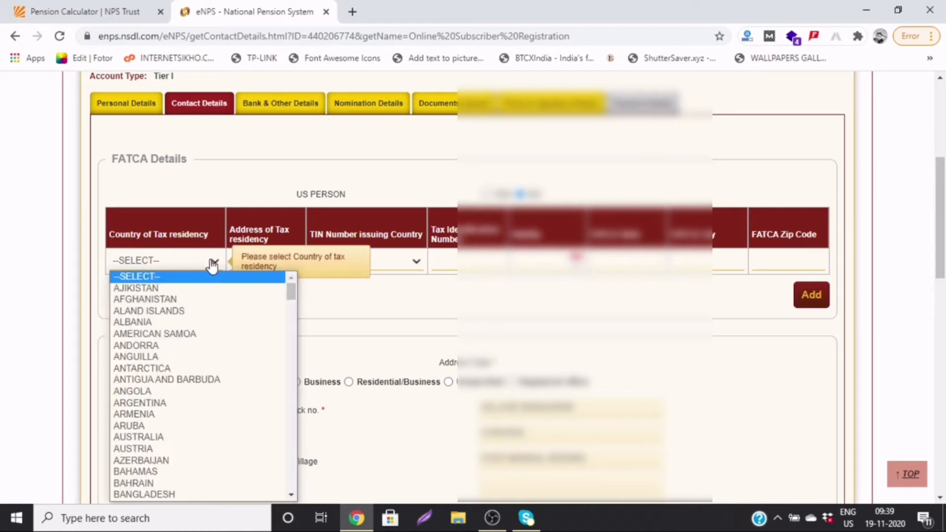
{"action": "type", "text": "in"}
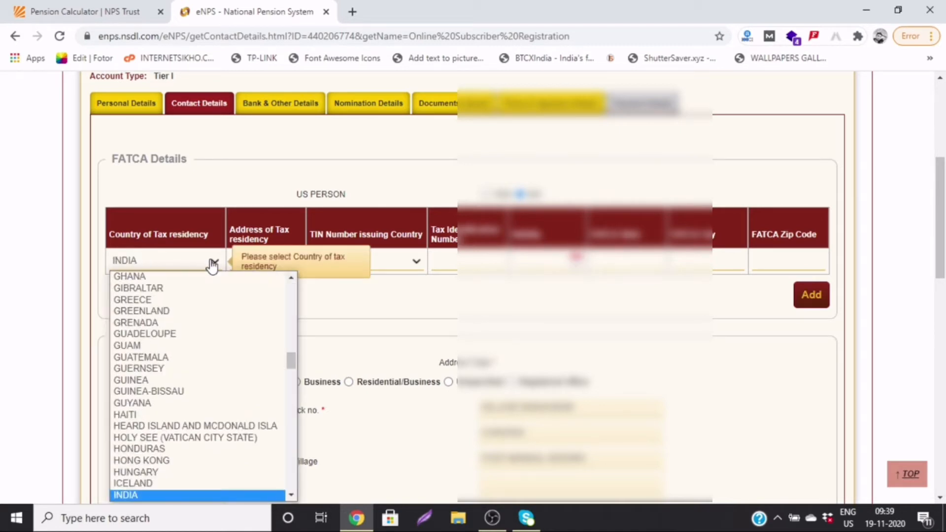
{"action": "scroll", "coordinate": [153, 502], "scroll_direction": "down", "scroll_amount": 1}
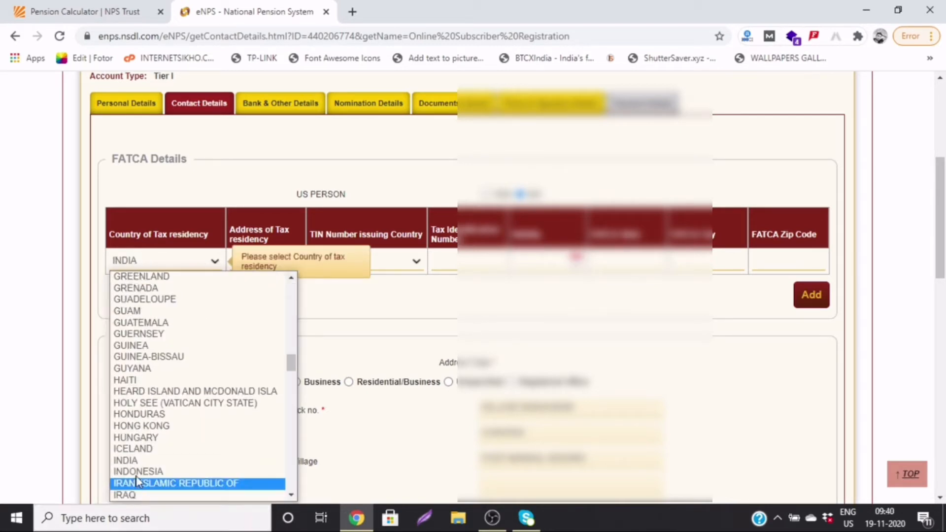
{"action": "left_click", "coordinate": [136, 462]}
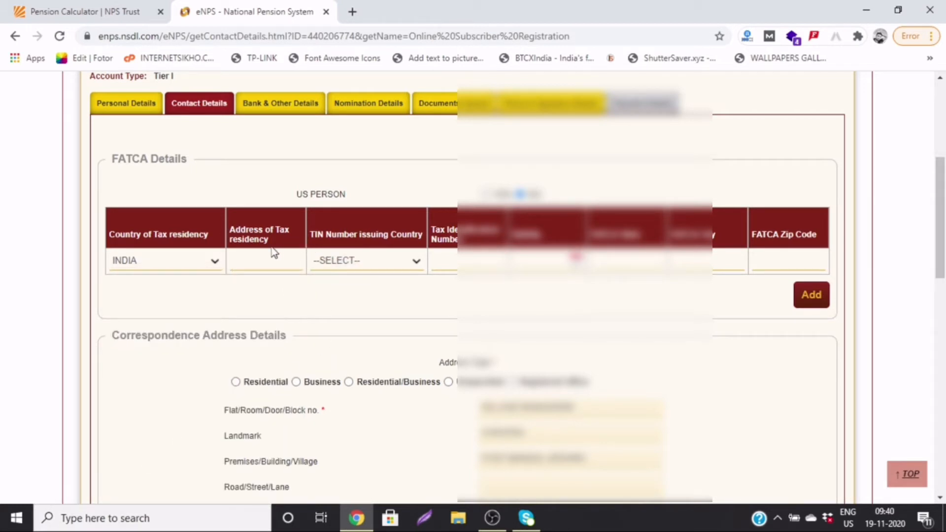
Step: Inspect the tax-residency address and TIN country lists, leaving them unchanged
{"action": "left_click", "coordinate": [253, 259]}
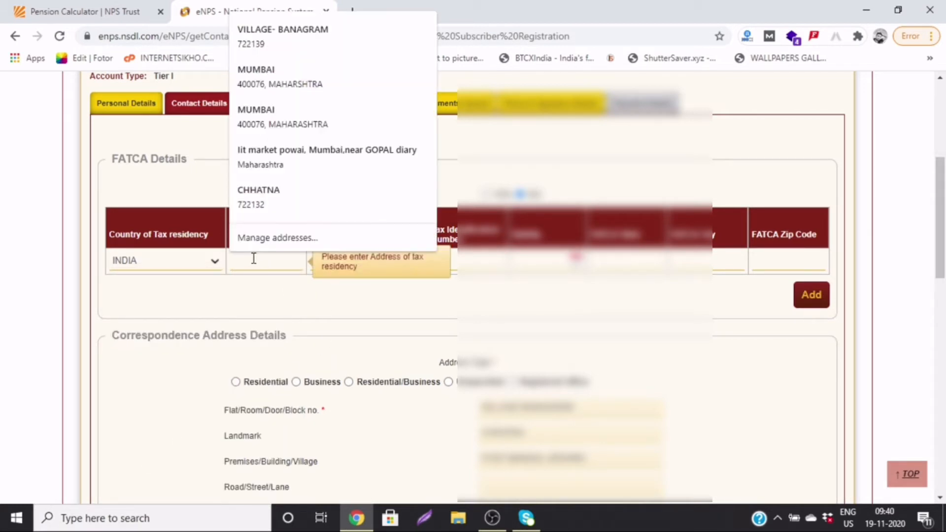
{"action": "left_click", "coordinate": [172, 211]}
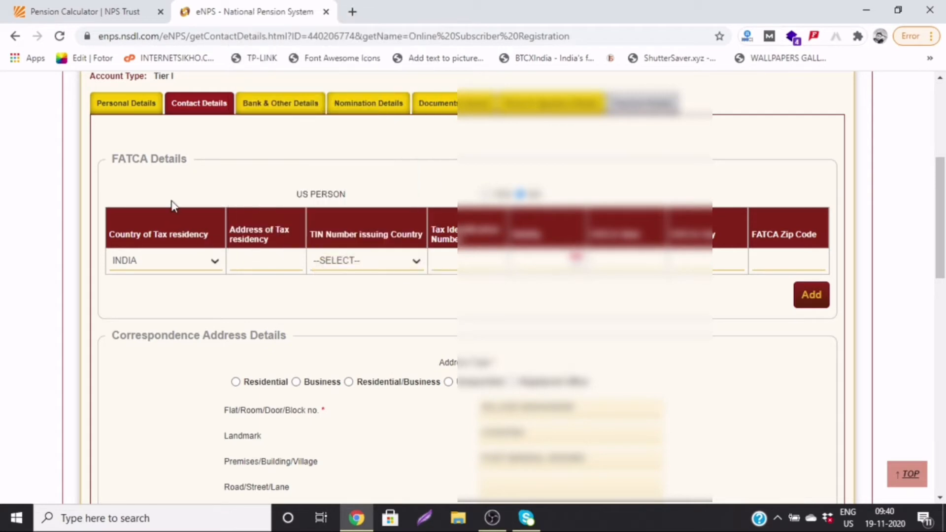
{"action": "left_click", "coordinate": [393, 265]}
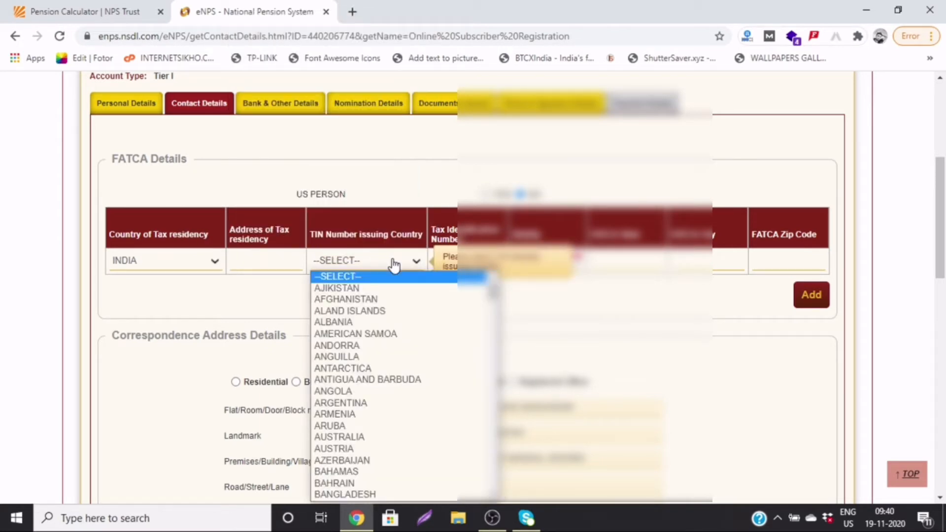
{"action": "left_click", "coordinate": [247, 298]}
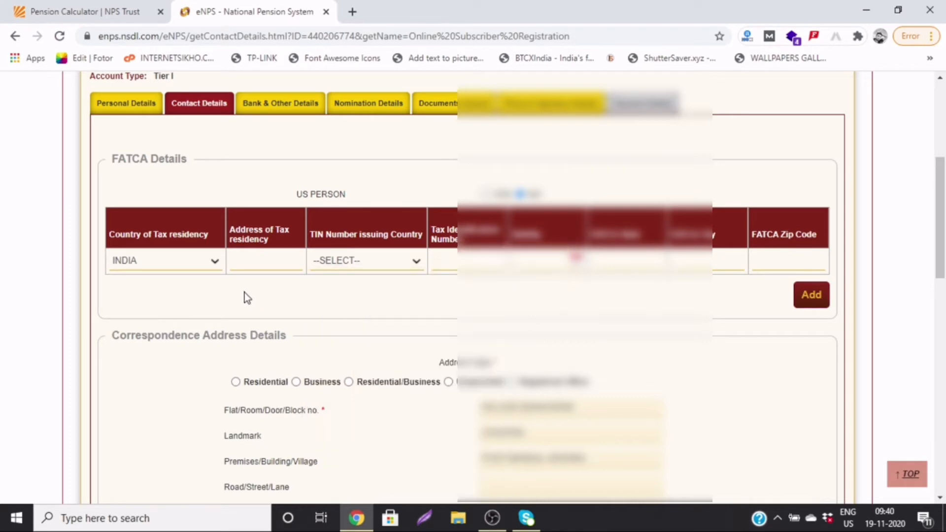
{"action": "left_click", "coordinate": [206, 265]}
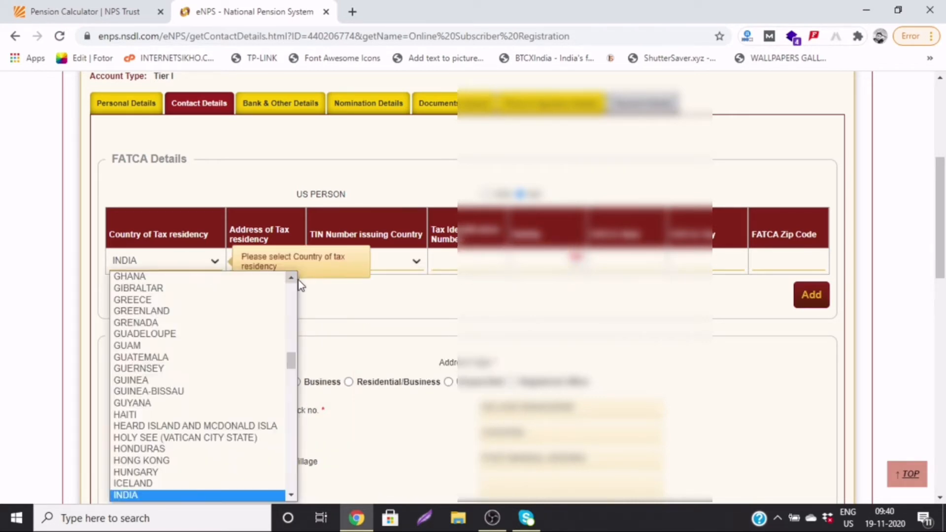
{"action": "left_click", "coordinate": [387, 306]}
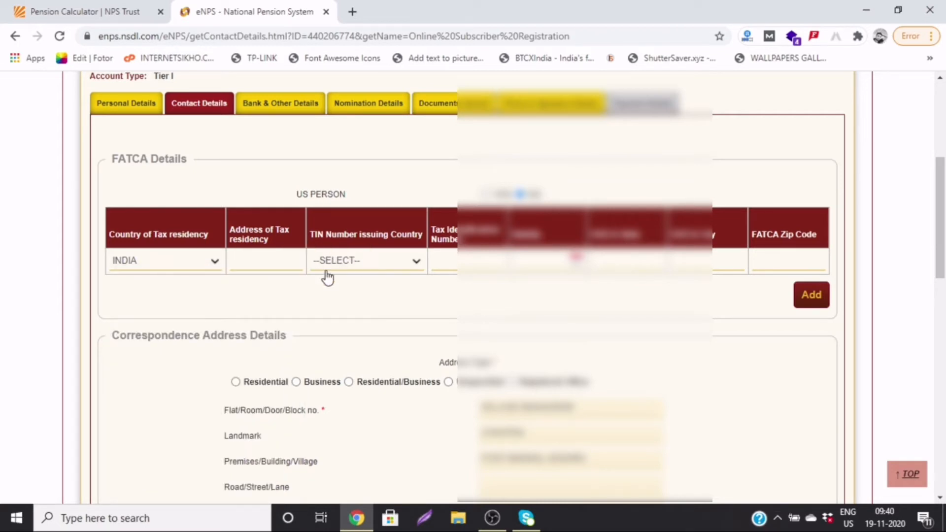
{"action": "scroll", "coordinate": [941, 276], "scroll_direction": "down", "scroll_amount": 3}
{"action": "mouse_move", "coordinate": [943, 279]}
{"action": "left_mouse_down"}
{"action": "mouse_move", "coordinate": [943, 305]}
{"action": "mouse_move", "coordinate": [943, 264]}
{"action": "left_mouse_up"}
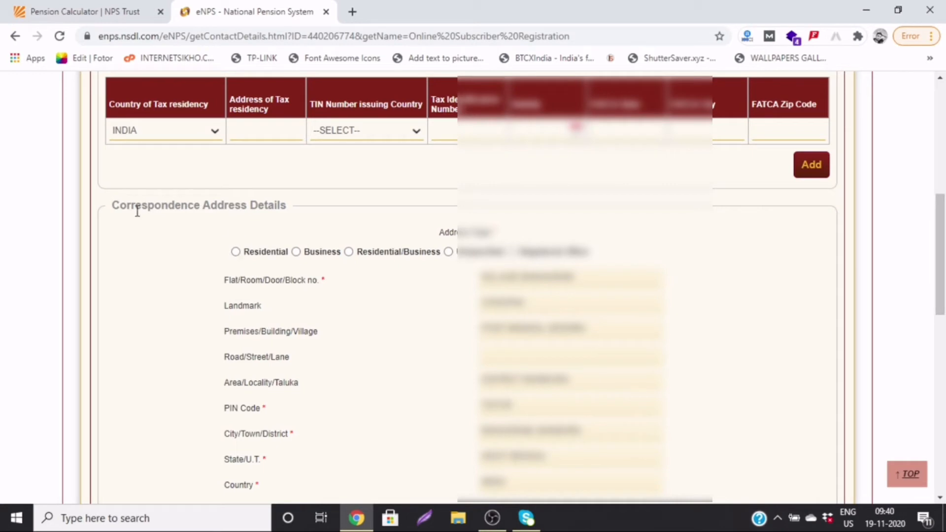
Step: Review Correspondence and Permanent Address sections, confirming both use the Residential type
{"action": "left_click_drag", "start_coordinate": [114, 207], "coordinate": [301, 202]}
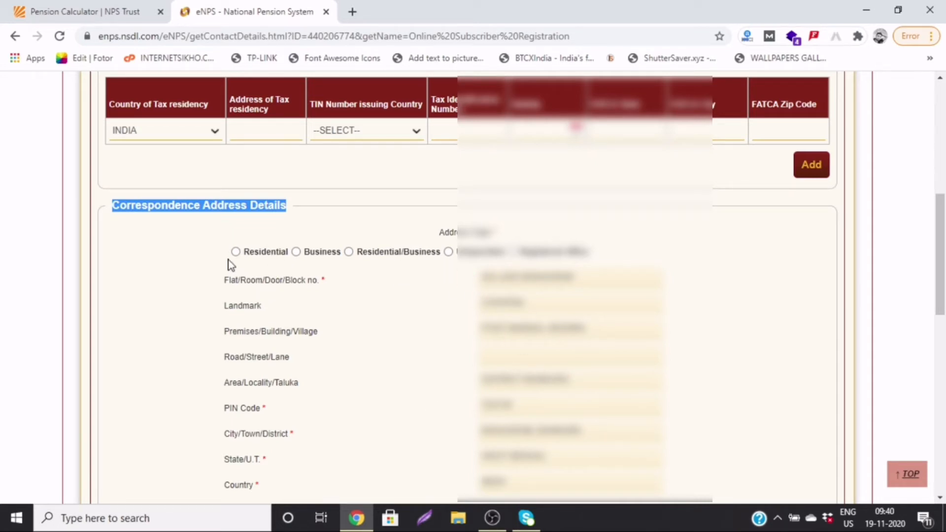
{"action": "left_click_drag", "start_coordinate": [939, 249], "coordinate": [944, 339]}
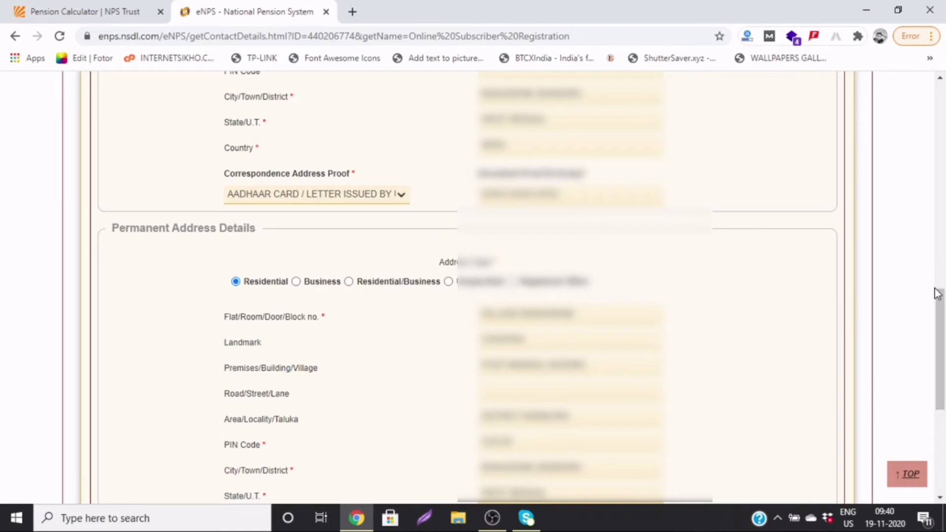
{"action": "left_click_drag", "start_coordinate": [935, 291], "coordinate": [943, 196]}
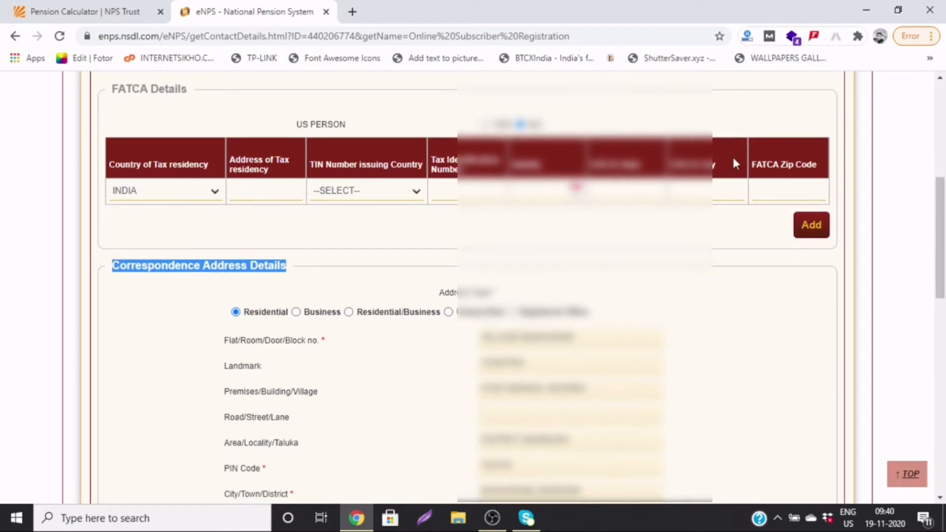
Step: Enter the FATCA state and city of tax residency
{"action": "left_click", "coordinate": [629, 191]}
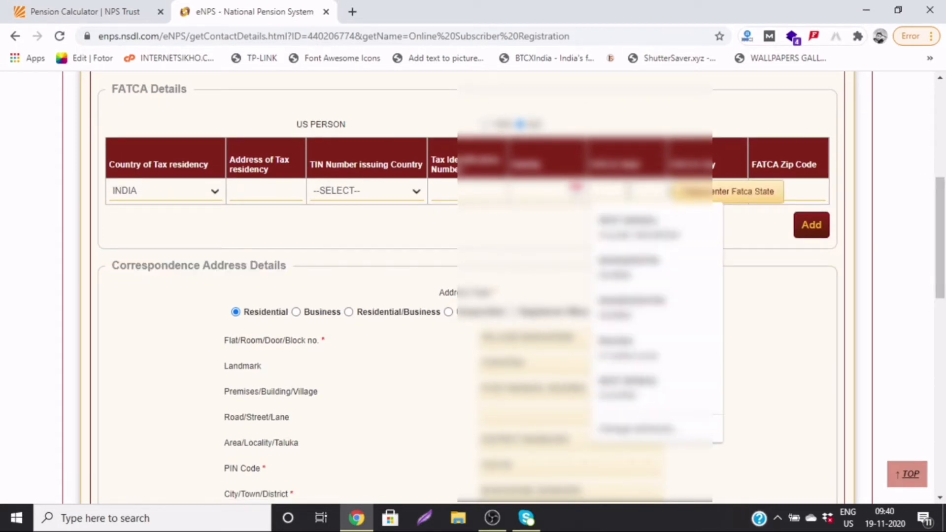
{"action": "type", "text": "WEST"}
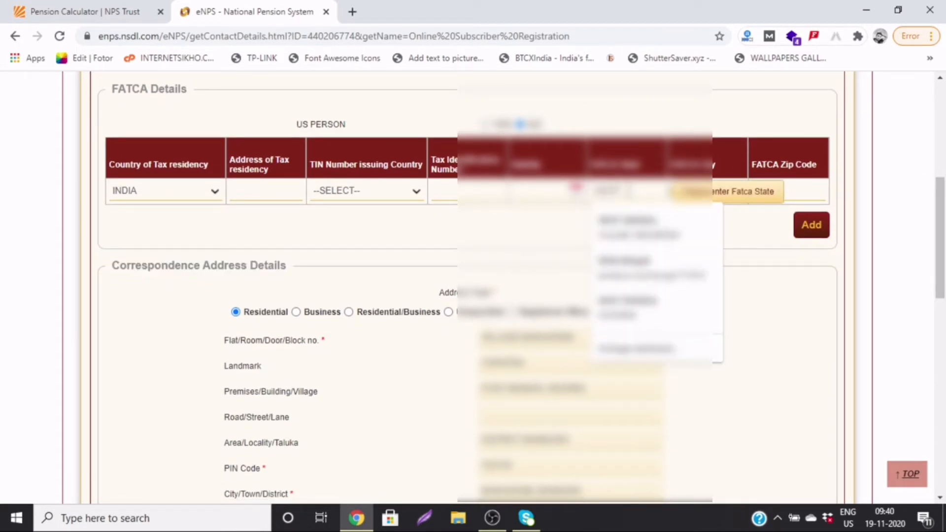
{"action": "type", "text": " BENGAL"}
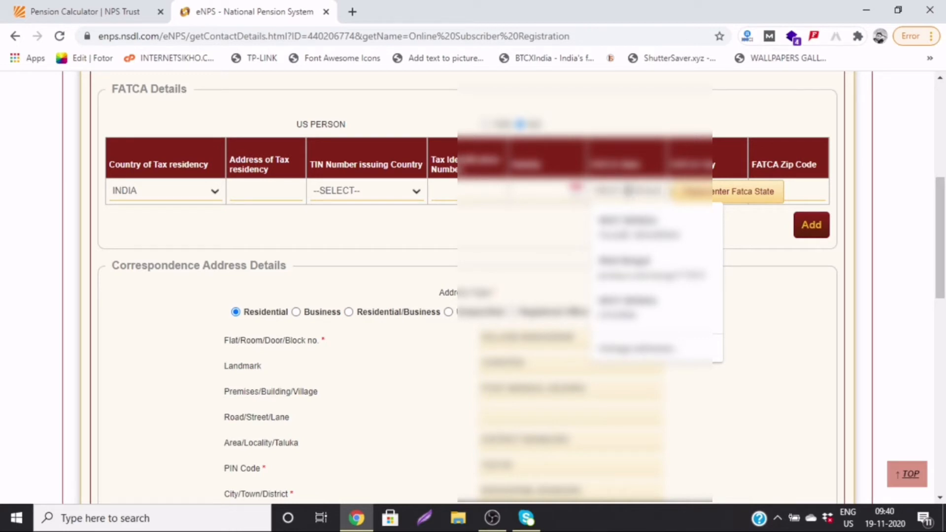
{"action": "key", "text": "Tab"}
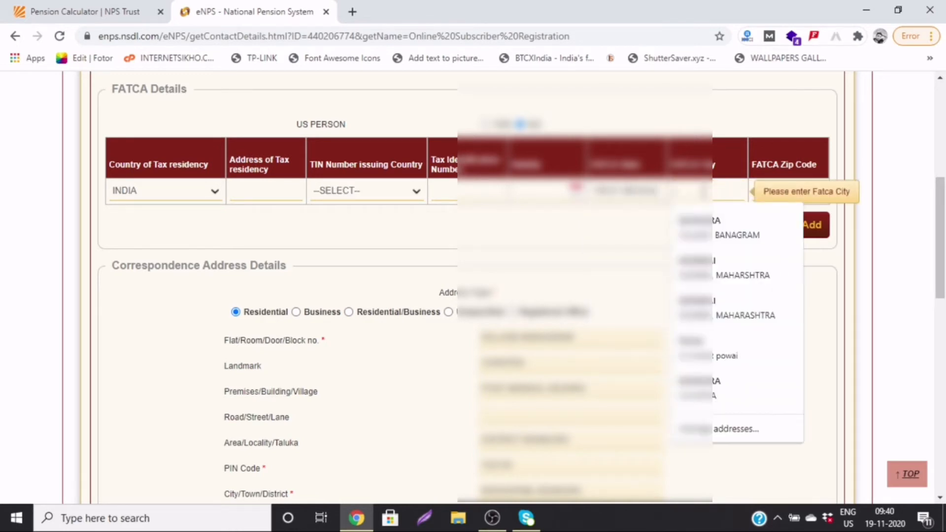
{"action": "type", "text": "BANKU"}
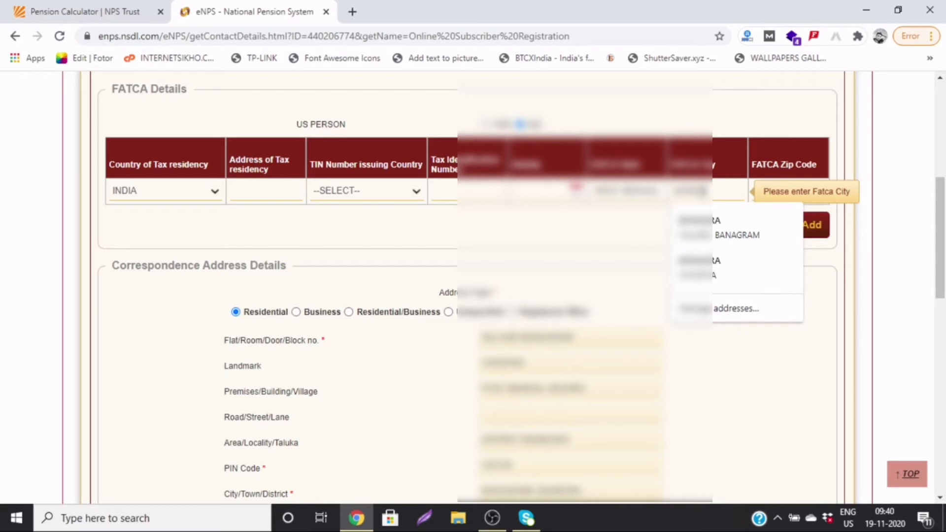
{"action": "type", "text": "RA"}
{"action": "left_click", "coordinate": [764, 378]}
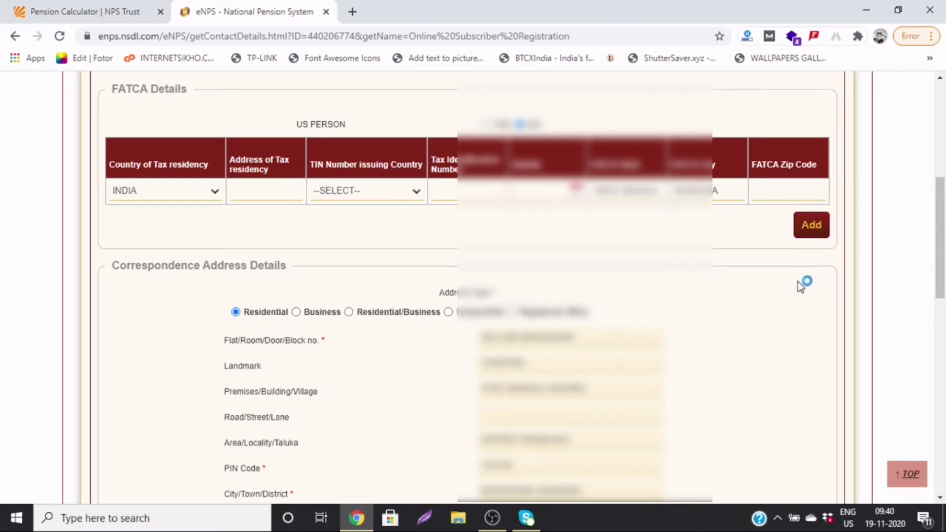
Step: Pick the matching FATCA zip code suggestion and enter the PAN as tax identification number
{"action": "left_click", "coordinate": [776, 189]}
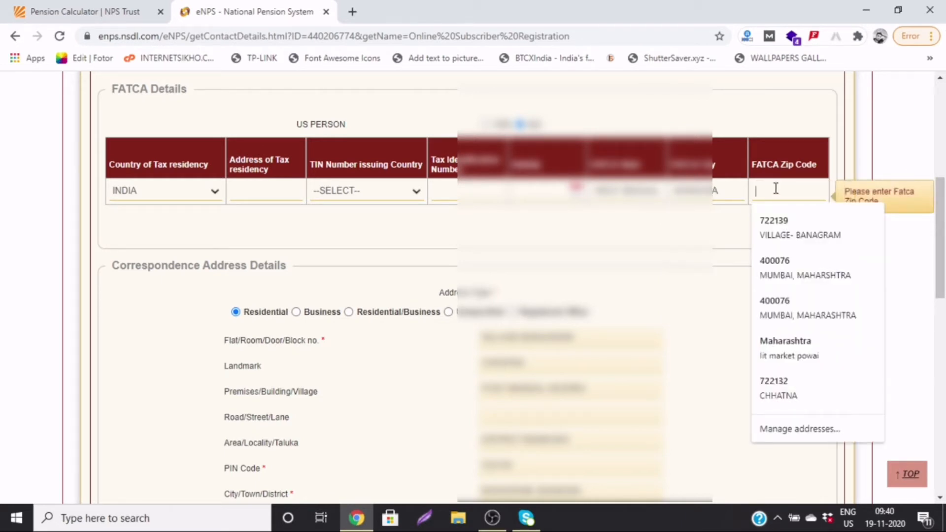
{"action": "type", "text": "722"}
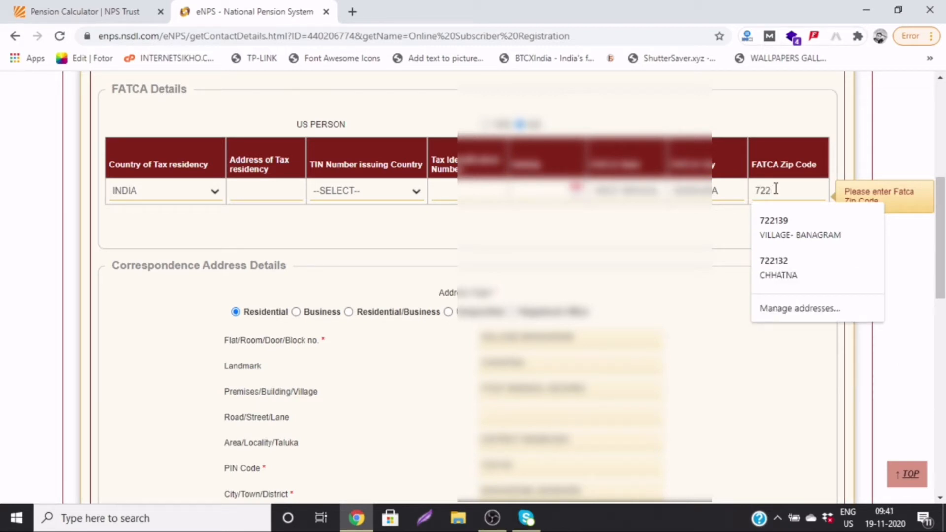
{"action": "type", "text": "139"}
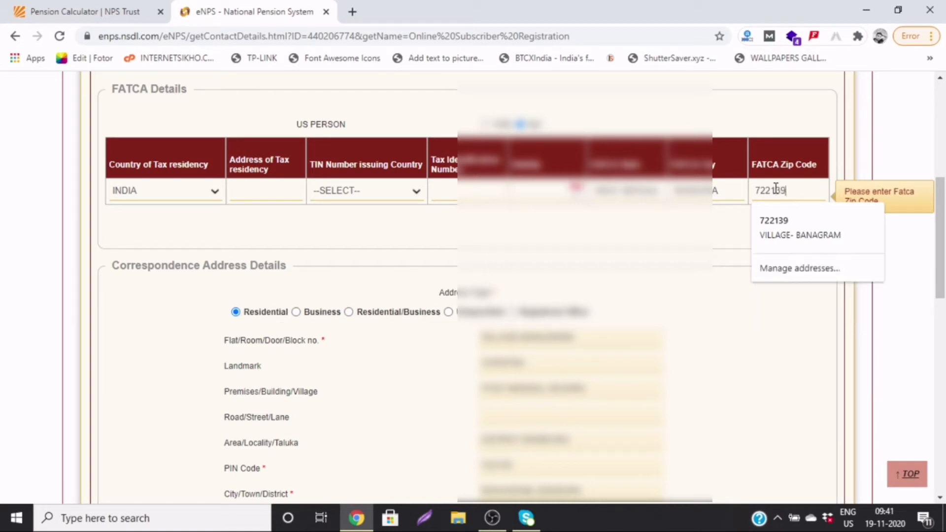
{"action": "left_click", "coordinate": [761, 215]}
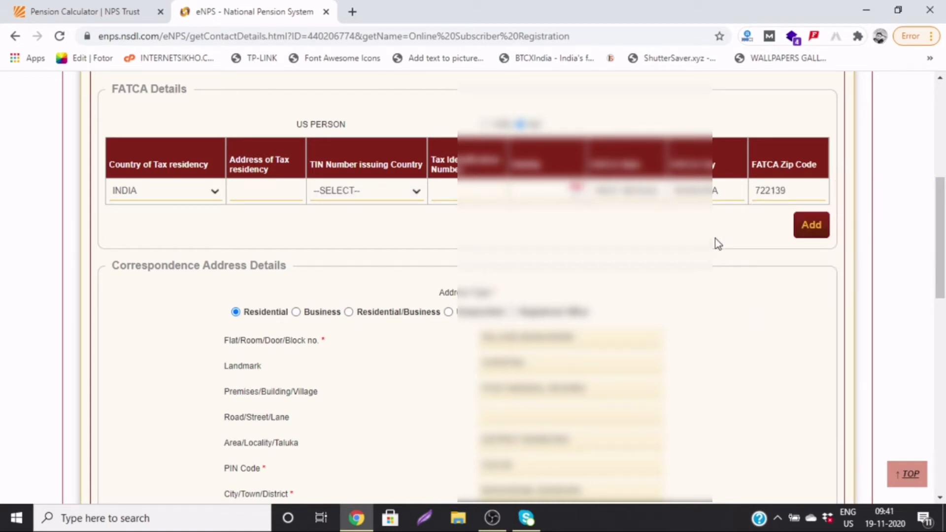
{"action": "left_click", "coordinate": [475, 193]}
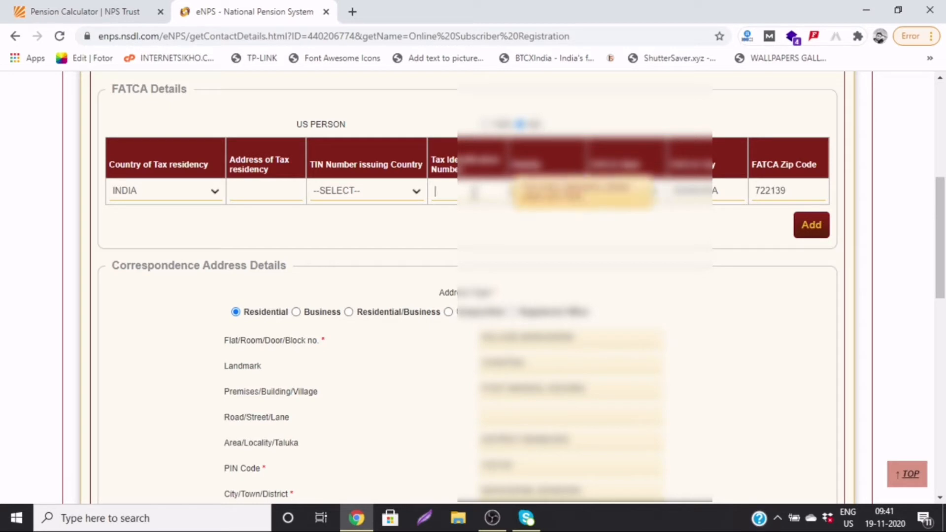
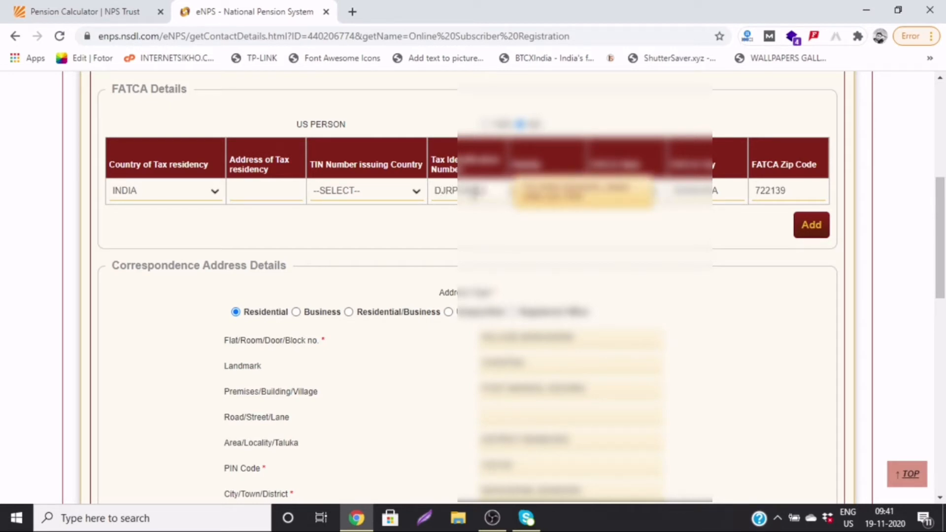
{"action": "left_click", "coordinate": [747, 241]}
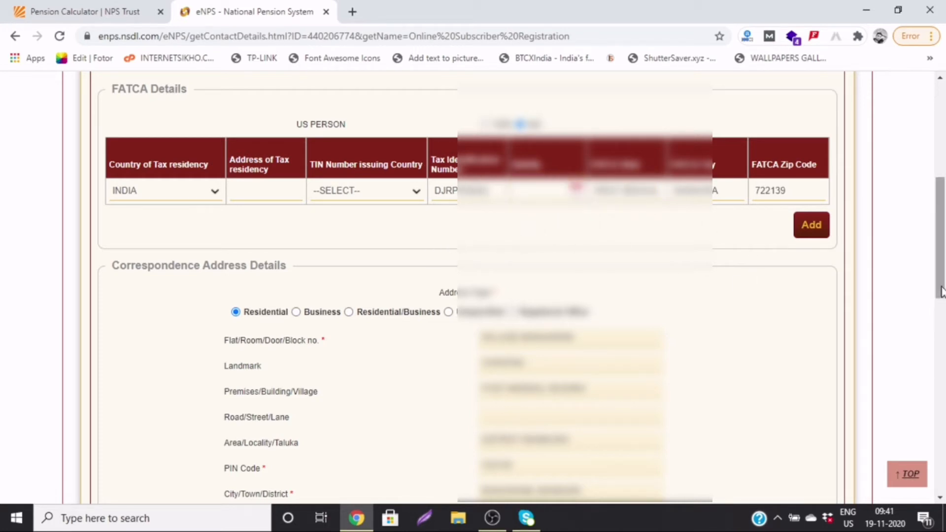
{"action": "left_click_drag", "start_coordinate": [941, 291], "coordinate": [943, 487]}
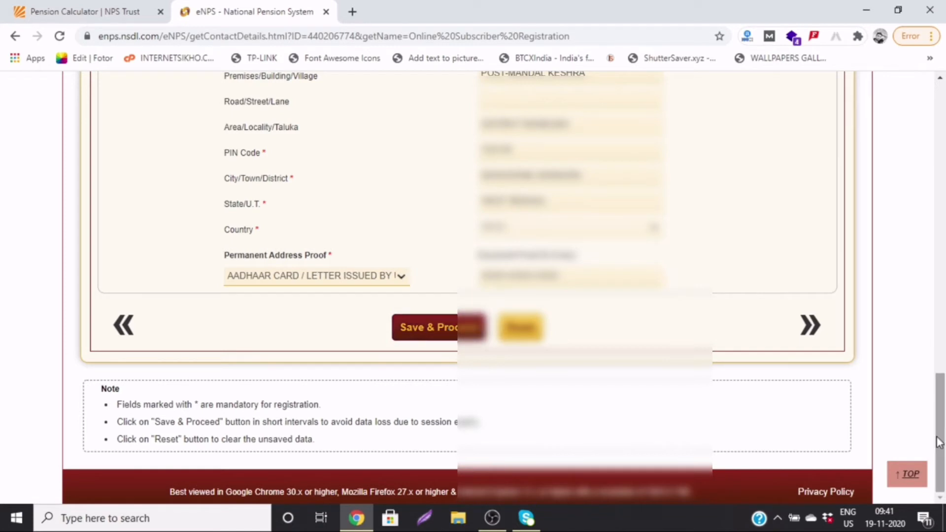
Step: Set INDIA as the TIN issuing country
{"action": "left_click_drag", "start_coordinate": [940, 431], "coordinate": [935, 191]}
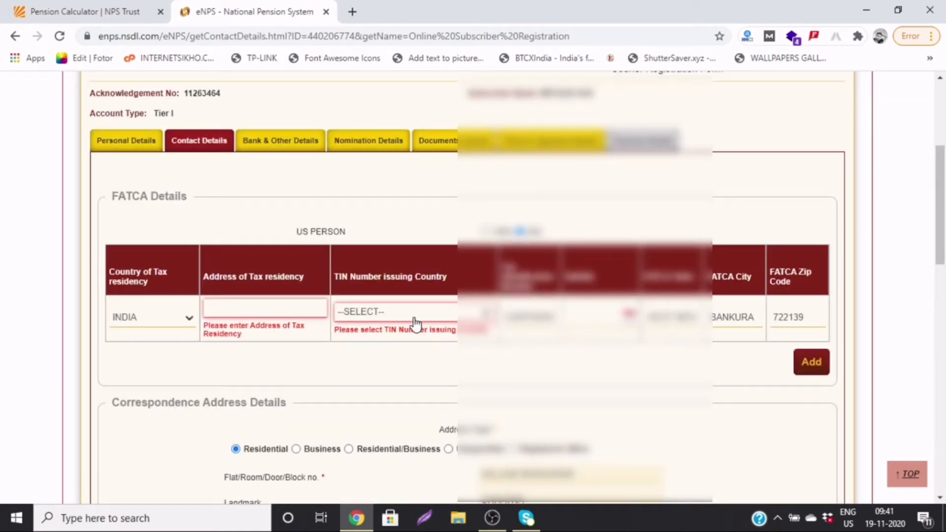
{"action": "left_click", "coordinate": [472, 316]}
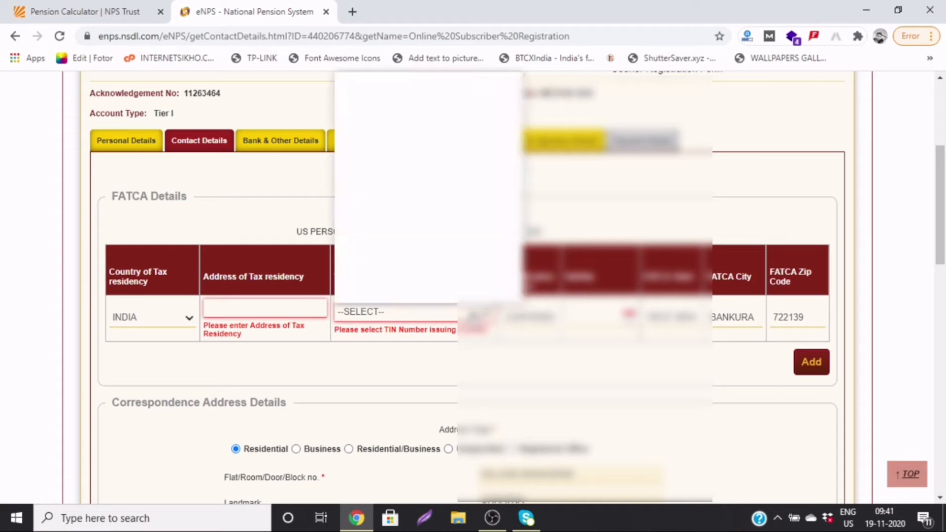
{"action": "type", "text": "in"}
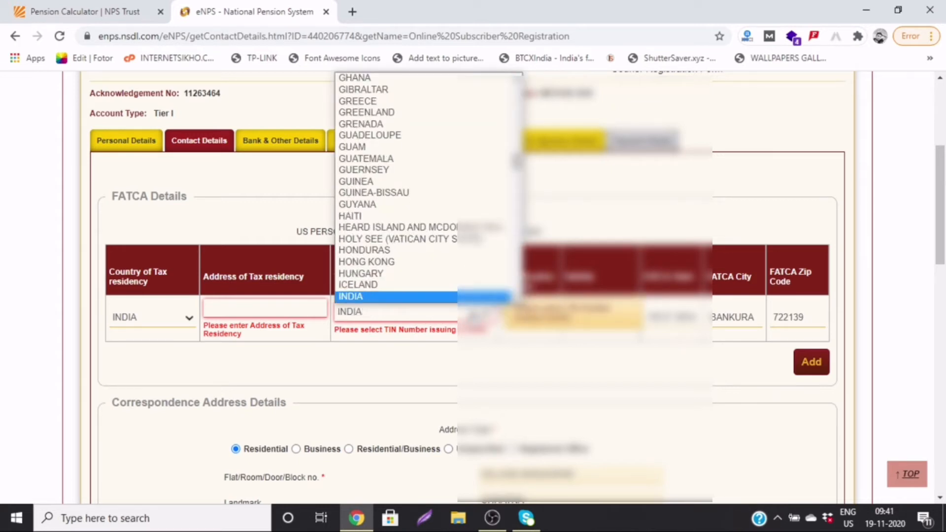
{"action": "key", "text": "Down"}
{"action": "key", "text": "Down"}
{"action": "key", "text": "Down"}
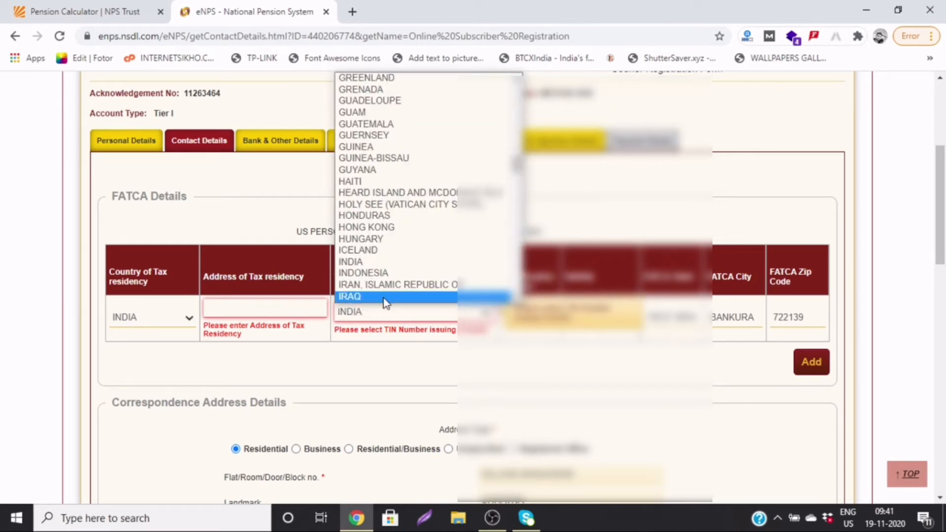
{"action": "left_click", "coordinate": [354, 316]}
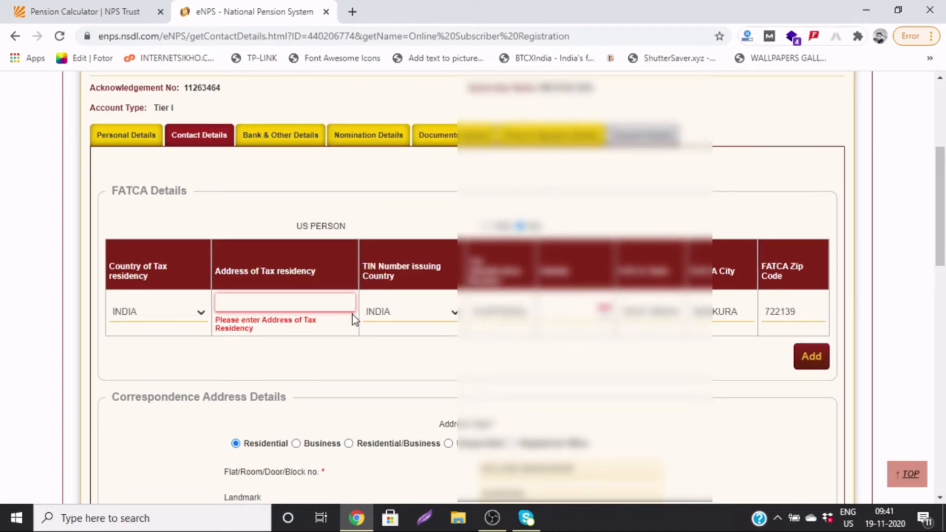
Step: Enter the city as the address of tax residency
{"action": "left_click", "coordinate": [323, 305]}
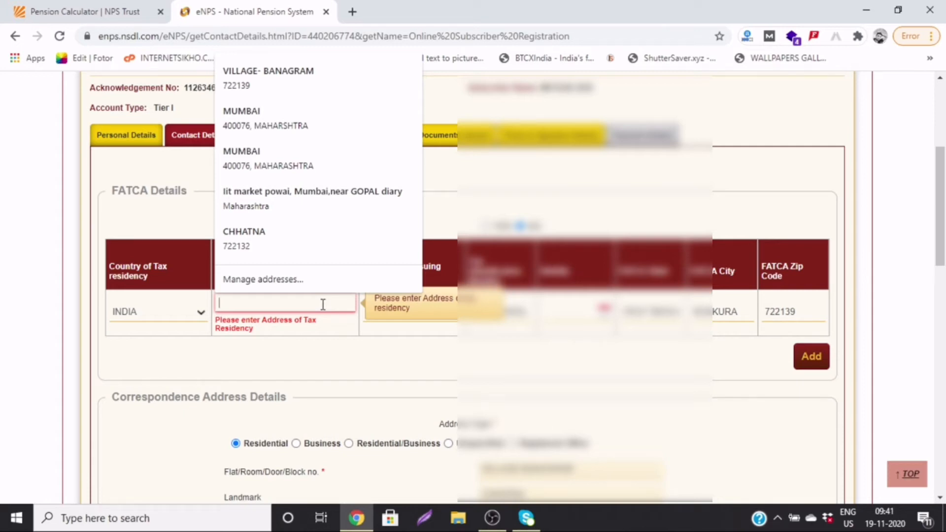
{"action": "type", "text": "BANKURA"}
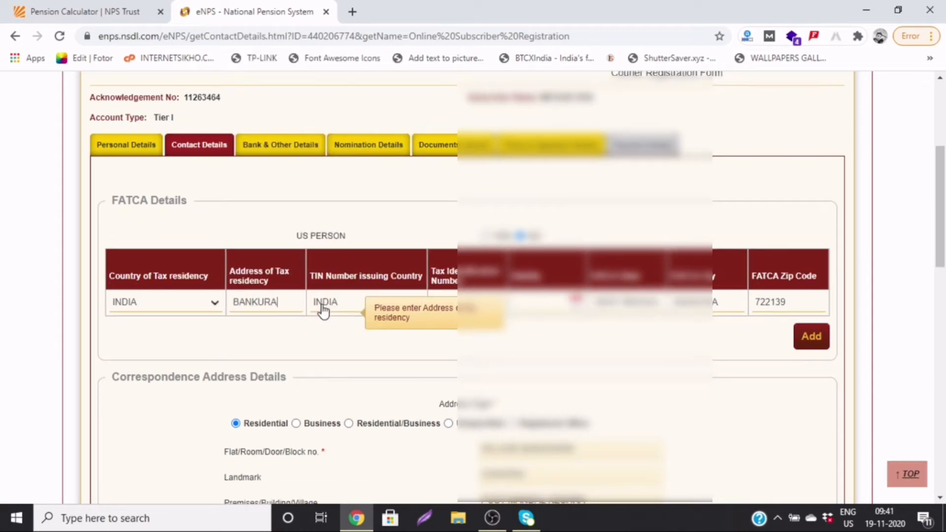
{"action": "left_click", "coordinate": [305, 363]}
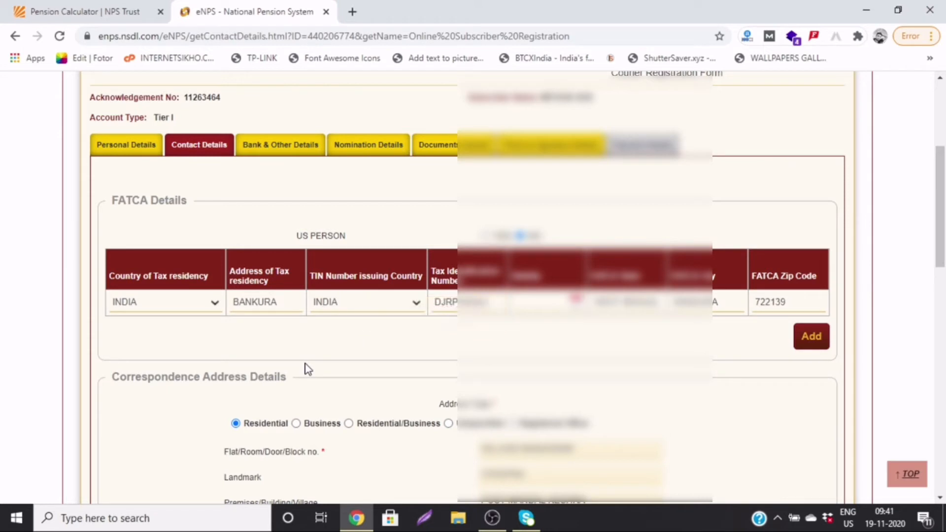
{"action": "left_click_drag", "start_coordinate": [941, 236], "coordinate": [940, 458]}
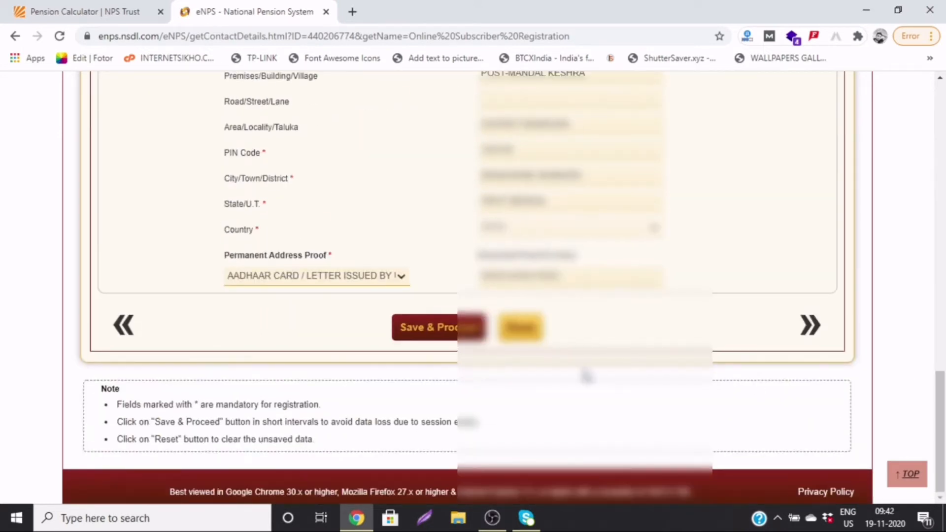
Step: Save & Proceed from Contact Details, then pick occupation OTHERS and qualification HSC
{"action": "left_click", "coordinate": [435, 330]}
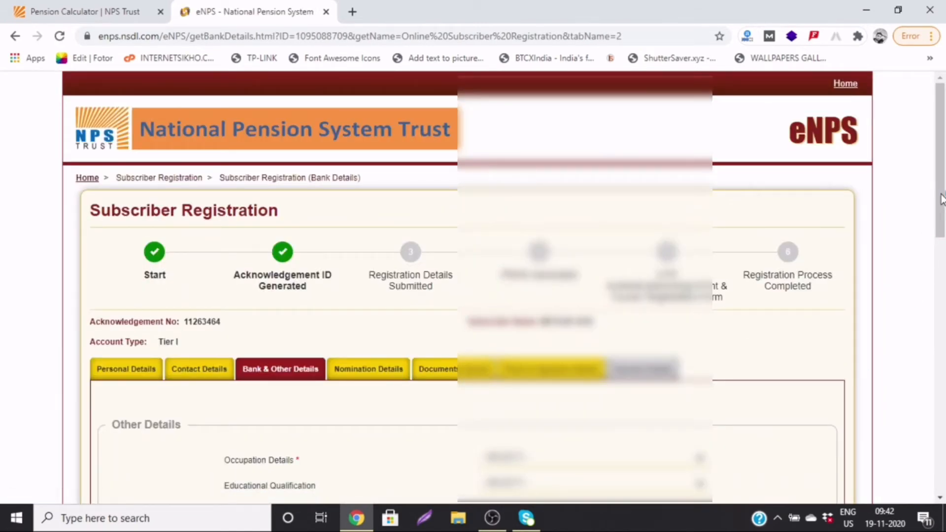
{"action": "left_click_drag", "start_coordinate": [941, 205], "coordinate": [943, 291]}
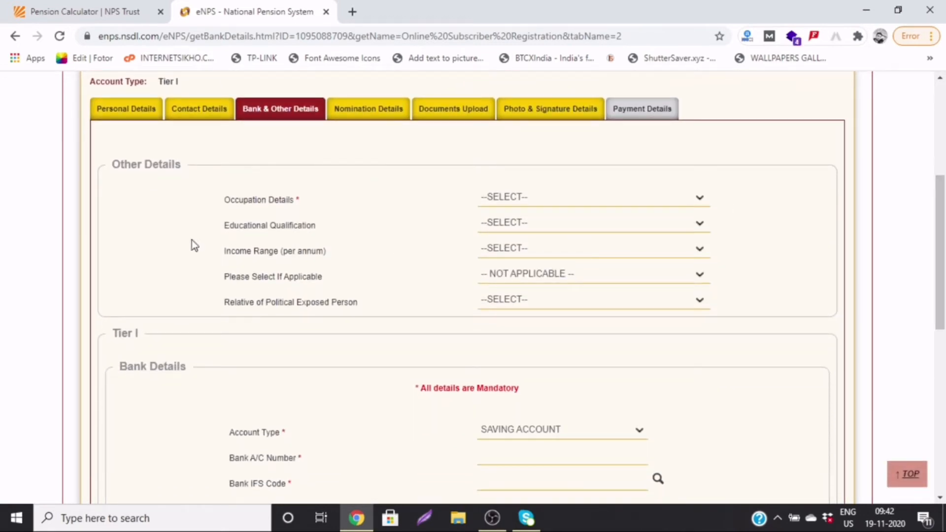
{"action": "left_click", "coordinate": [689, 203]}
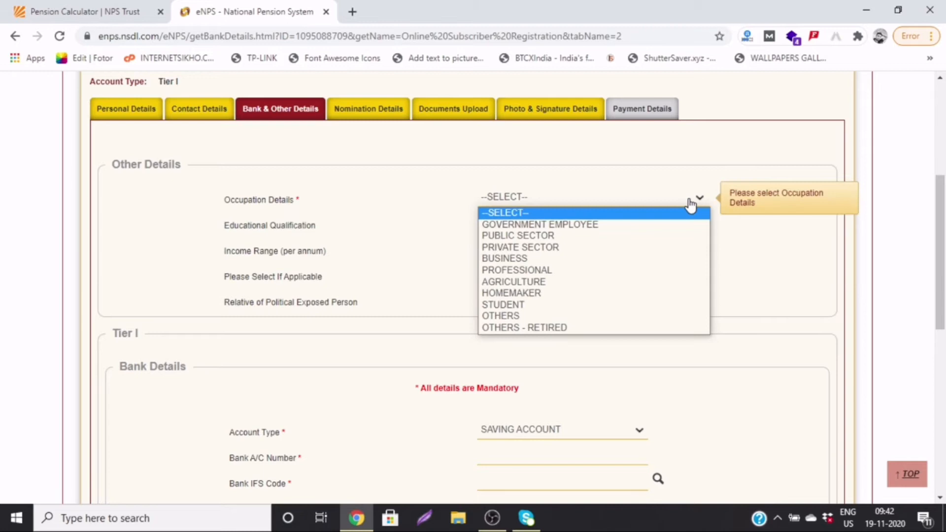
{"action": "left_click", "coordinate": [554, 317]}
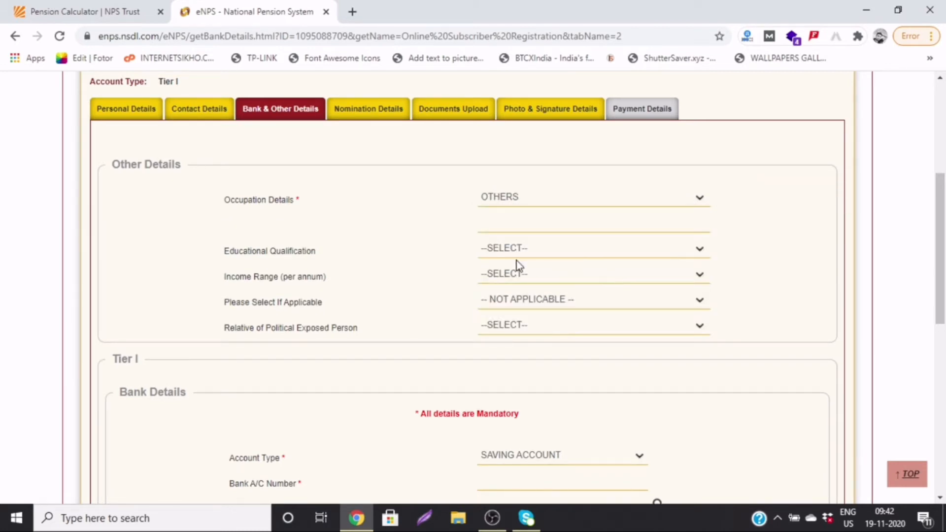
{"action": "left_click", "coordinate": [652, 257]}
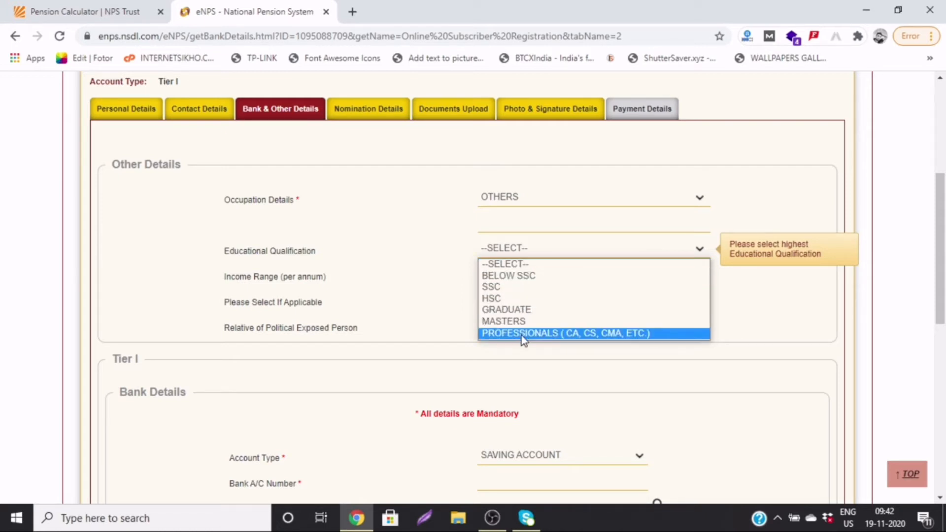
{"action": "left_click", "coordinate": [504, 300]}
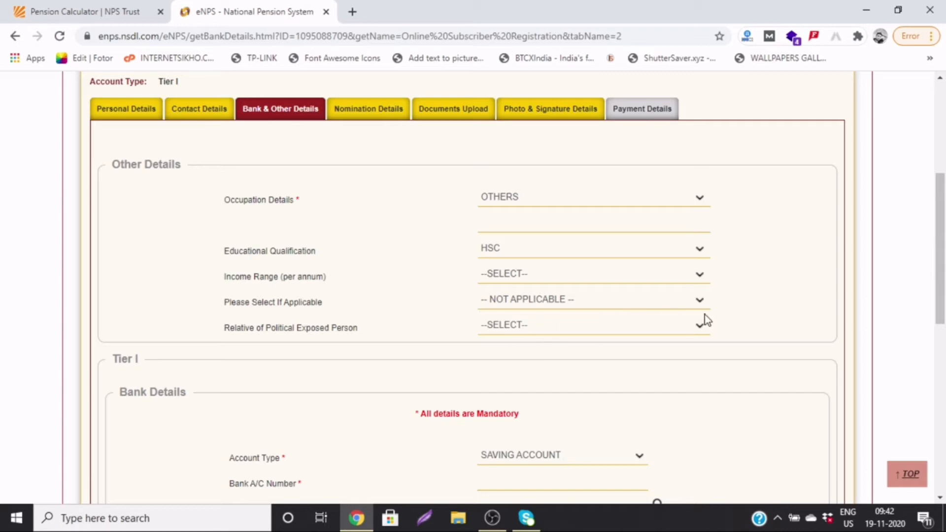
{"action": "left_click_drag", "start_coordinate": [940, 293], "coordinate": [941, 361]}
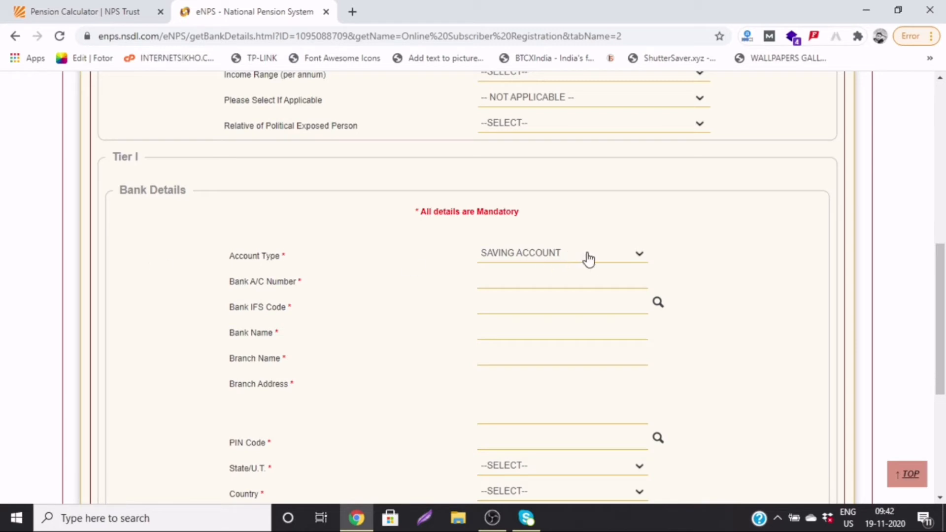
Step: Keep SAVING ACCOUNT, enter the account number and IFS code SBIN000012, and look up the bank
{"action": "left_click", "coordinate": [636, 255]}
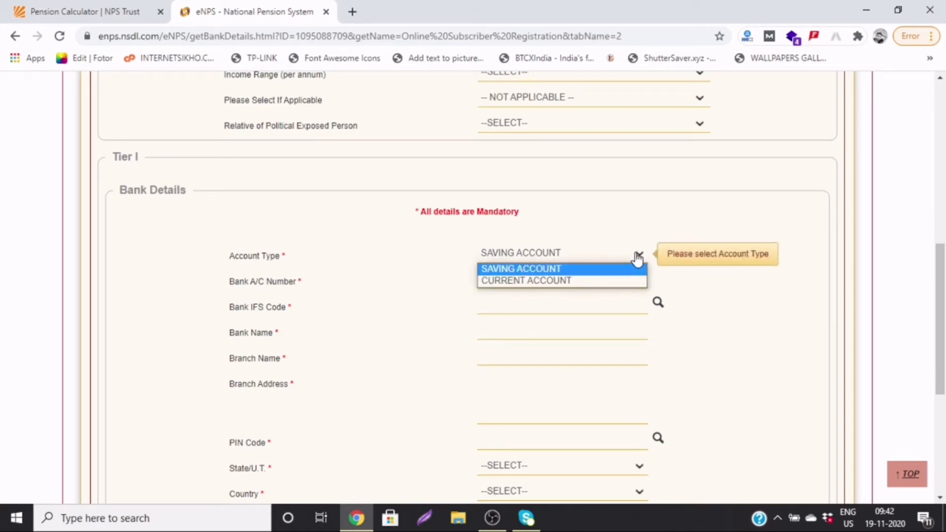
{"action": "left_click", "coordinate": [564, 270]}
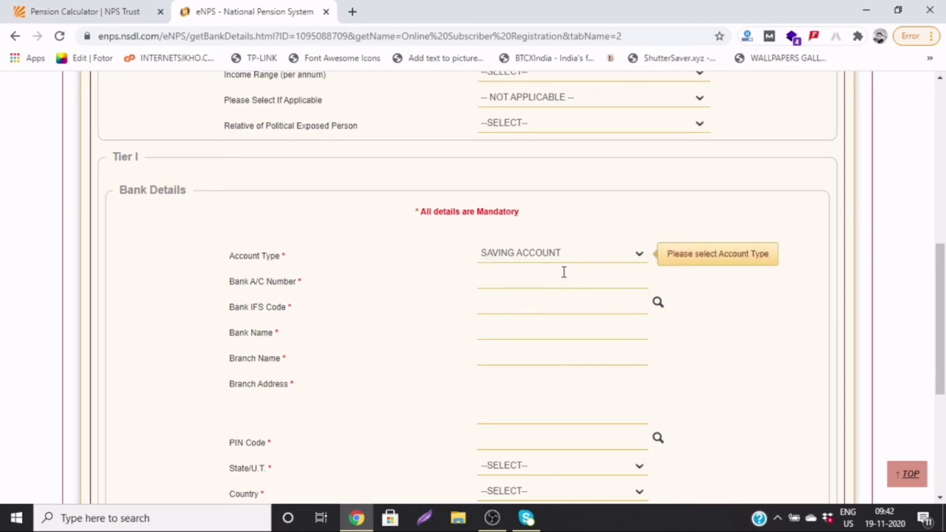
{"action": "left_click", "coordinate": [534, 280]}
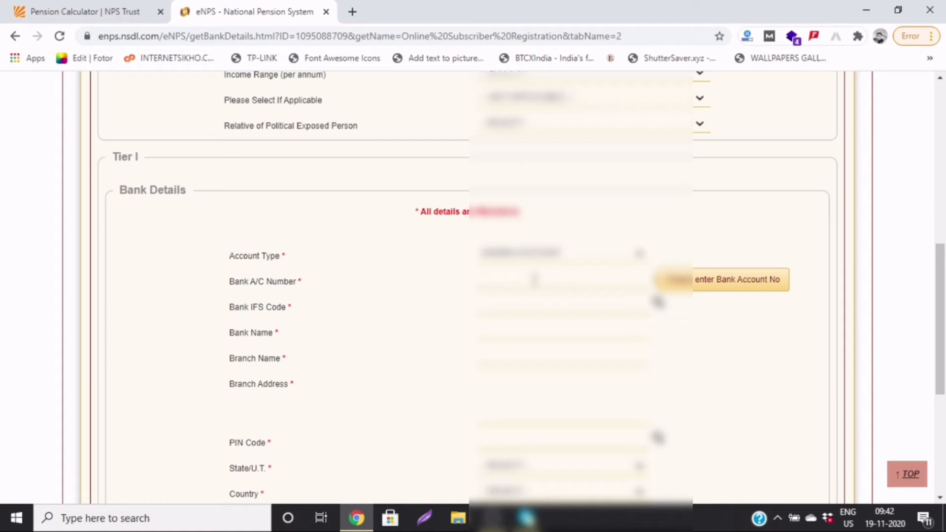
{"action": "type", "text": "00000000"}
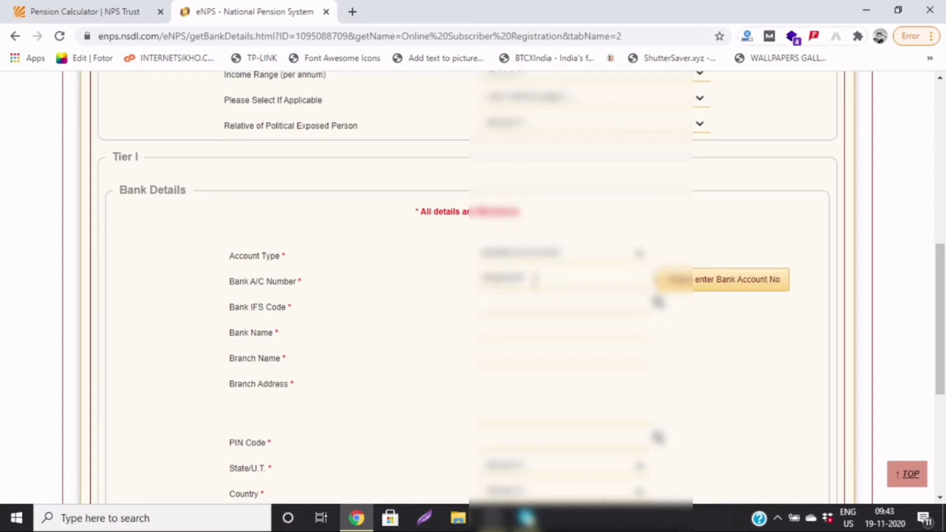
{"action": "type", "text": "00"}
{"action": "left_click", "coordinate": [517, 308]}
{"action": "type", "text": "S"}
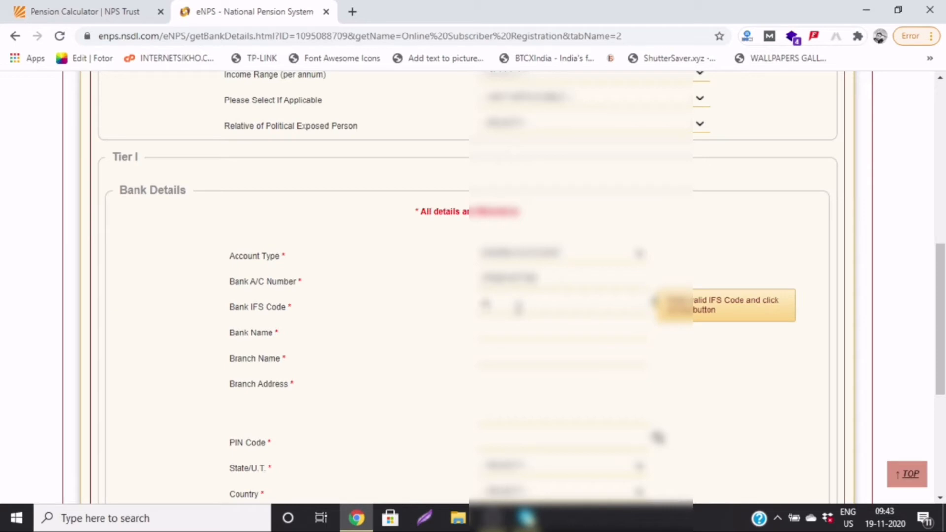
{"action": "type", "text": "BIN000012"}
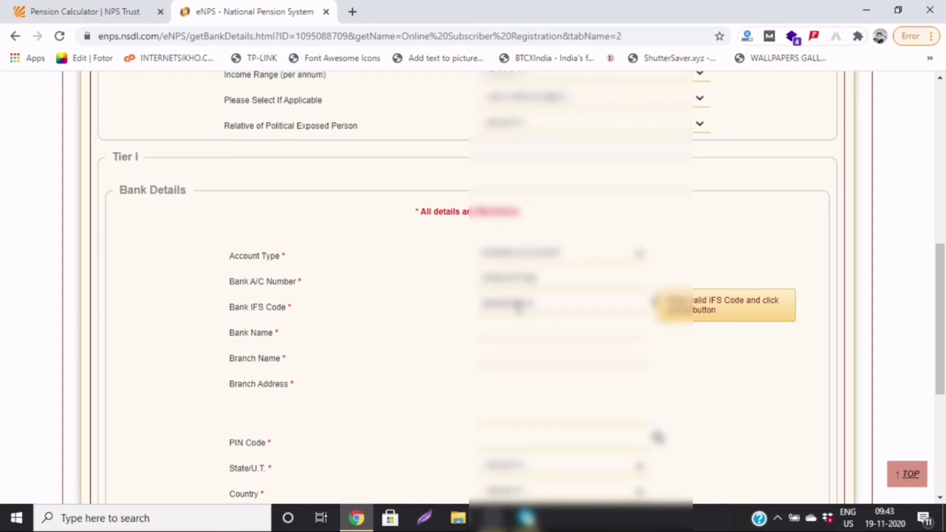
{"action": "left_click", "coordinate": [513, 341]}
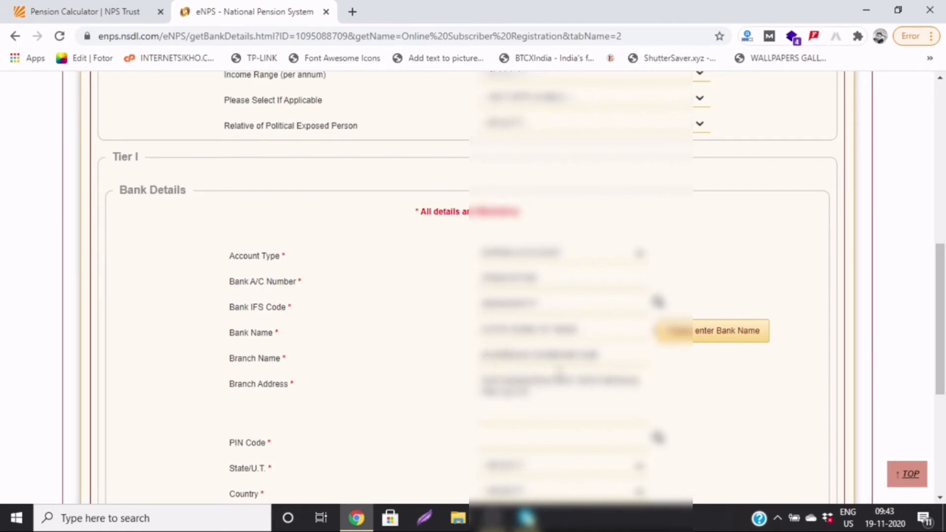
{"action": "left_click_drag", "start_coordinate": [942, 299], "coordinate": [942, 362]}
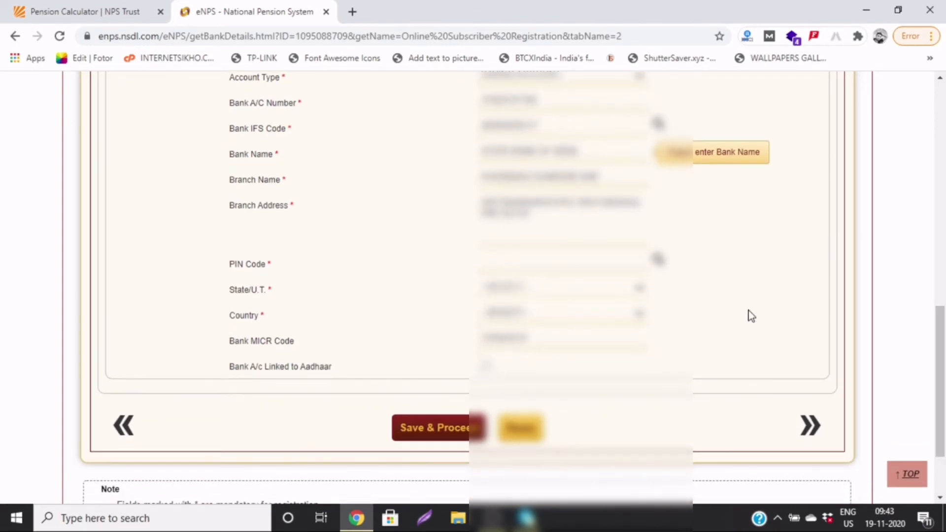
Step: Fill in the bank branch PIN code and state, tick Bank A/c Linked to Aadhaar, and save
{"action": "left_click", "coordinate": [496, 266]}
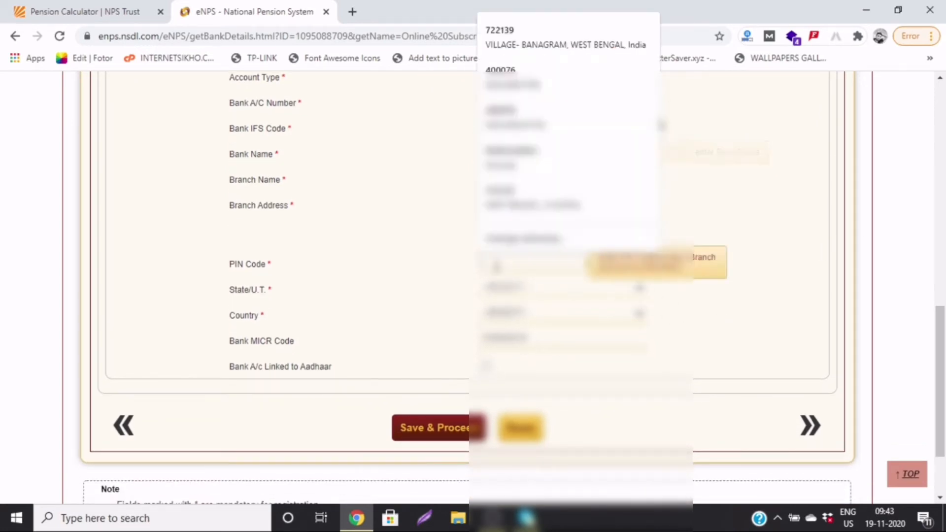
{"action": "type", "text": "7221"}
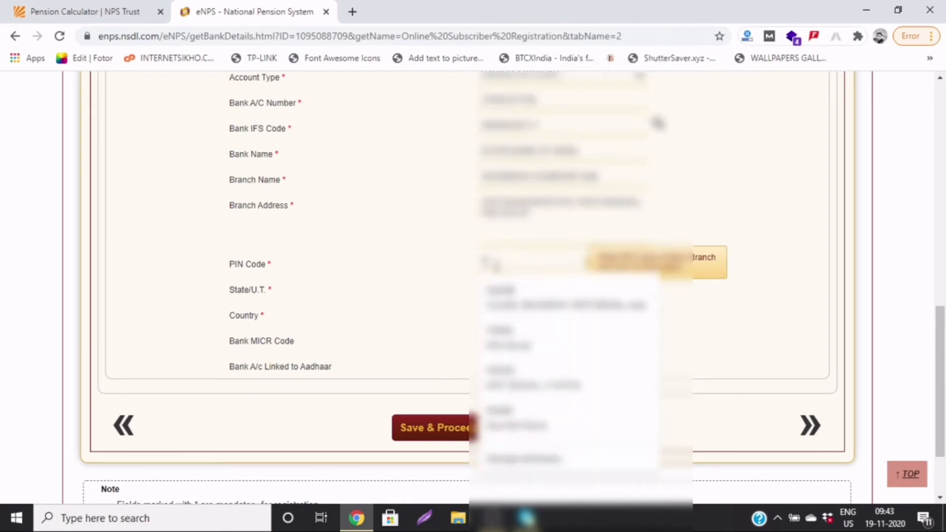
{"action": "type", "text": "33"}
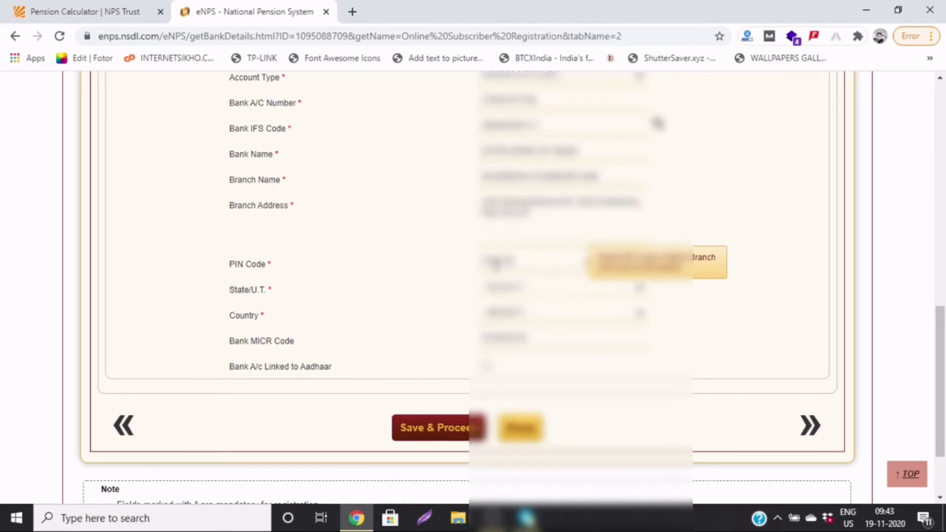
{"action": "left_click", "coordinate": [564, 293]}
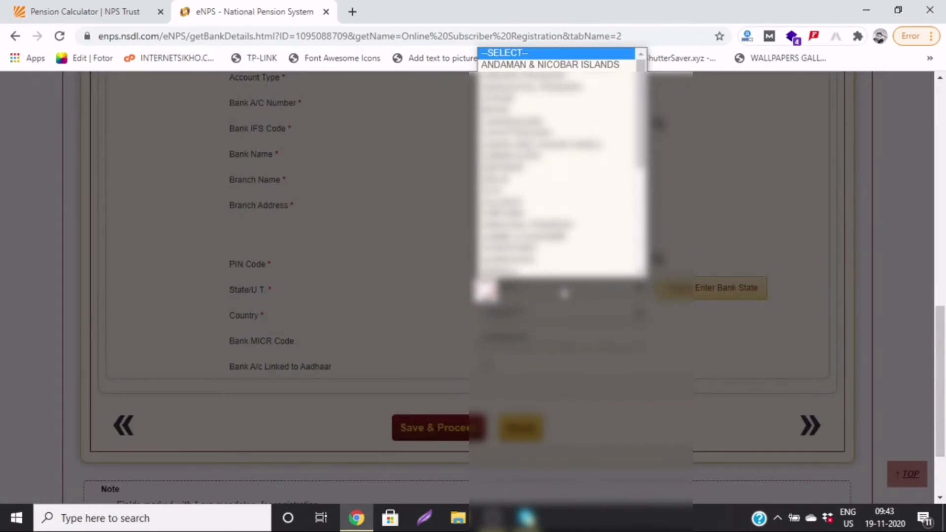
{"action": "left_click", "coordinate": [561, 287]}
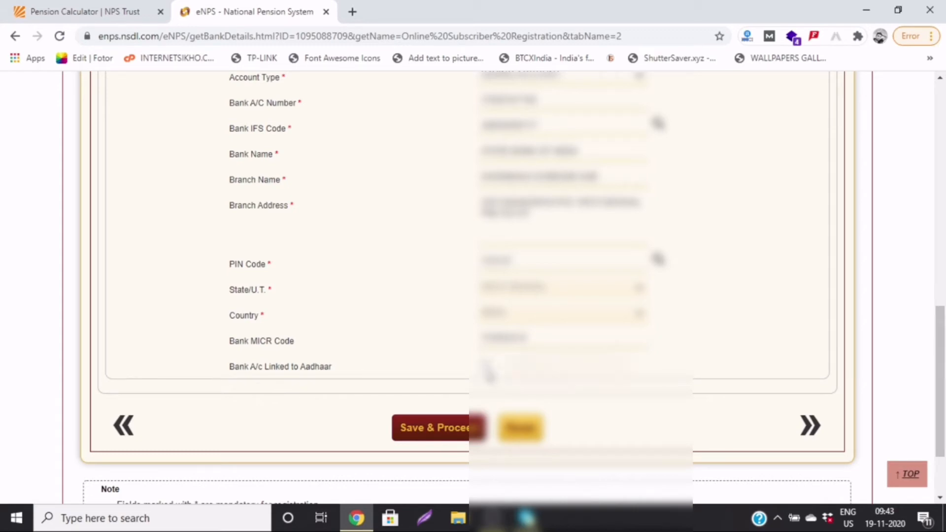
{"action": "left_click", "coordinate": [486, 366]}
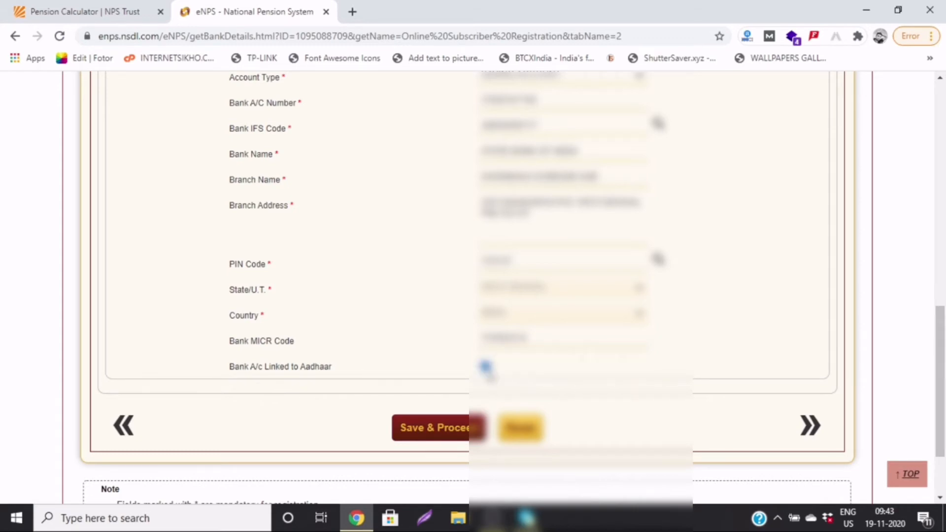
{"action": "left_click", "coordinate": [447, 428]}
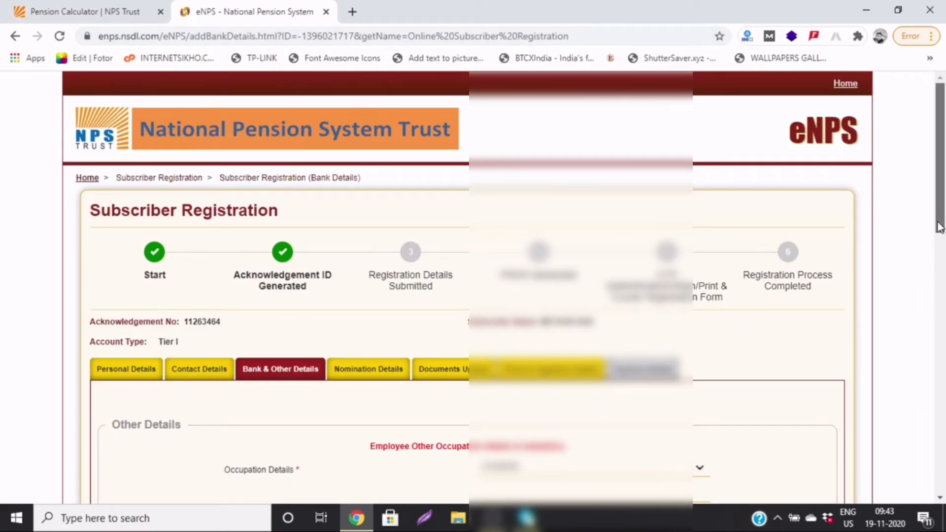
Step: Re-select the subscriber's occupation under Occupation Details and save the Bank & Other Details
{"action": "left_click_drag", "start_coordinate": [938, 227], "coordinate": [943, 291]}
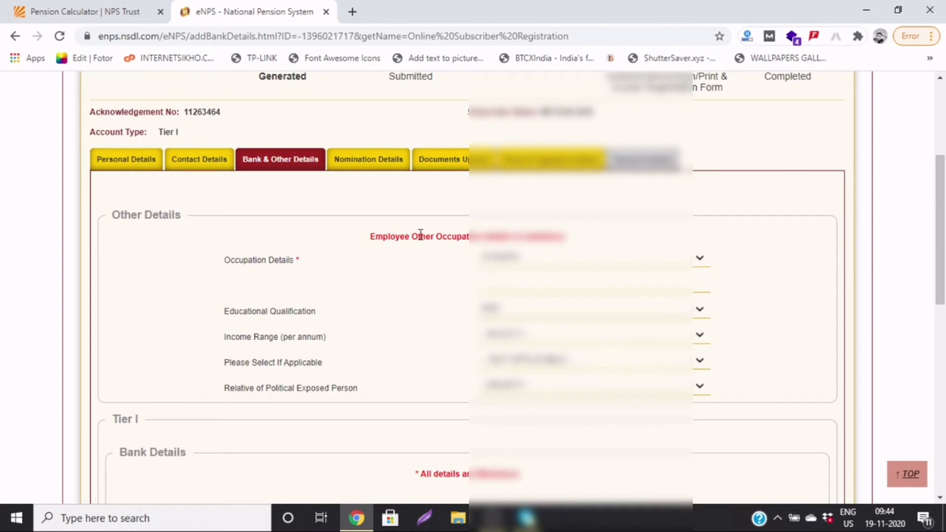
{"action": "left_click_drag", "start_coordinate": [418, 237], "coordinate": [370, 237]}
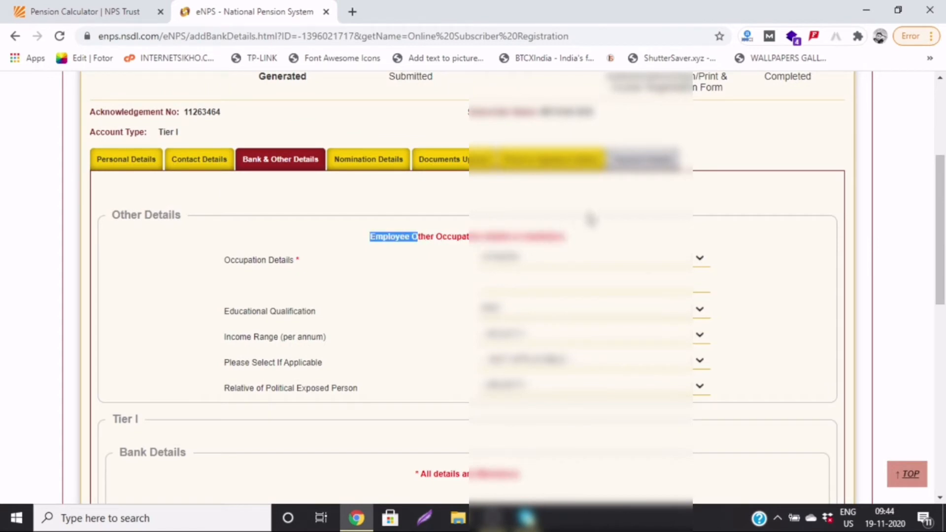
{"action": "left_click", "coordinate": [429, 239]}
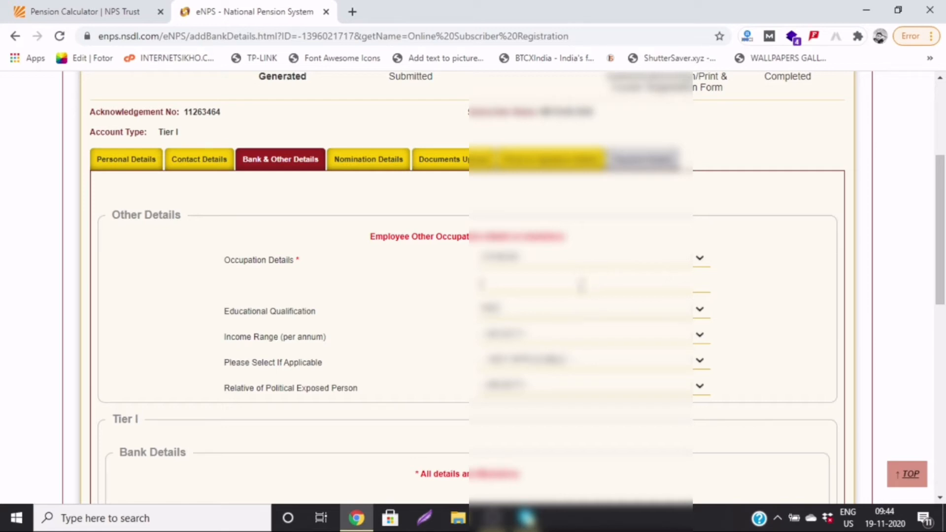
{"action": "left_click", "coordinate": [702, 266]}
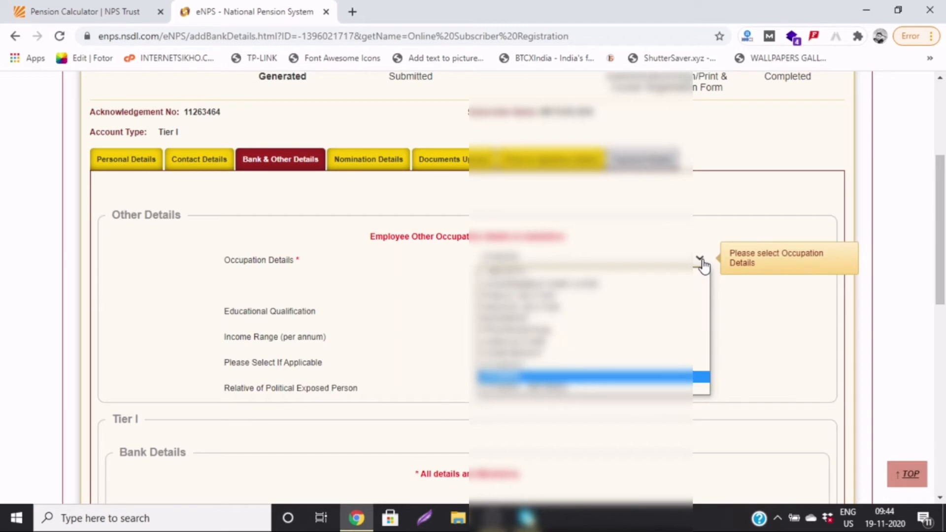
{"action": "left_click", "coordinate": [575, 303]}
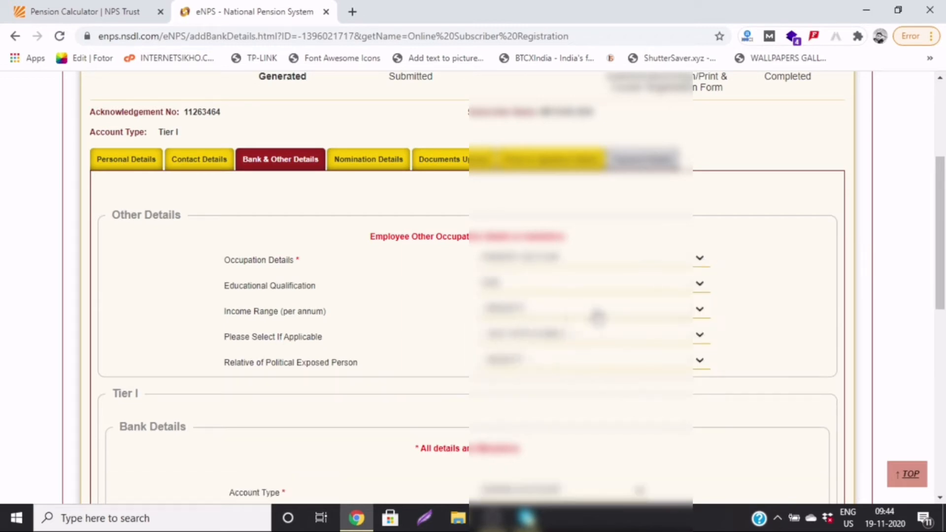
{"action": "left_click_drag", "start_coordinate": [937, 245], "coordinate": [943, 429]}
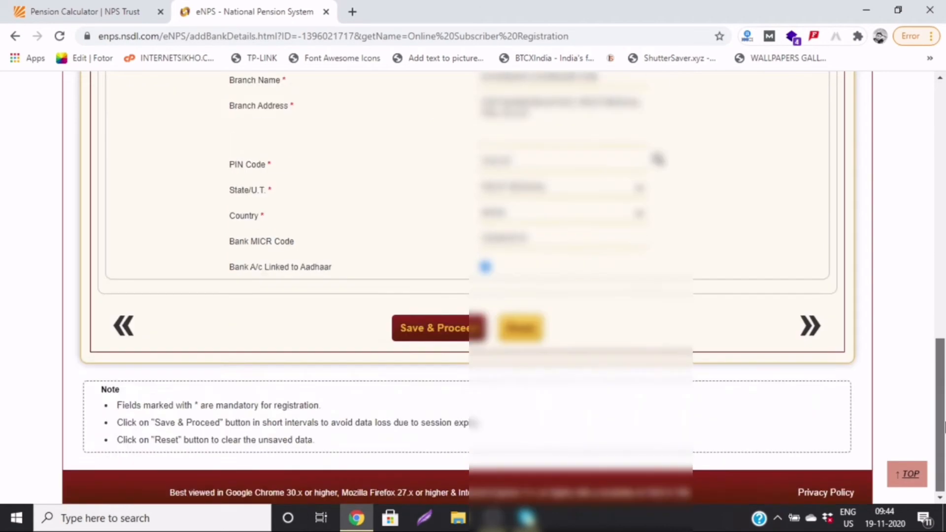
{"action": "left_click", "coordinate": [446, 330]}
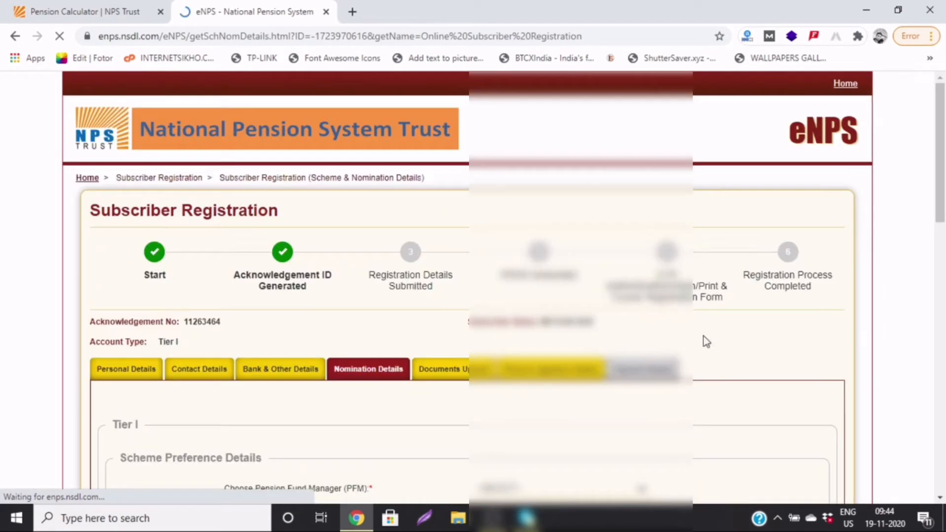
Step: Choose ICICI Prudential Pension Funds as the pension fund manager
{"action": "left_click_drag", "start_coordinate": [941, 213], "coordinate": [942, 297]}
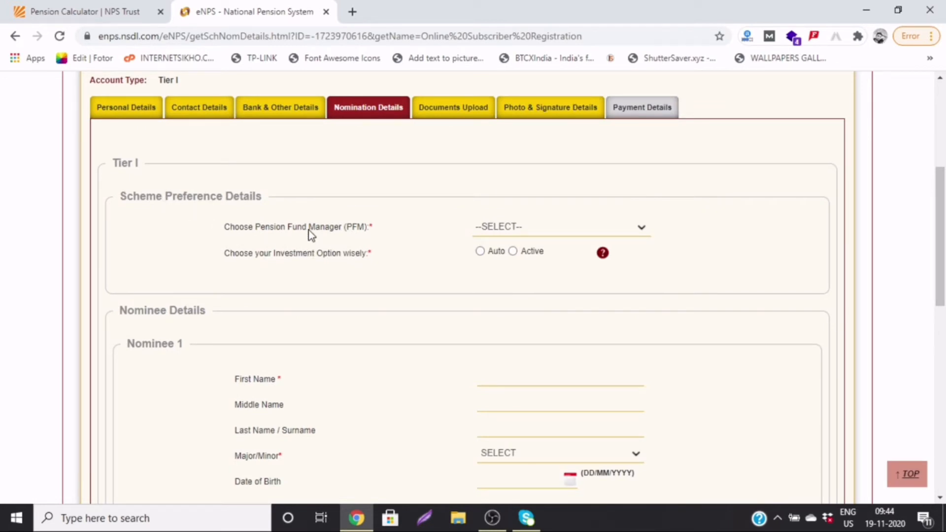
{"action": "left_click", "coordinate": [640, 233]}
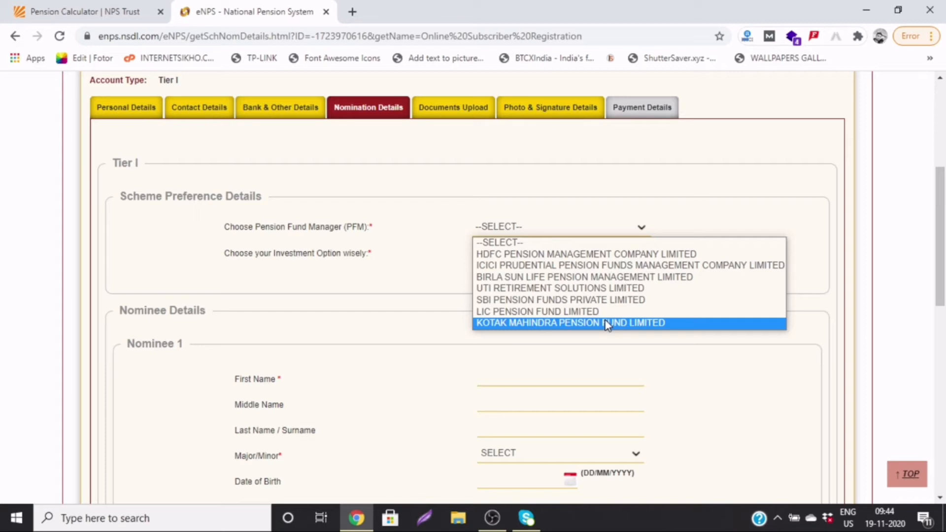
{"action": "left_click", "coordinate": [605, 265]}
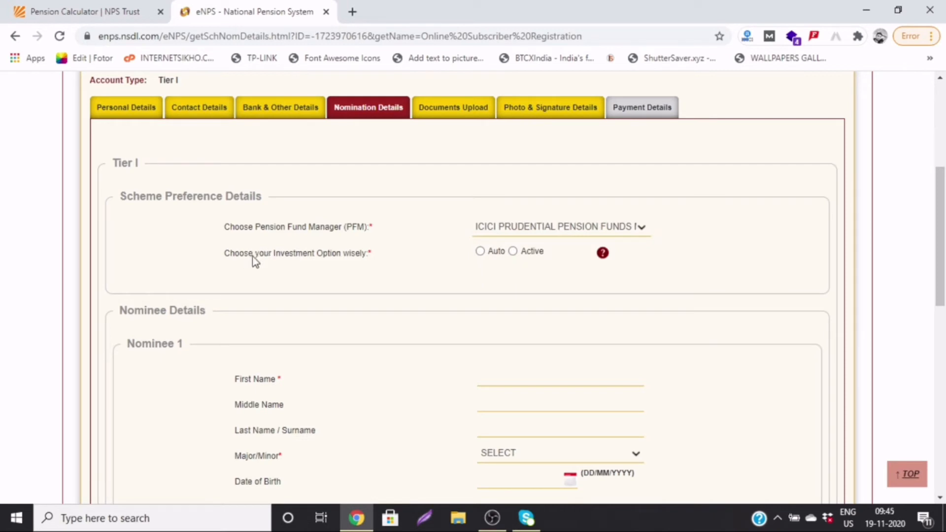
Step: Select the Auto investment option with the Moderate profile, giving a 50/30/20 scheme split
{"action": "left_click_drag", "start_coordinate": [267, 253], "coordinate": [347, 259]}
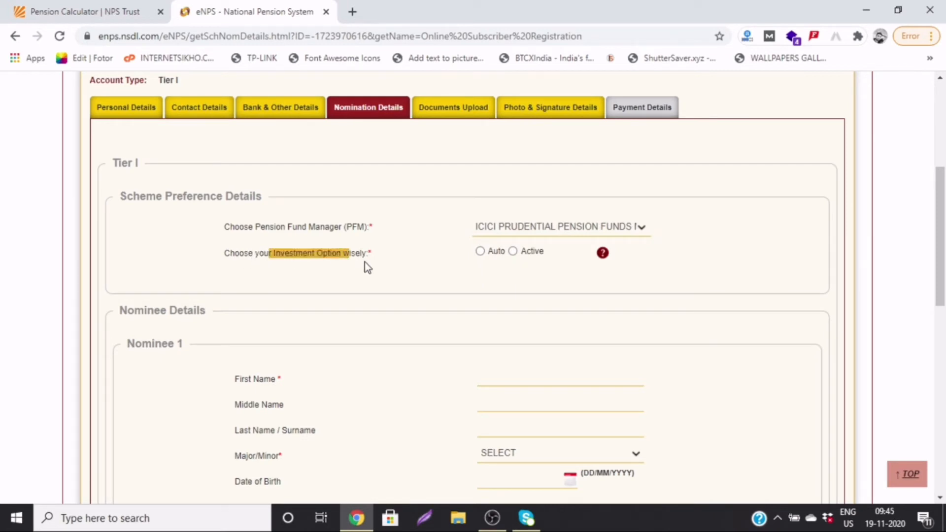
{"action": "left_click", "coordinate": [365, 262]}
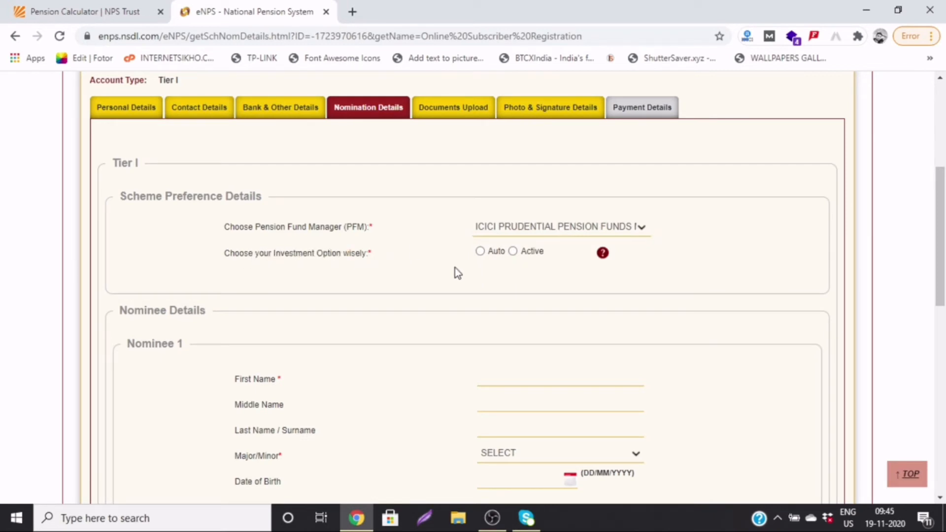
{"action": "left_click", "coordinate": [479, 251]}
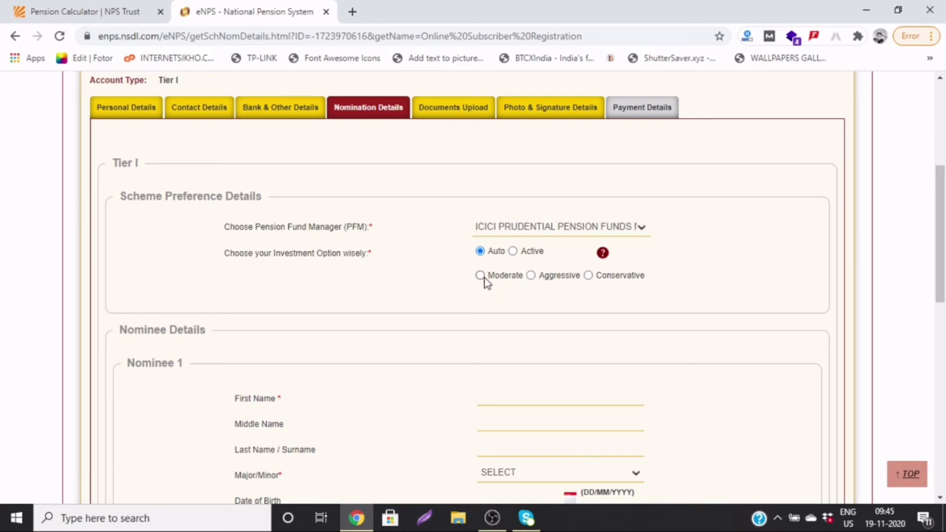
{"action": "left_click", "coordinate": [479, 276]}
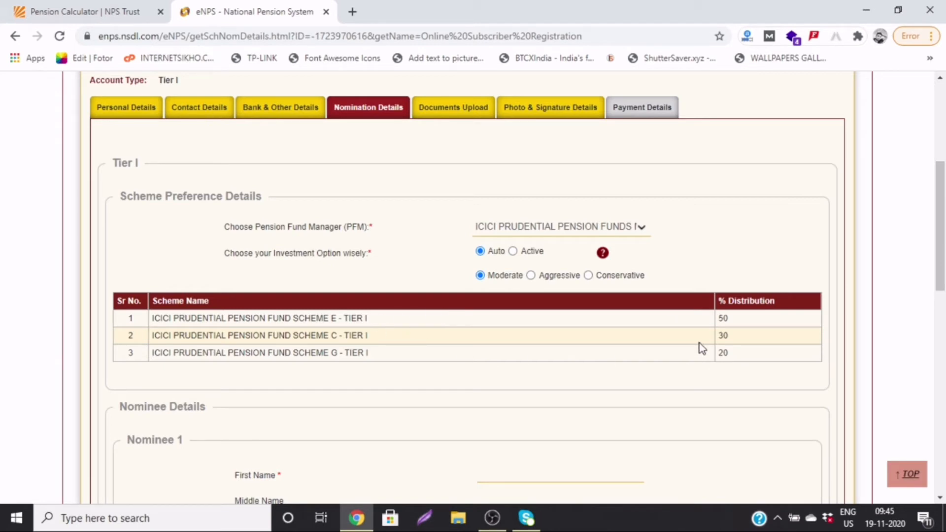
{"action": "left_click_drag", "start_coordinate": [718, 337], "coordinate": [722, 338]}
{"action": "left_click", "coordinate": [723, 355]}
Step: Switch to Active investment with 75% in Scheme E and 25% in Scheme G
{"action": "left_click", "coordinate": [513, 251]}
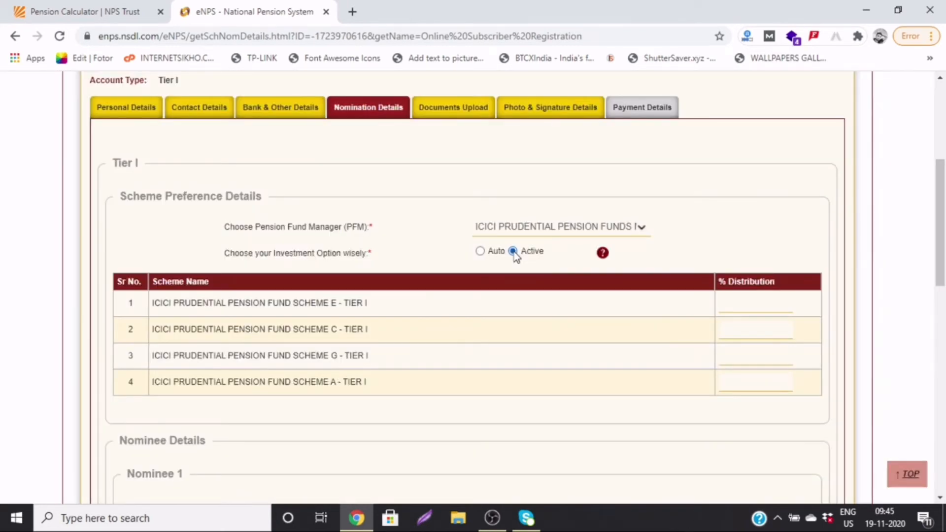
{"action": "left_click", "coordinate": [757, 301]}
{"action": "type", "text": "75"}
{"action": "left_click", "coordinate": [728, 353]}
{"action": "type", "text": "25"}
{"action": "left_click_drag", "start_coordinate": [940, 226], "coordinate": [943, 268]}
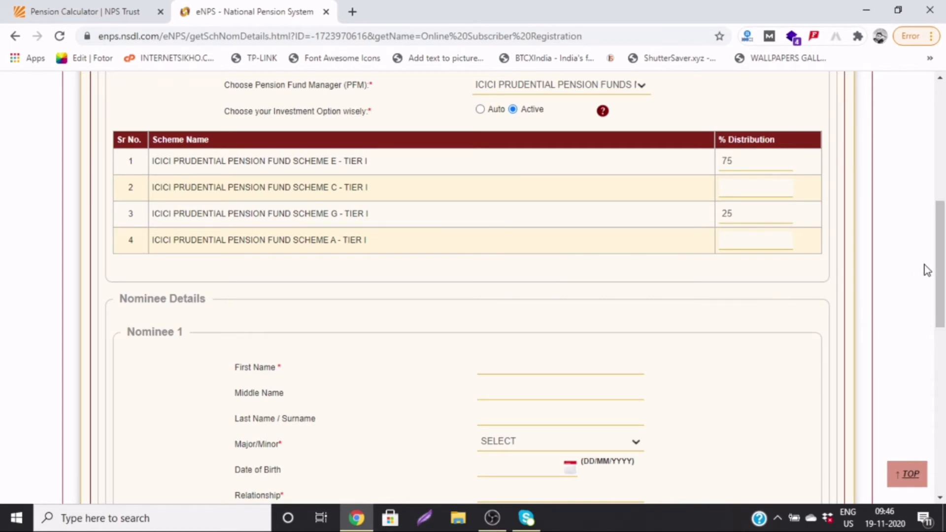
{"action": "left_click_drag", "start_coordinate": [942, 269], "coordinate": [943, 301]}
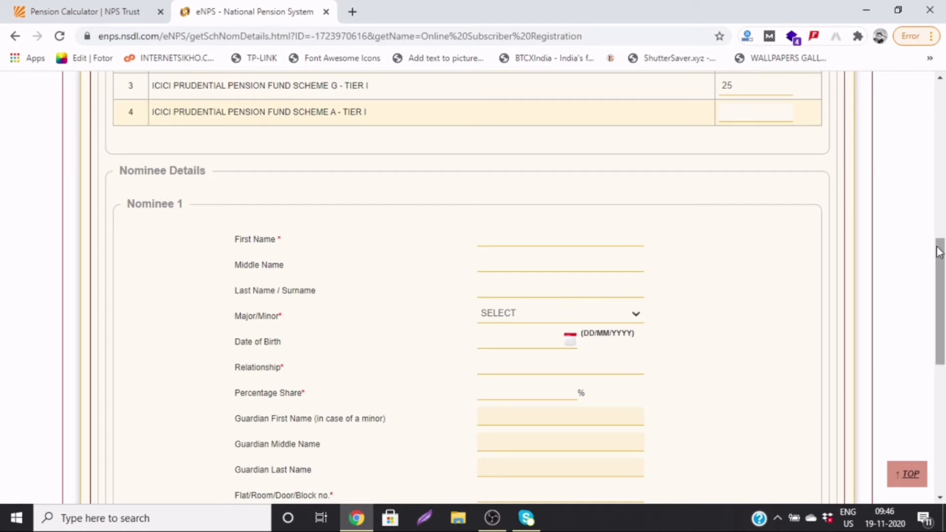
Step: Enter Nominee 1's first and last name and mark the nominee as a minor
{"action": "left_click_drag", "start_coordinate": [941, 247], "coordinate": [940, 280]}
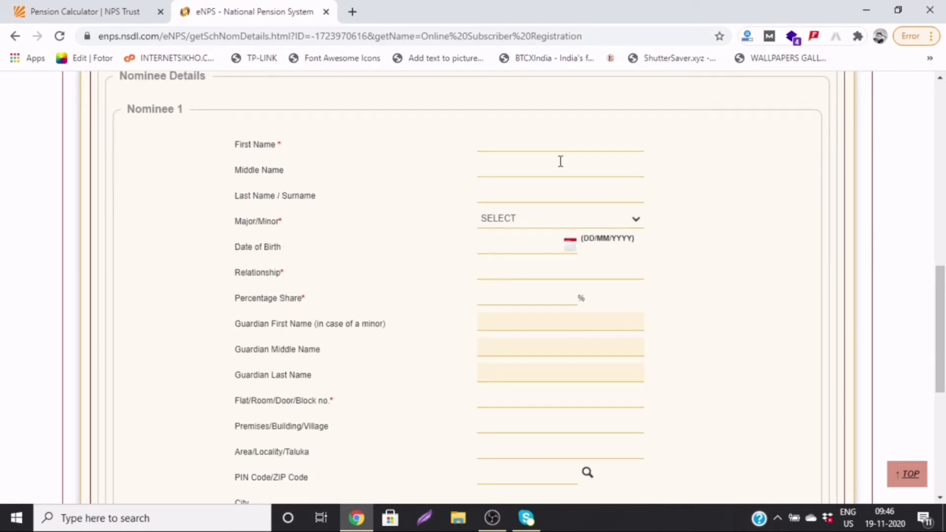
{"action": "left_click", "coordinate": [557, 143]}
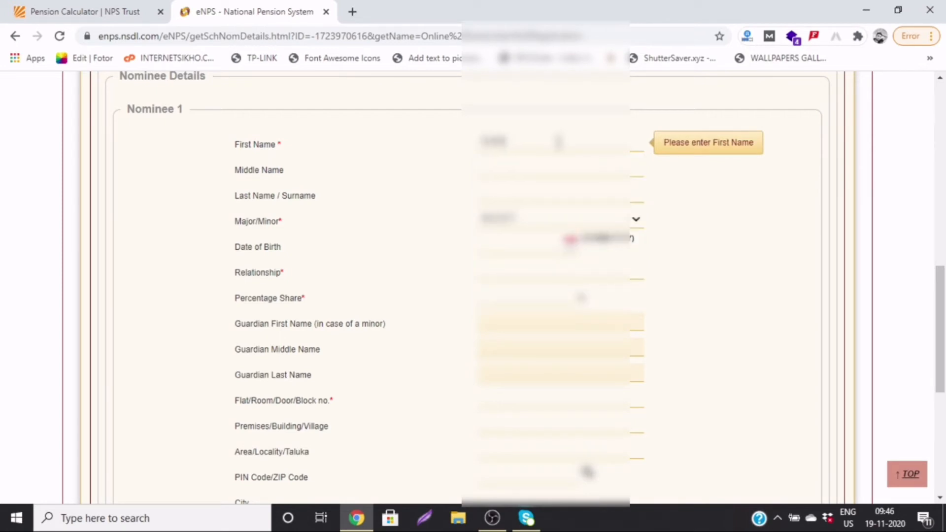
{"action": "left_click", "coordinate": [513, 194]}
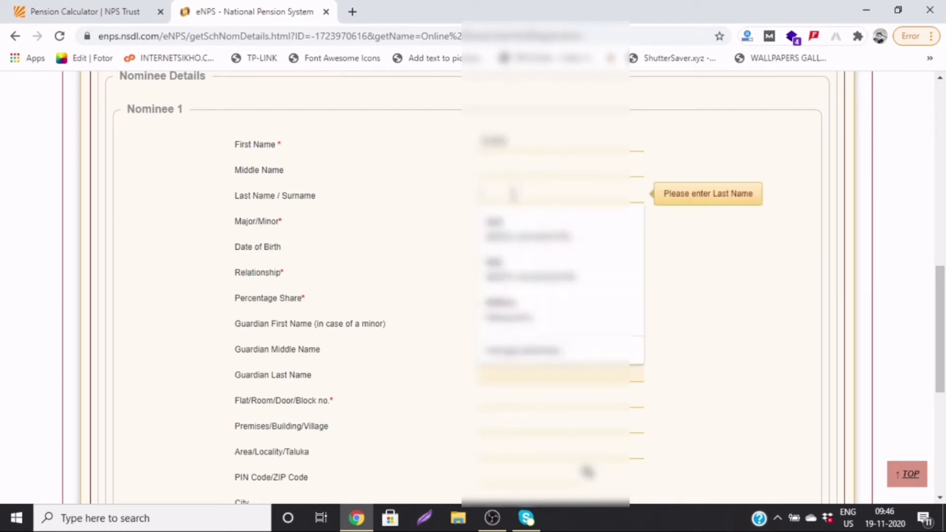
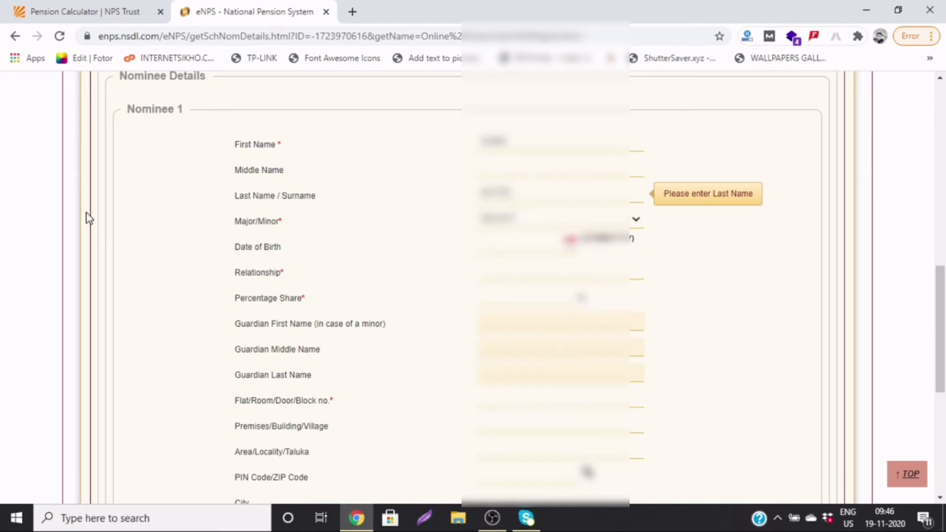
{"action": "left_click", "coordinate": [634, 220]}
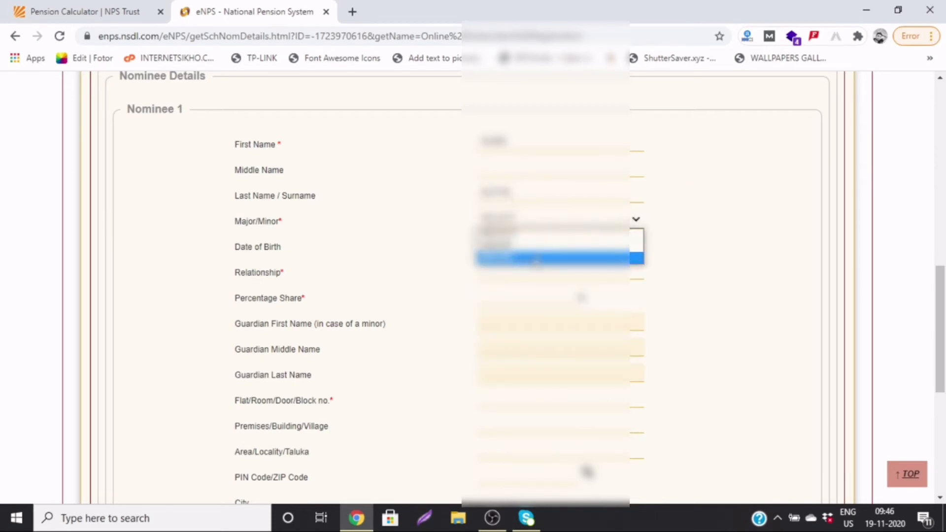
{"action": "left_click", "coordinate": [532, 259]}
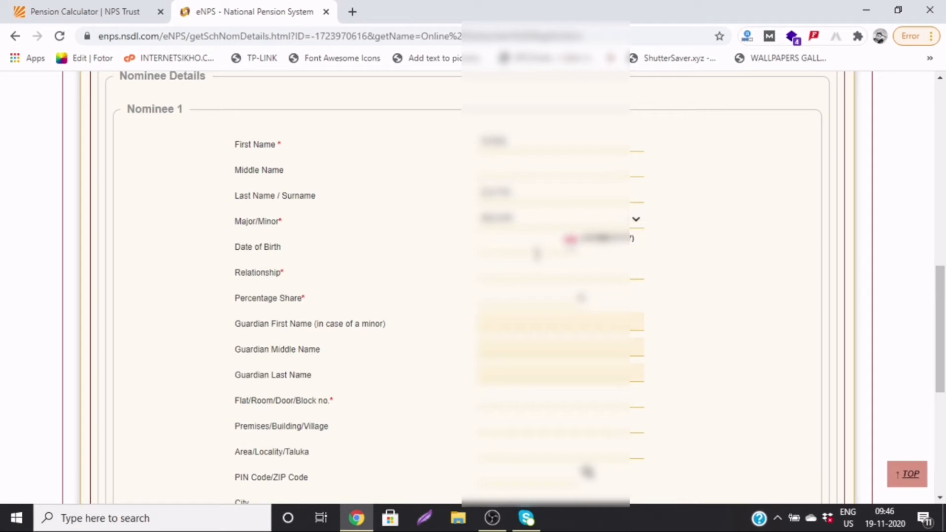
Step: Pick the nominee's date of birth from the calendar
{"action": "left_click", "coordinate": [539, 251]}
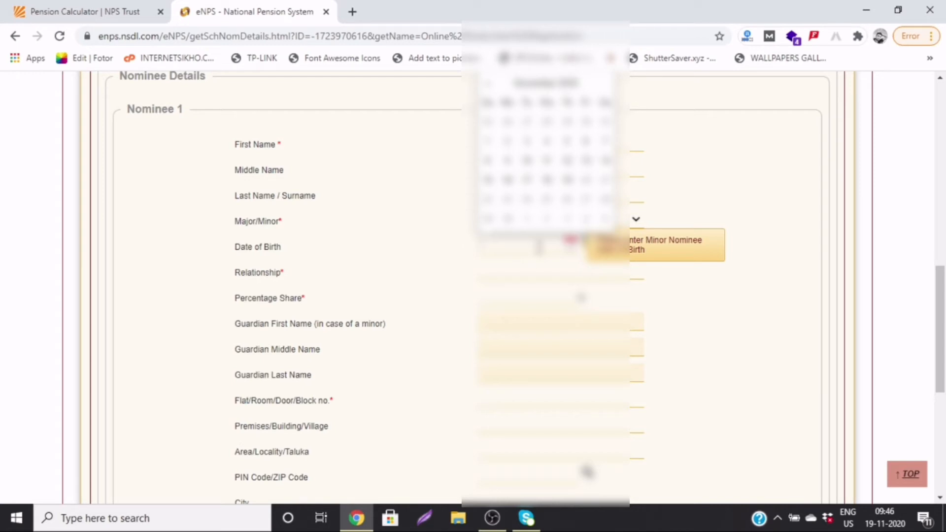
{"action": "left_click", "coordinate": [569, 89]}
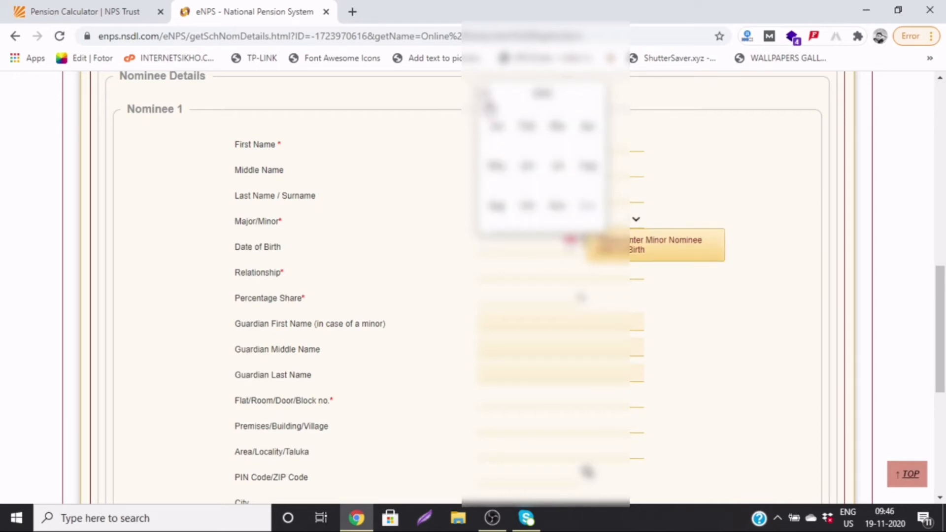
{"action": "left_click", "coordinate": [487, 100]}
{"action": "left_click", "coordinate": [486, 98]}
{"action": "left_click", "coordinate": [486, 98]}
{"action": "left_click", "coordinate": [486, 98]}
{"action": "left_click", "coordinate": [486, 98]}
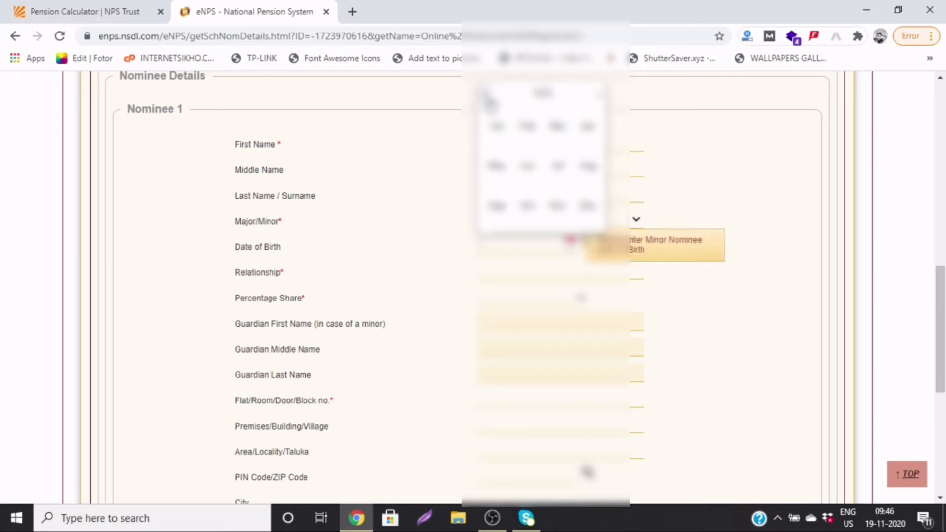
{"action": "left_click", "coordinate": [597, 99]}
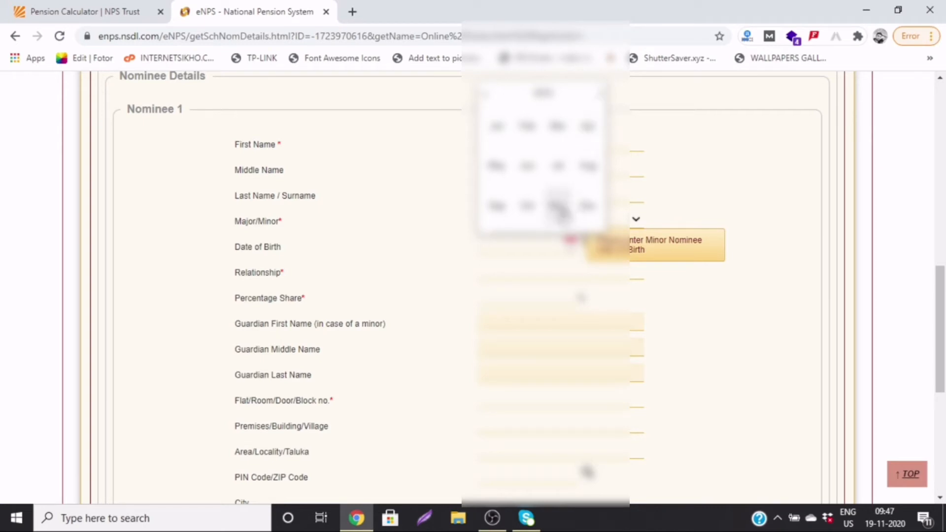
{"action": "left_click", "coordinate": [561, 203]}
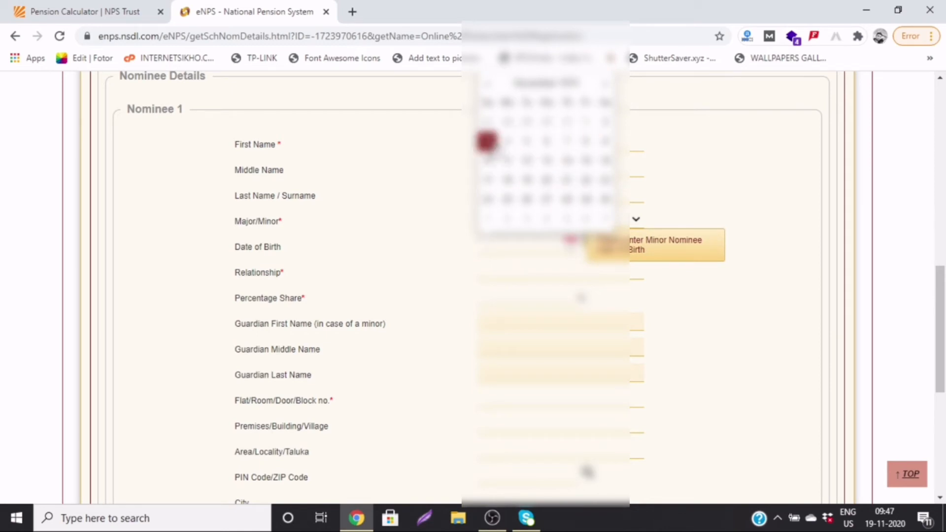
{"action": "left_click", "coordinate": [487, 142]}
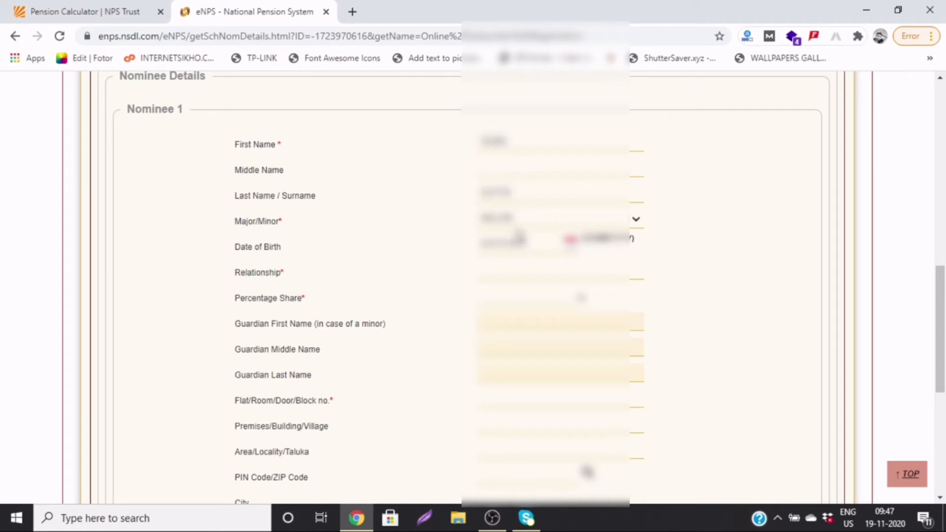
Step: Set the nominee's relationship to SISTER with a 100% percentage share
{"action": "left_click", "coordinate": [508, 271]}
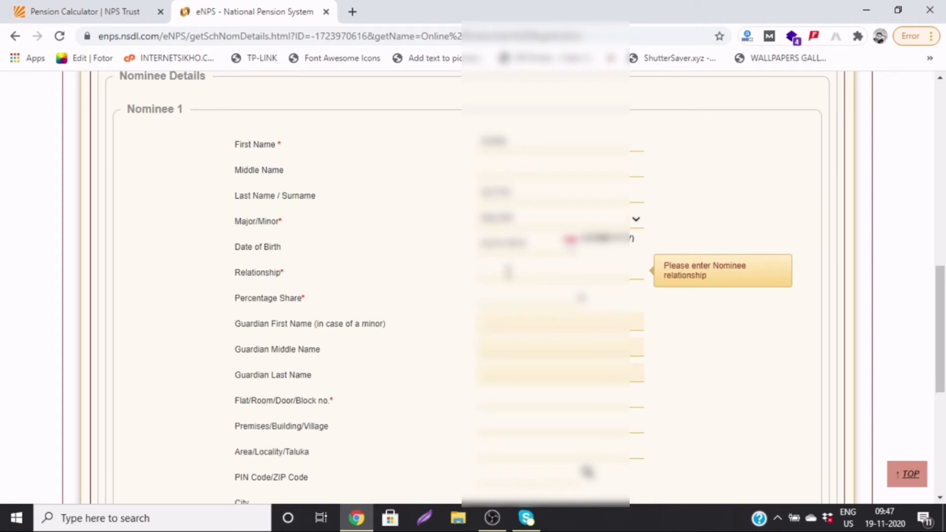
{"action": "type", "text": "SISTER"}
{"action": "left_click_drag", "start_coordinate": [940, 274], "coordinate": [942, 299]}
{"action": "left_click", "coordinate": [528, 220]}
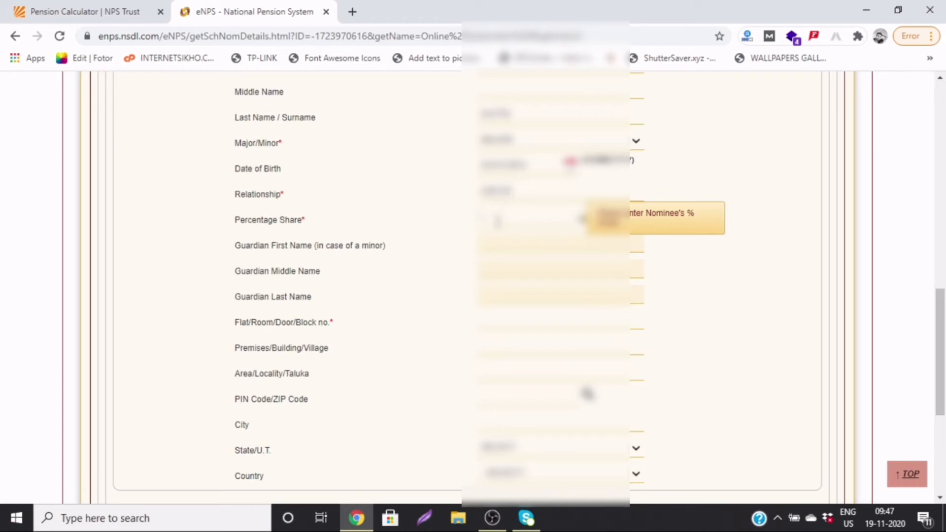
{"action": "type", "text": "100"}
{"action": "left_click_drag", "start_coordinate": [942, 336], "coordinate": [943, 373]}
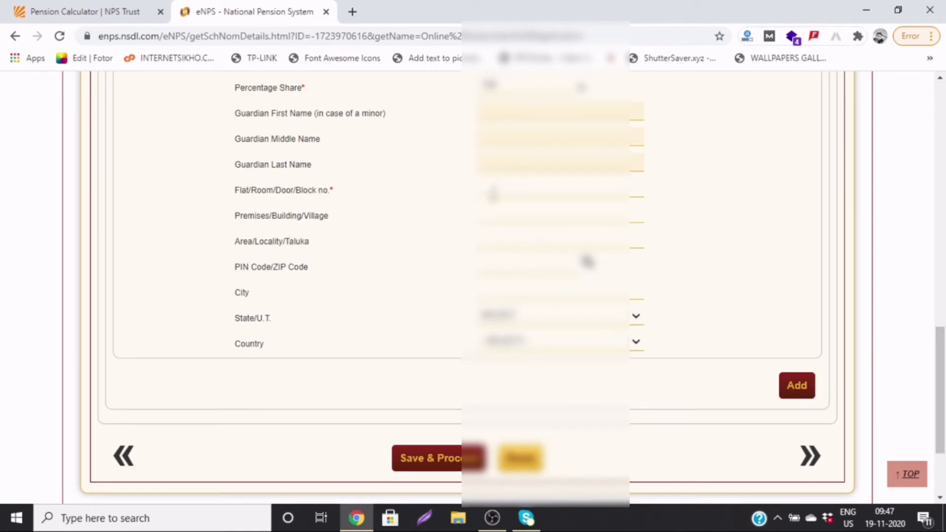
Step: Enter the nominee's flat, building and PIN code so city and state auto-fill, then save
{"action": "left_click", "coordinate": [492, 194]}
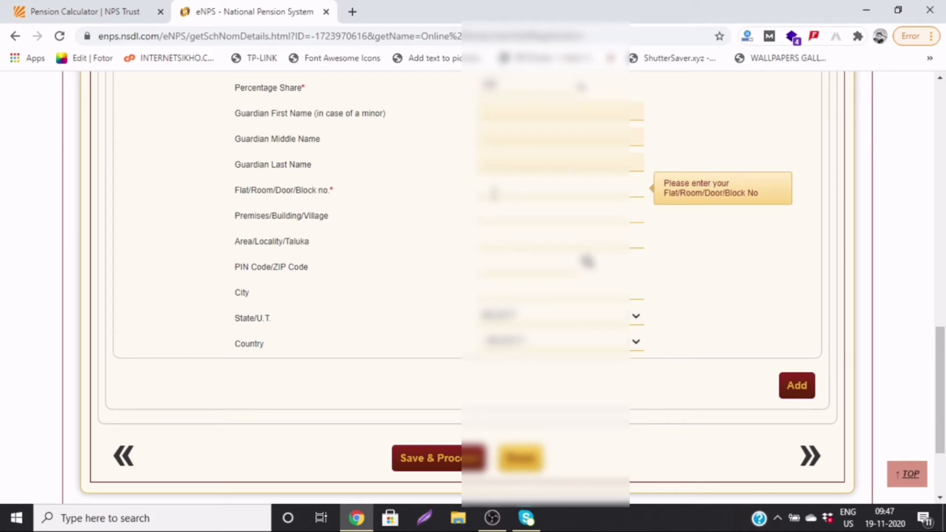
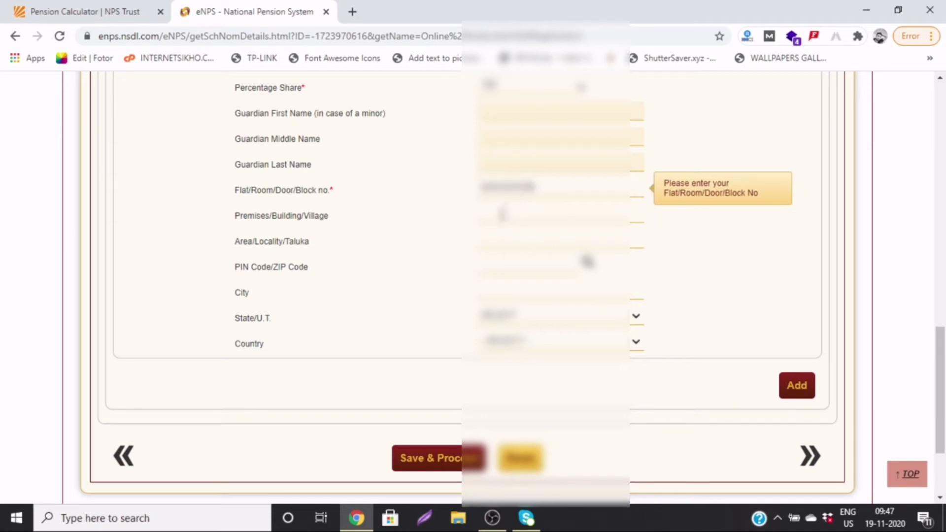
{"action": "left_click", "coordinate": [511, 215]}
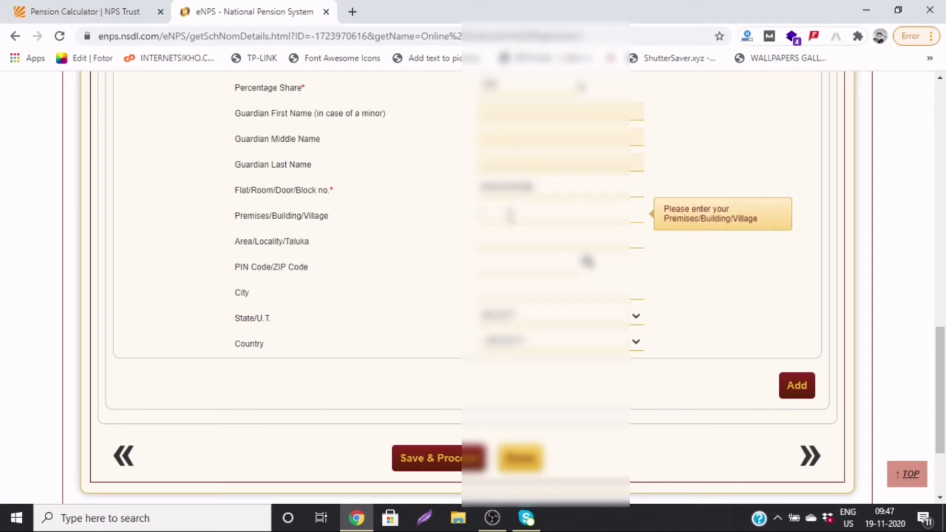
{"action": "type", "text": "shanti nagar"}
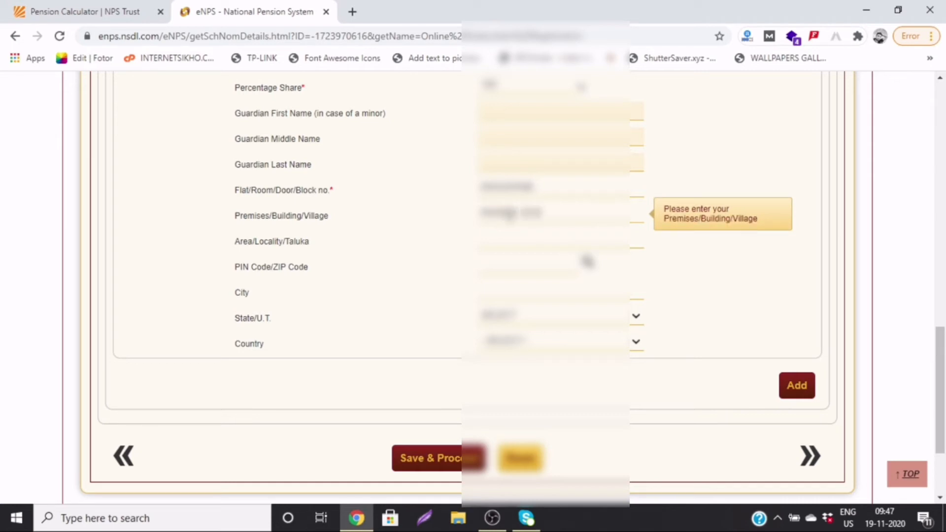
{"action": "type", "text": "a"}
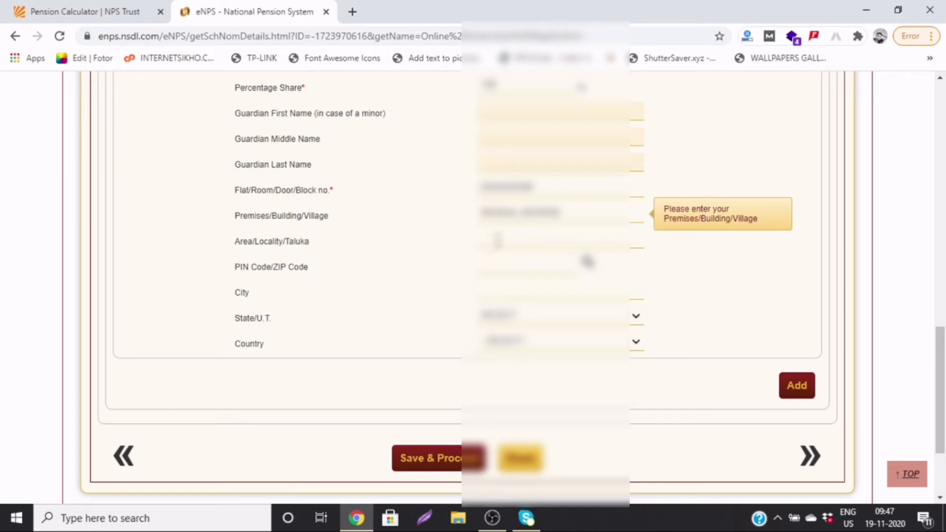
{"action": "left_click", "coordinate": [503, 271]}
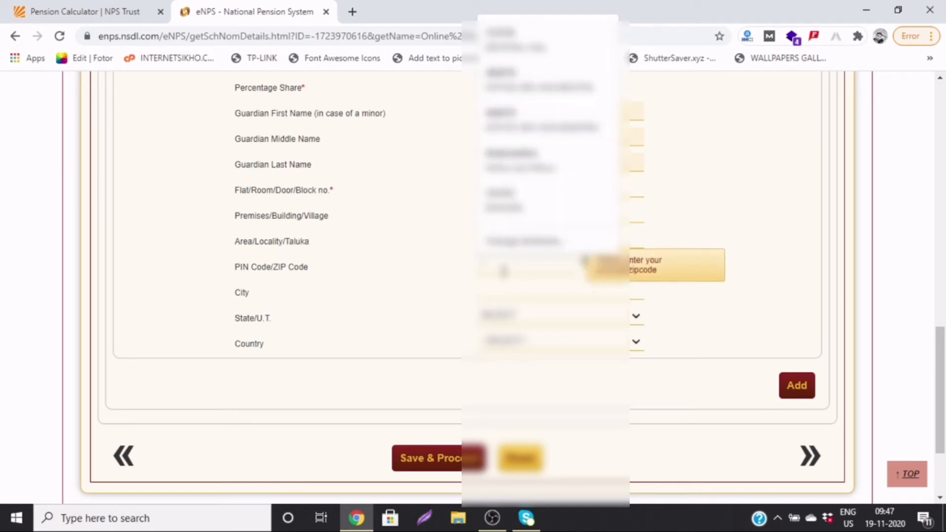
{"action": "type", "text": "1250"}
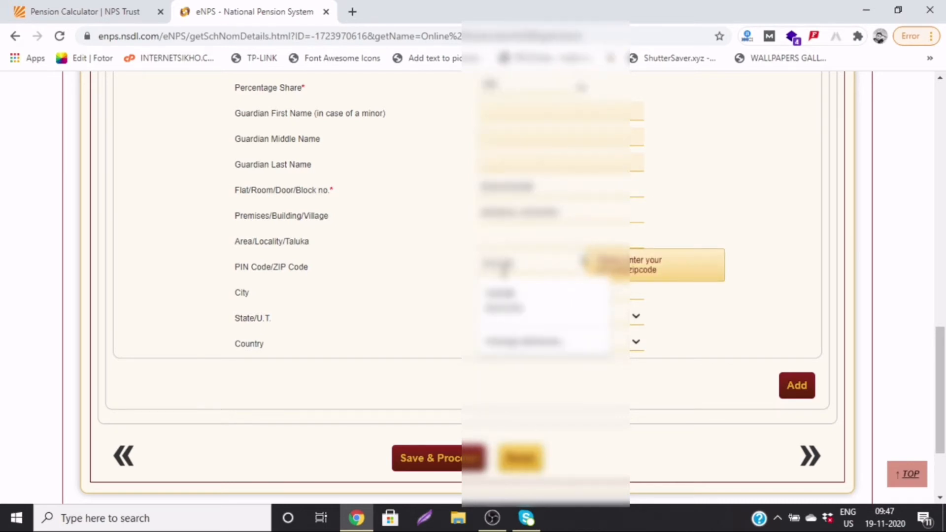
{"action": "left_click", "coordinate": [417, 269]}
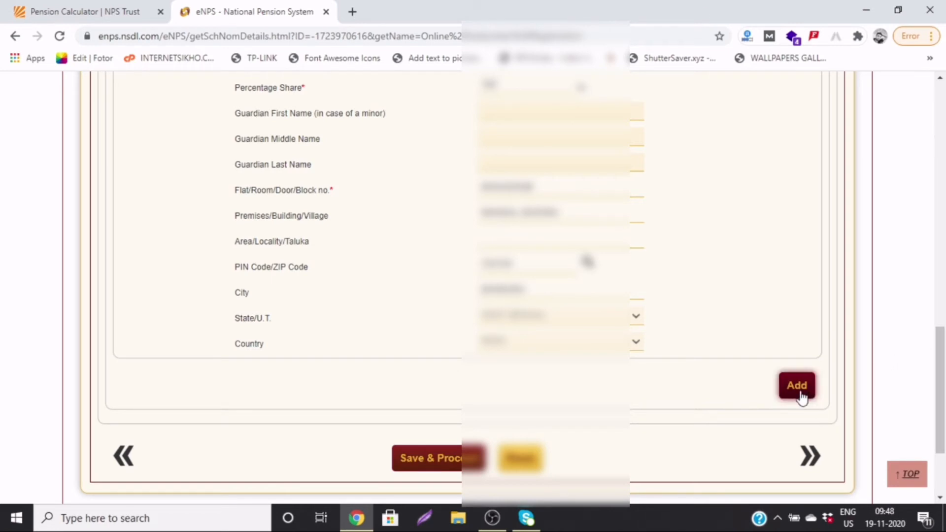
{"action": "left_click_drag", "start_coordinate": [941, 383], "coordinate": [944, 413]}
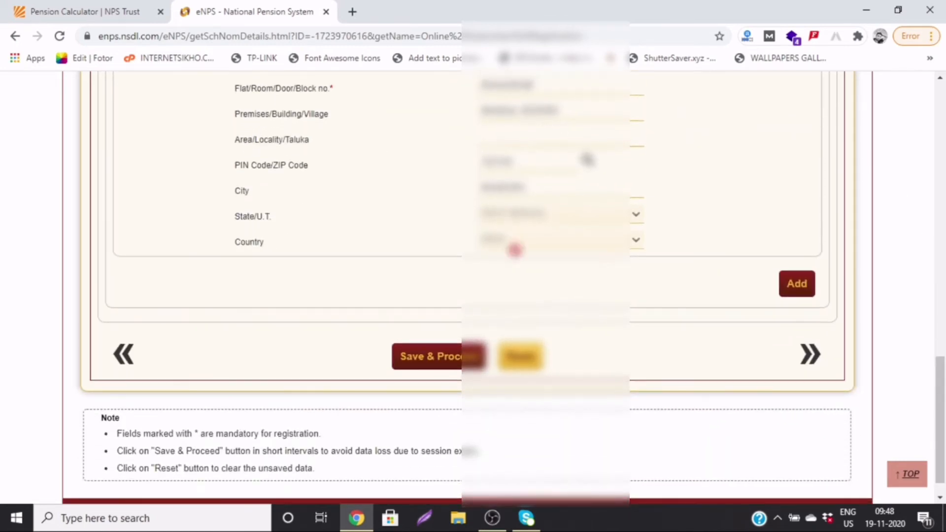
{"action": "left_click", "coordinate": [438, 364]}
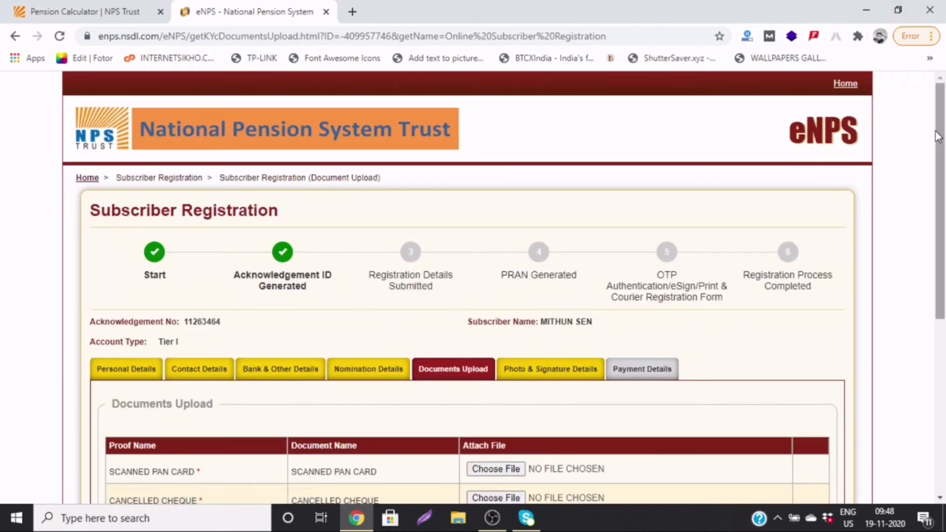
Step: Bring up the file picker for the Scanned PAN Card row, showing Downloads
{"action": "left_click_drag", "start_coordinate": [940, 137], "coordinate": [941, 254]}
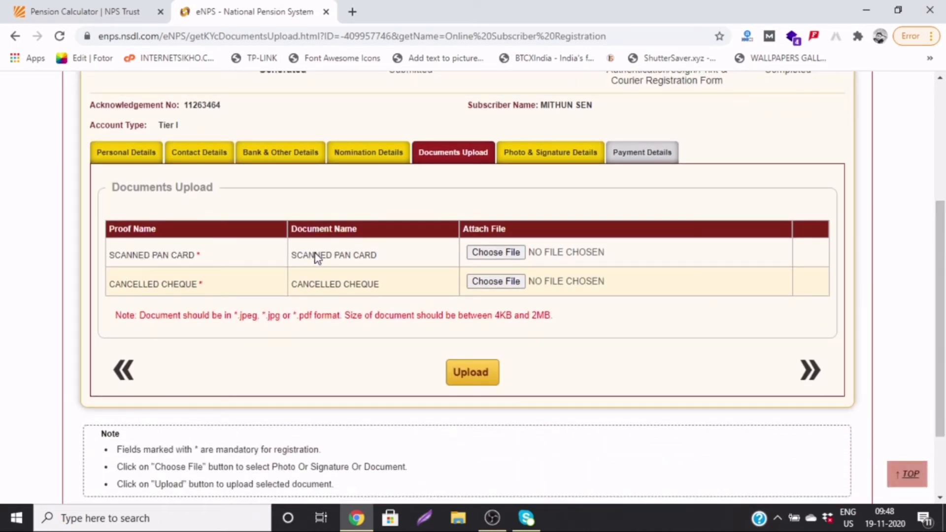
{"action": "left_click_drag", "start_coordinate": [311, 254], "coordinate": [362, 255]}
{"action": "left_click", "coordinate": [377, 253]}
{"action": "left_click", "coordinate": [494, 257]}
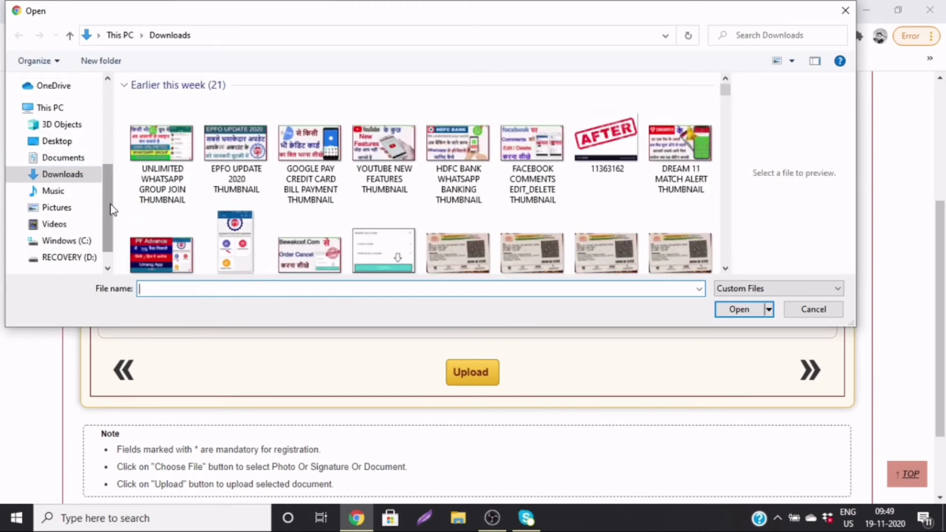
Step: Attach the PAN card copy JPG from the Desktop to the Scanned PAN Card row
{"action": "left_click", "coordinate": [58, 142]}
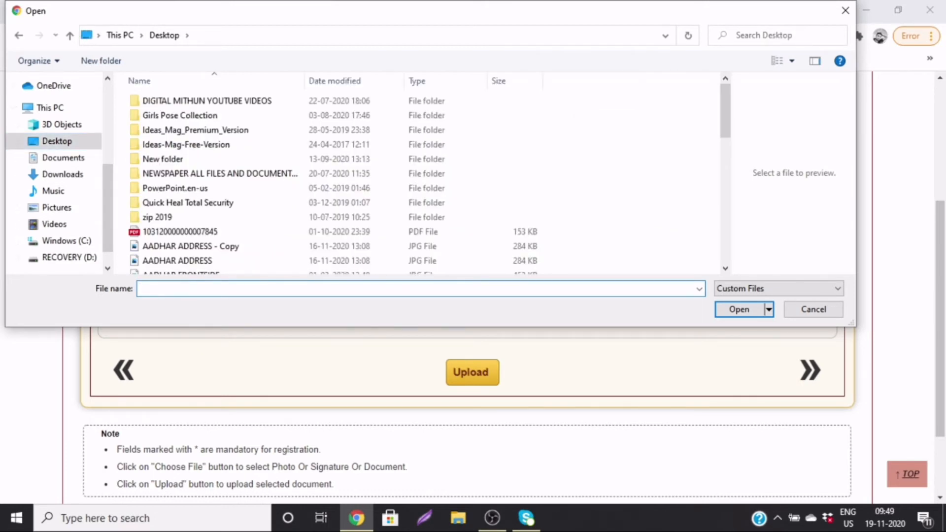
{"action": "type", "text": "MITH"}
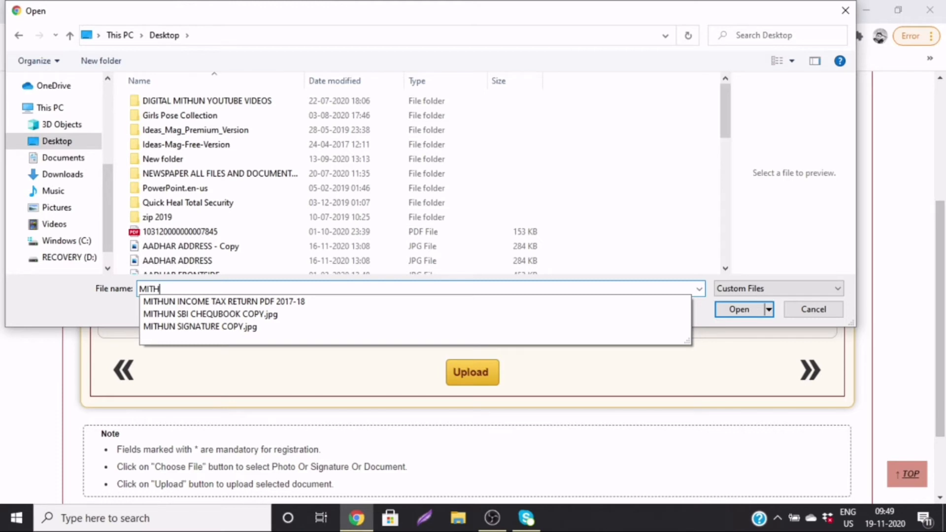
{"action": "key", "text": "BackSpace"}
{"action": "key", "text": "BackSpace"}
{"action": "key", "text": "BackSpace"}
{"action": "key", "text": "BackSpace"}
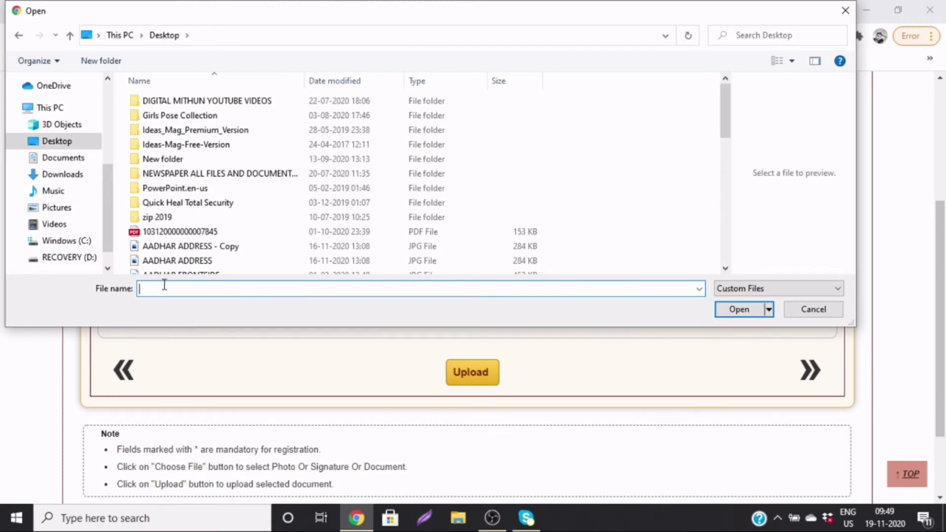
{"action": "type", "text": "PAN"}
{"action": "key", "text": "BackSpace"}
{"action": "key", "text": "BackSpace"}
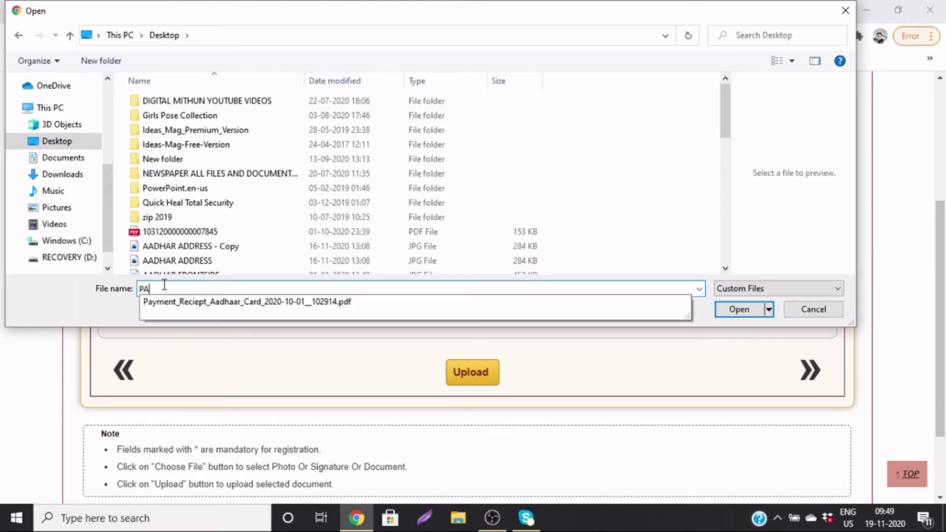
{"action": "key", "text": "BackSpace"}
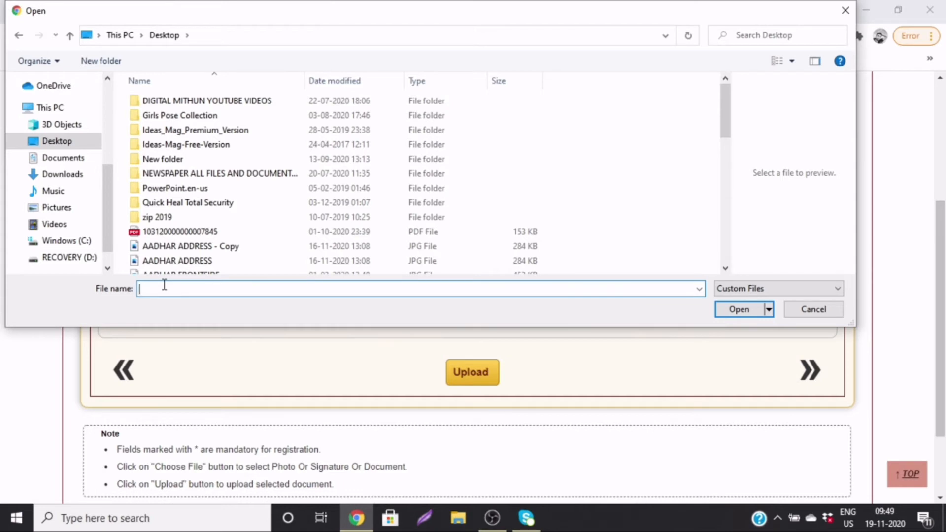
{"action": "type", "text": "M"}
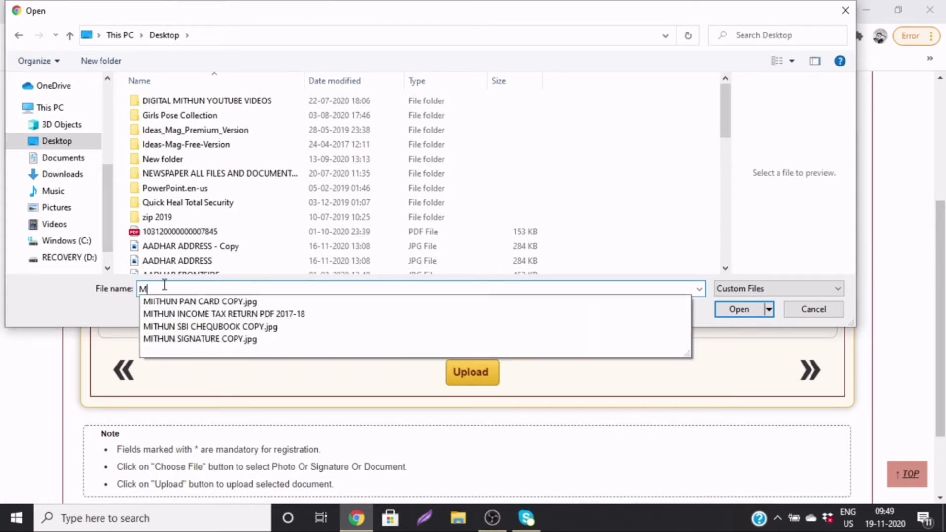
{"action": "left_click", "coordinate": [179, 302]}
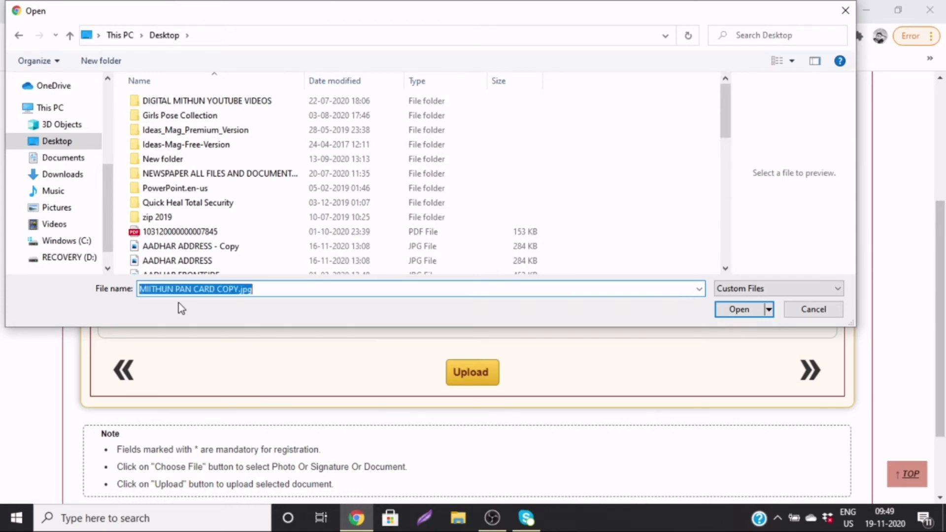
{"action": "left_click", "coordinate": [738, 309]}
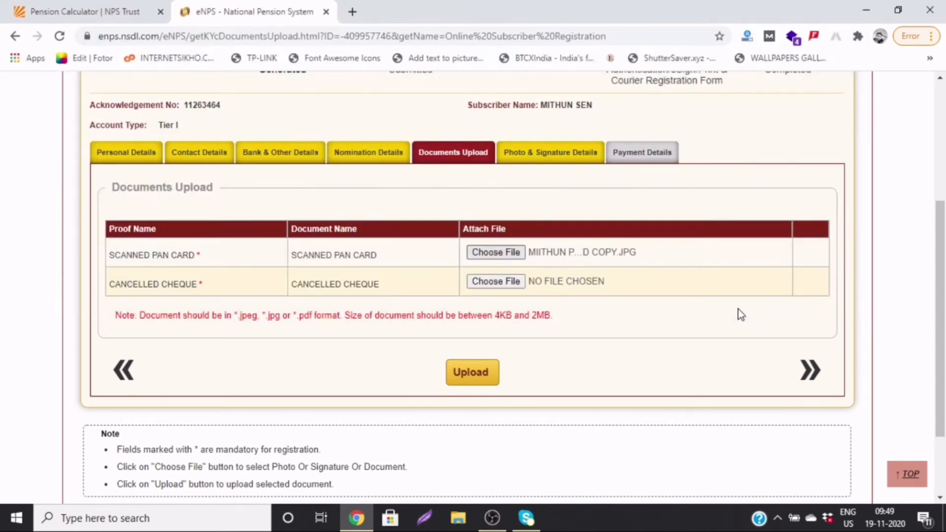
Step: Attach the SBI chequebook copy JPG to the Cancelled Cheque row
{"action": "left_click", "coordinate": [474, 280]}
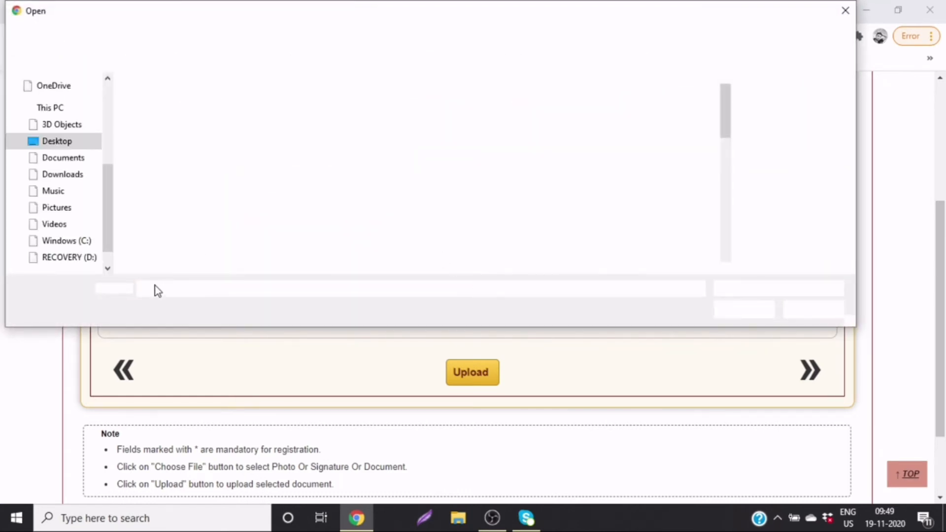
{"action": "type", "text": "M"}
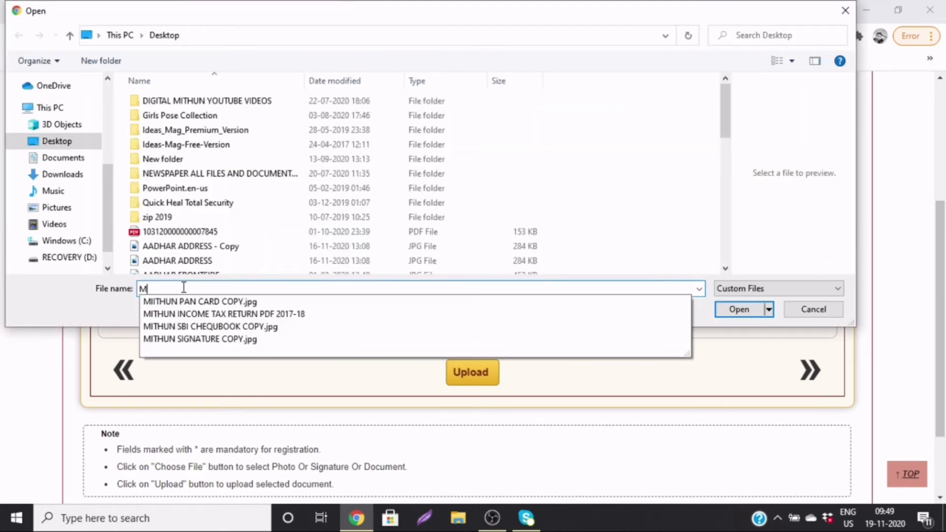
{"action": "type", "text": "ITH"}
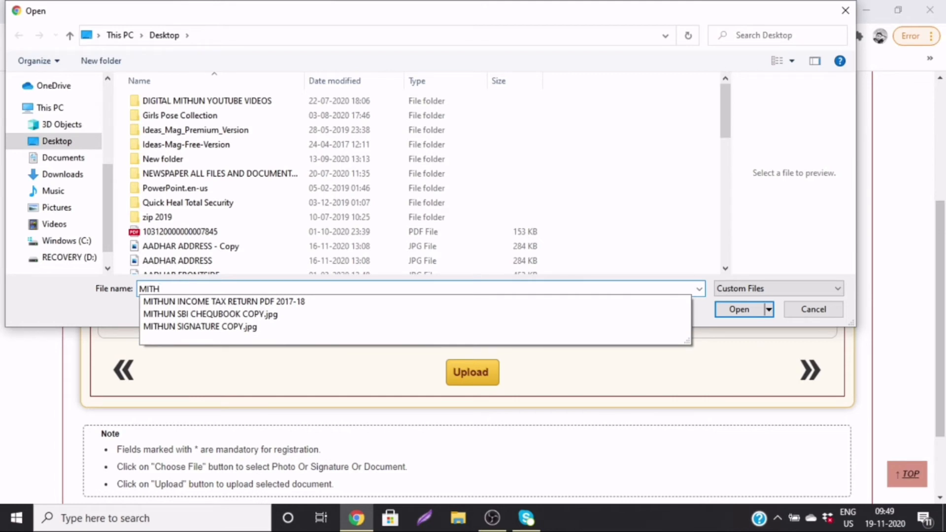
{"action": "left_click", "coordinate": [209, 313]}
{"action": "left_click", "coordinate": [723, 308]}
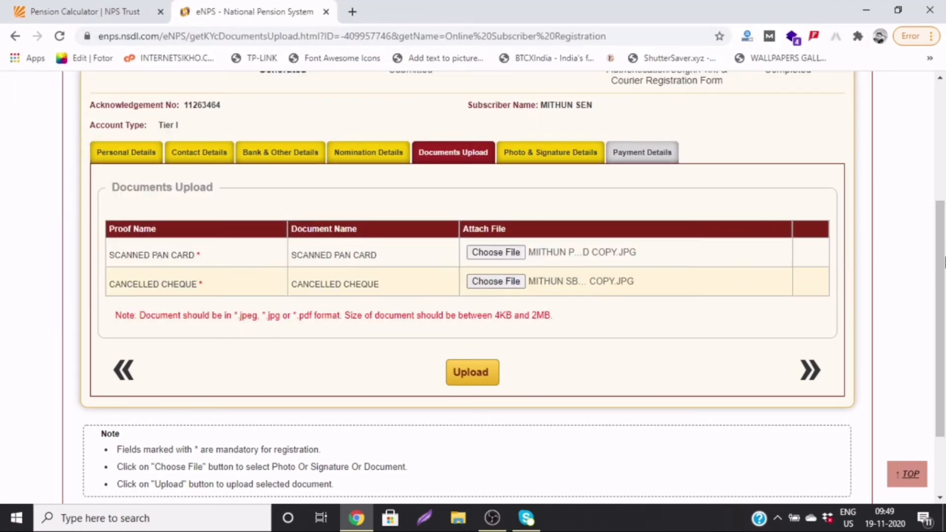
{"action": "scroll", "coordinate": [944, 256], "scroll_direction": "down", "scroll_amount": 2}
{"action": "scroll", "coordinate": [943, 256], "scroll_direction": "up", "scroll_amount": 2}
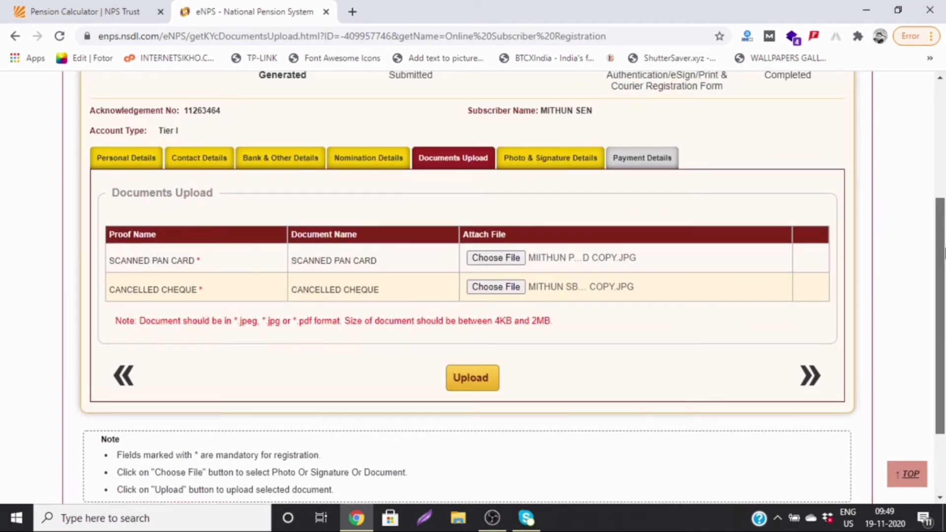
Step: Upload the attached PAN and cheque documents and review the photo and signature previews
{"action": "left_click", "coordinate": [474, 377]}
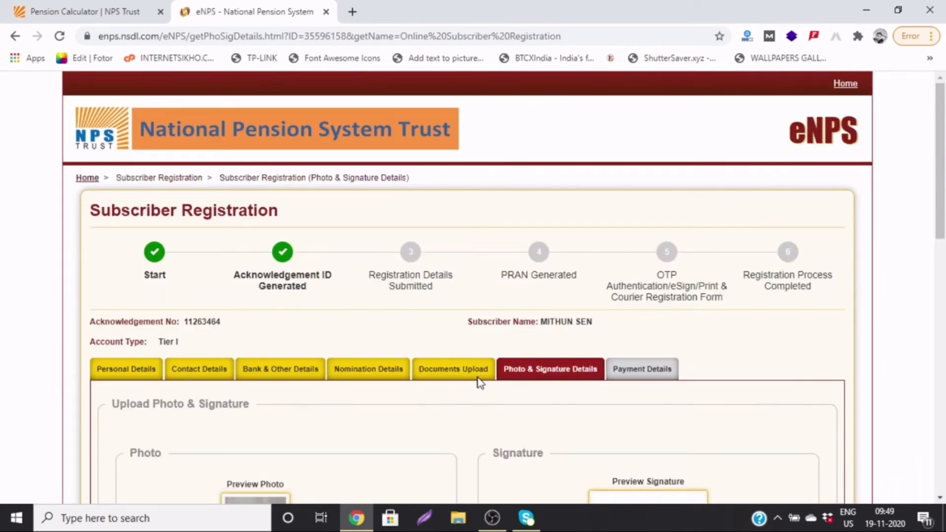
{"action": "left_click_drag", "start_coordinate": [938, 178], "coordinate": [944, 254]}
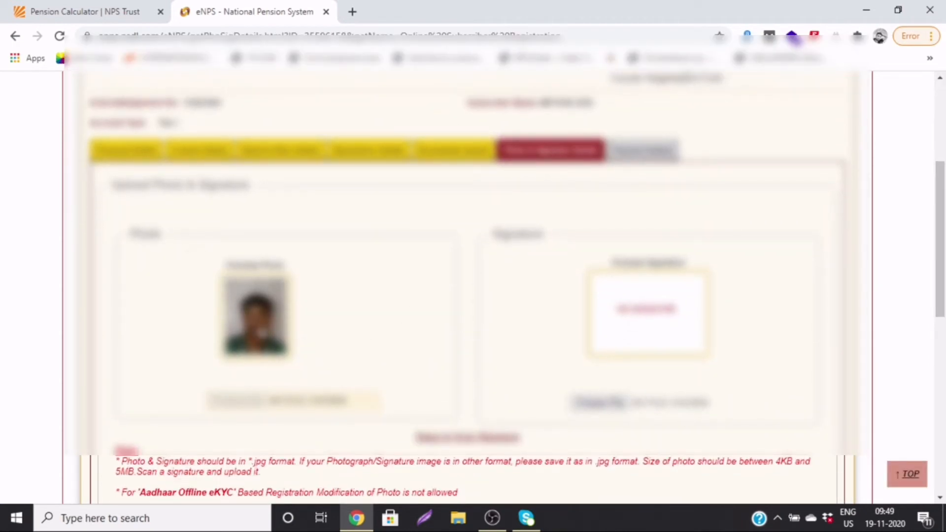
{"action": "left_click_drag", "start_coordinate": [205, 270], "coordinate": [292, 363]}
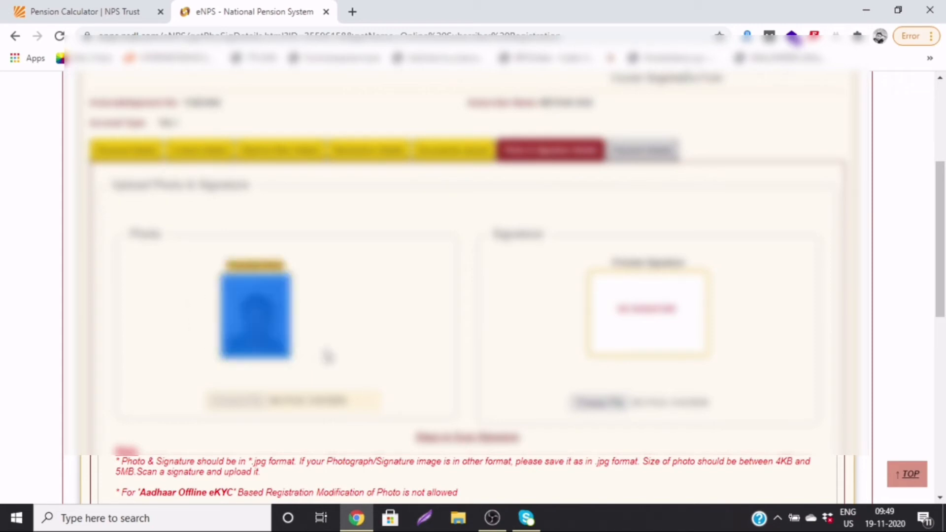
{"action": "left_click", "coordinate": [384, 309]}
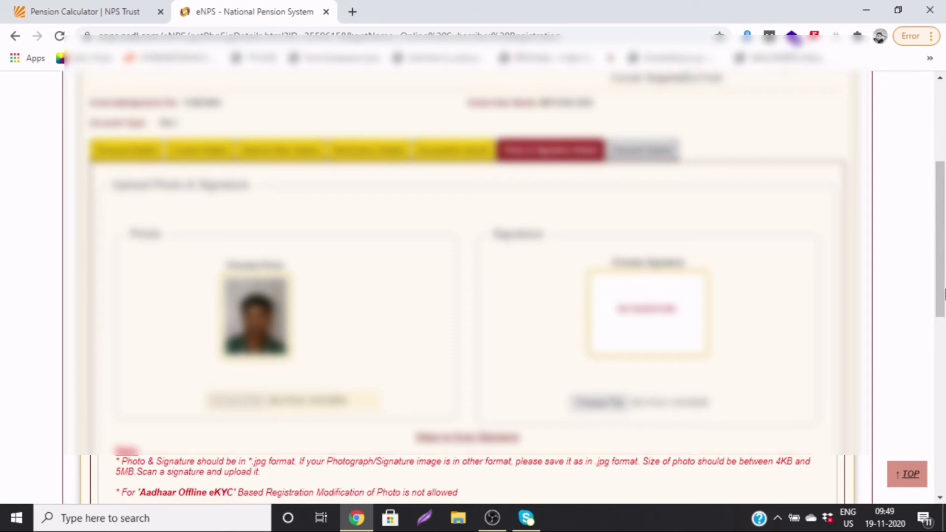
{"action": "scroll", "coordinate": [493, 173], "scroll_direction": "down", "scroll_amount": 3}
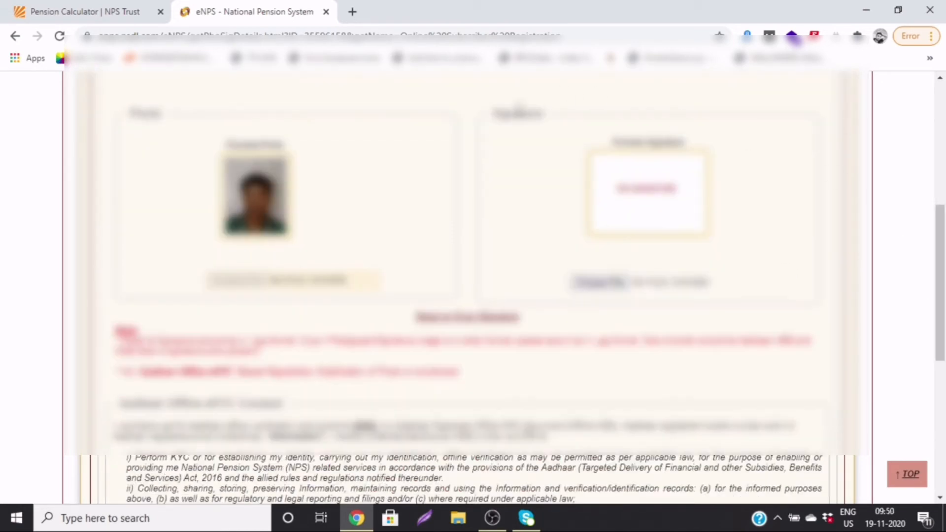
{"action": "left_click_drag", "start_coordinate": [517, 110], "coordinate": [575, 117]}
{"action": "left_click", "coordinate": [621, 113]}
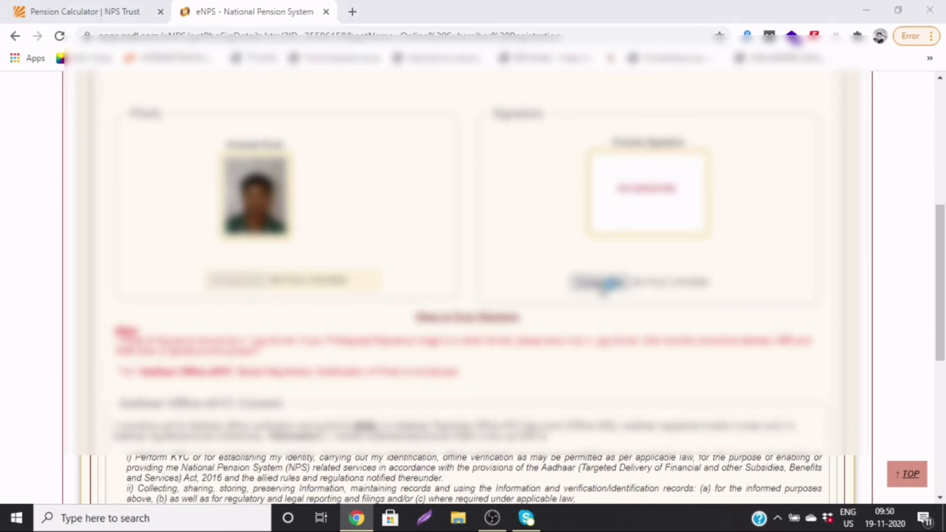
Step: Upload the signature image file beside the photograph
{"action": "left_click", "coordinate": [602, 286]}
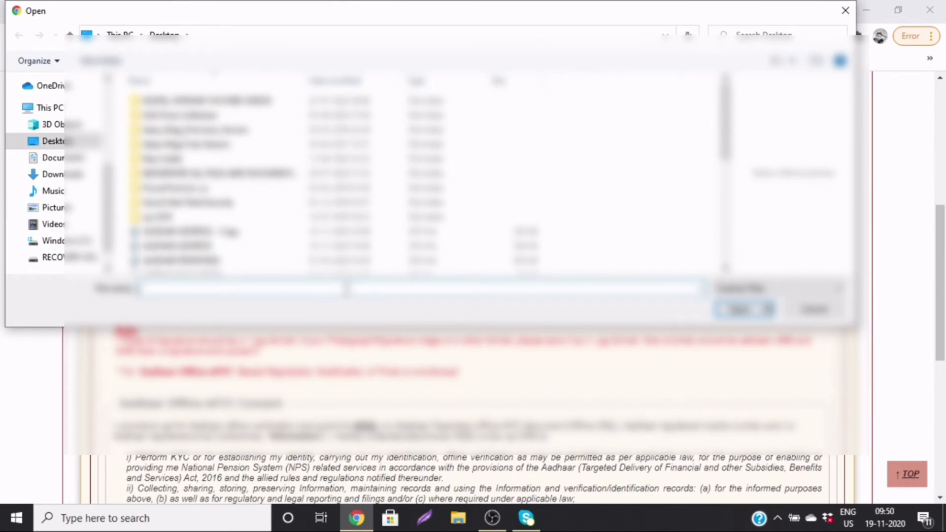
{"action": "type", "text": "signatu"}
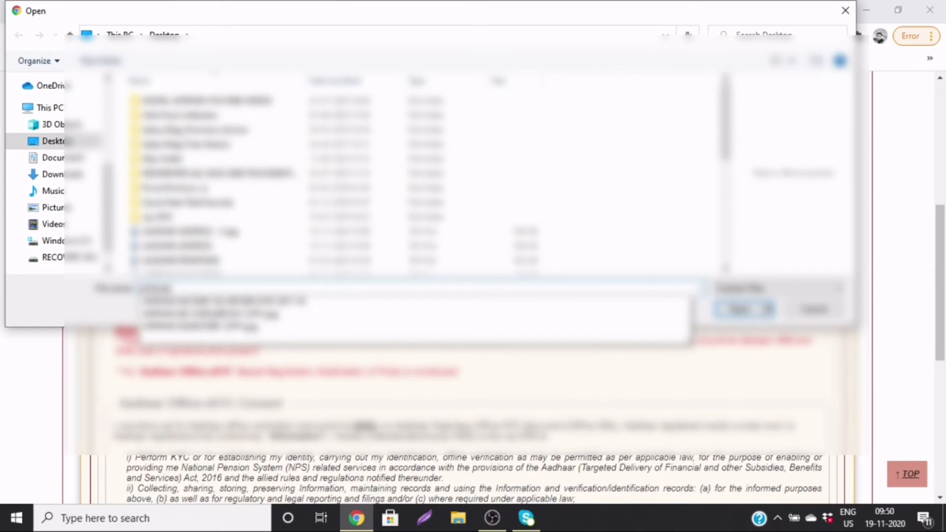
{"action": "left_click", "coordinate": [327, 328]}
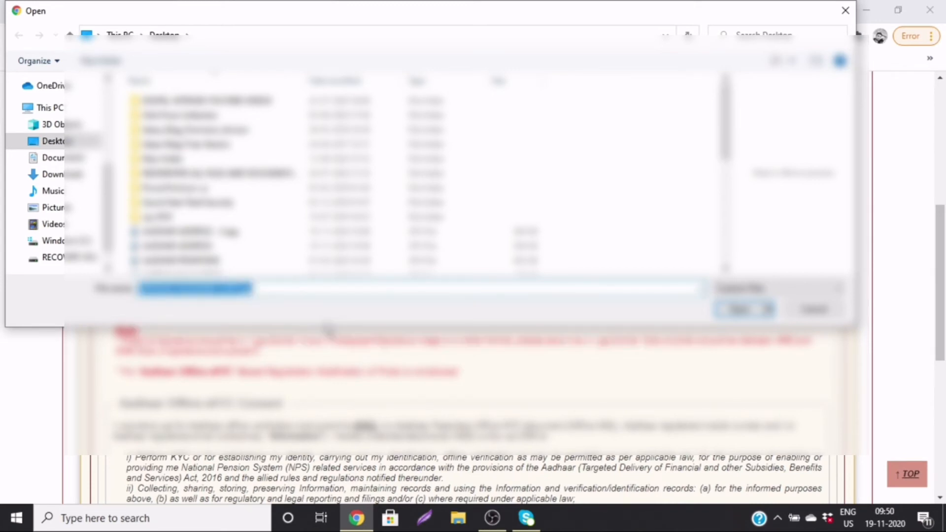
{"action": "left_click", "coordinate": [740, 311]}
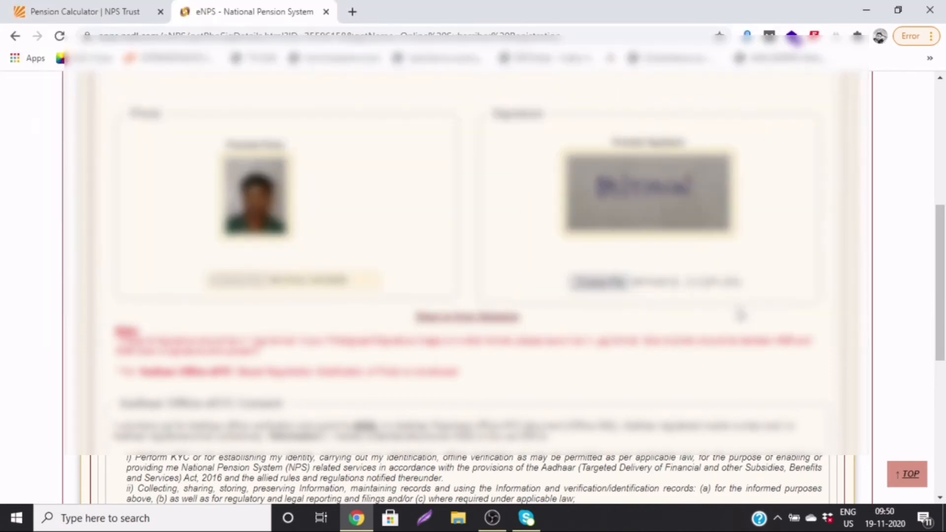
Step: Save and confirm the photo and signature details
{"action": "mouse_move", "coordinate": [941, 241]}
{"action": "left_mouse_down"}
{"action": "mouse_move", "coordinate": [941, 353]}
{"action": "mouse_move", "coordinate": [943, 157]}
{"action": "mouse_move", "coordinate": [940, 365]}
{"action": "left_mouse_up"}
{"action": "left_click", "coordinate": [462, 330]}
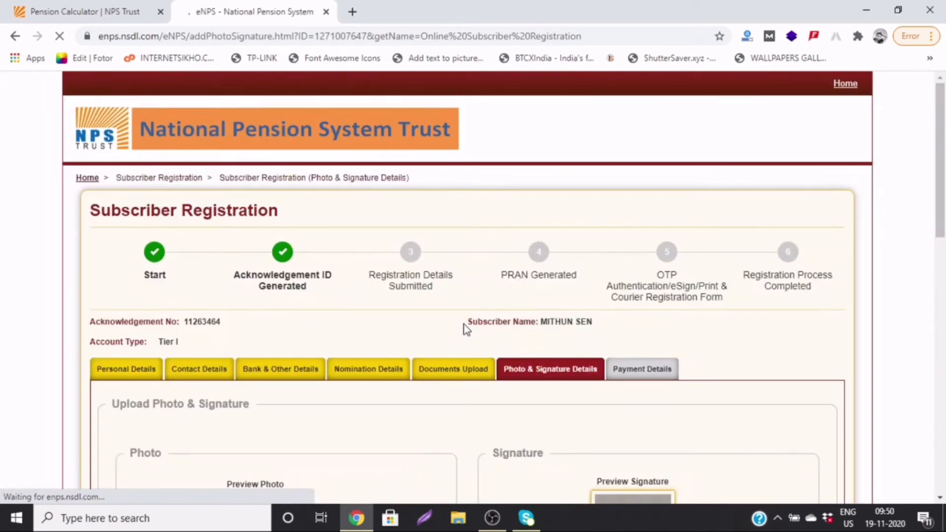
{"action": "left_click_drag", "start_coordinate": [940, 191], "coordinate": [942, 314]}
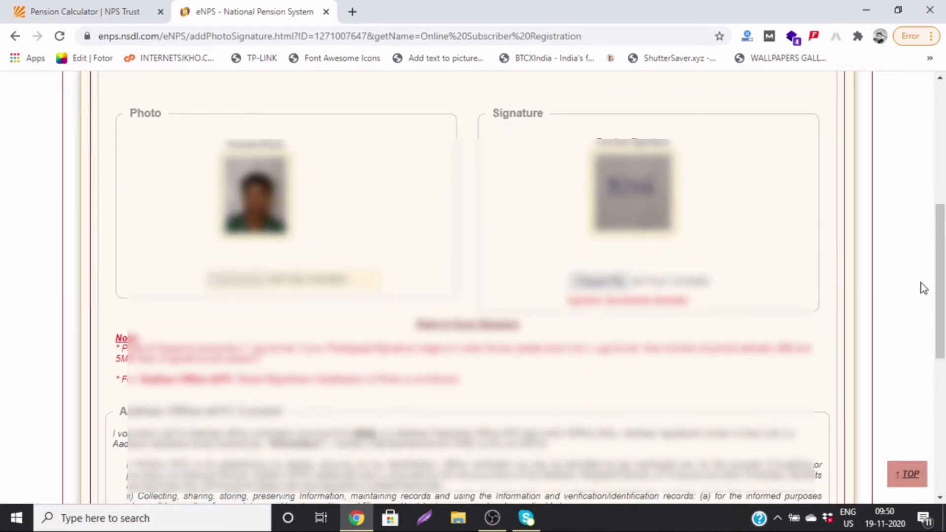
{"action": "left_click_drag", "start_coordinate": [944, 273], "coordinate": [944, 363]}
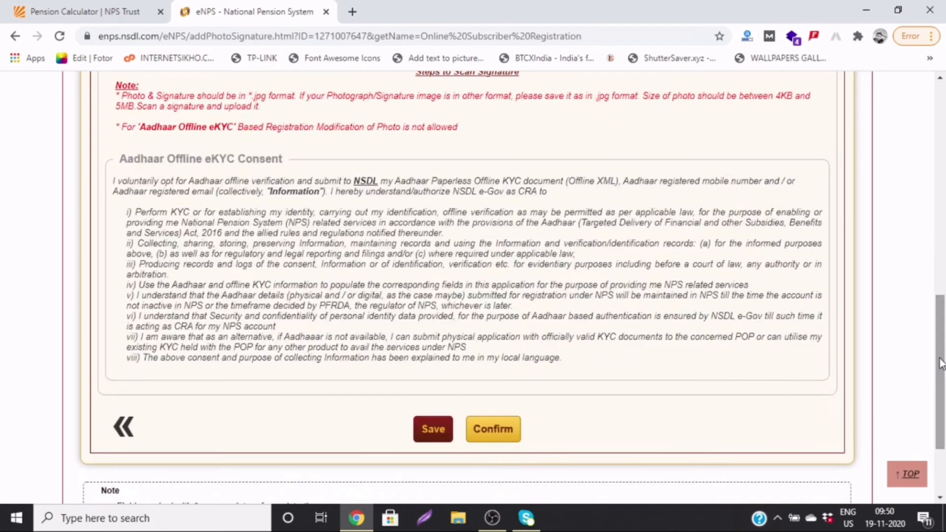
{"action": "left_click", "coordinate": [498, 429]}
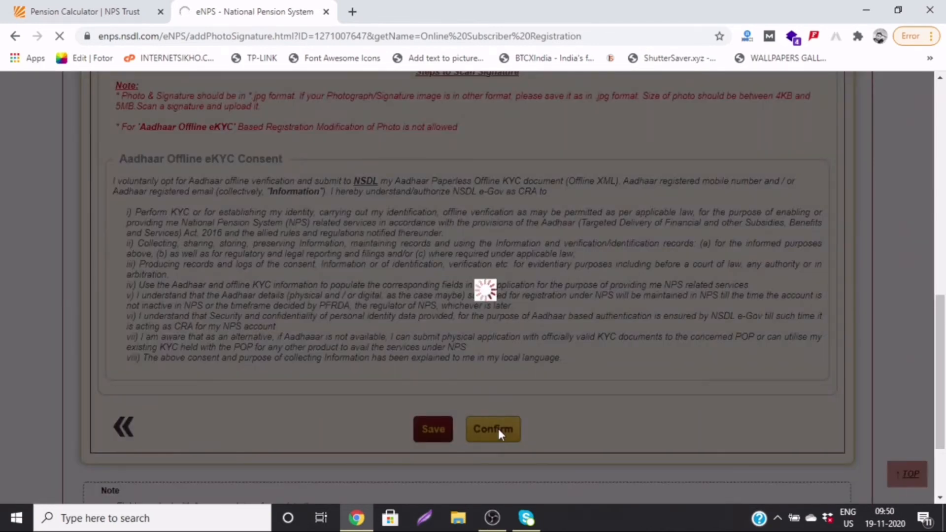
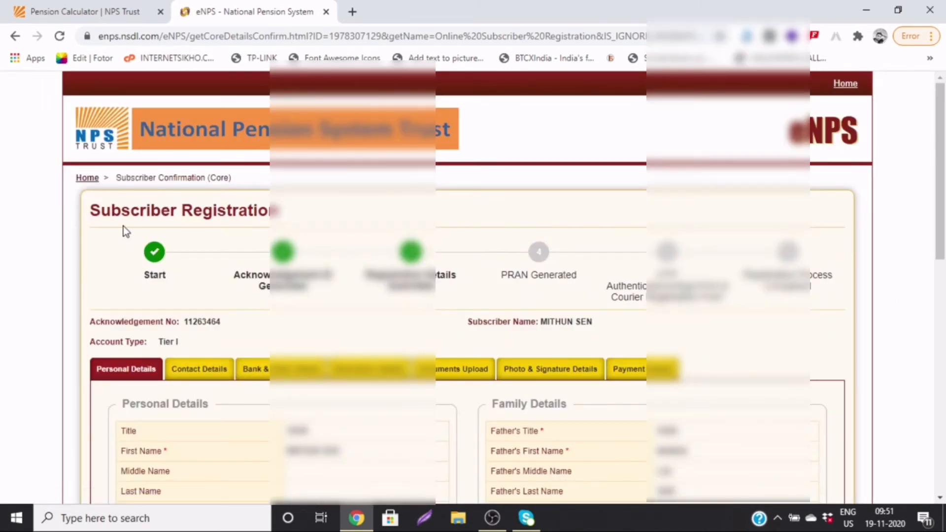
Step: Advance past the Contact details confirmation to the Bank & Other details tab
{"action": "left_click_drag", "start_coordinate": [111, 210], "coordinate": [121, 210]}
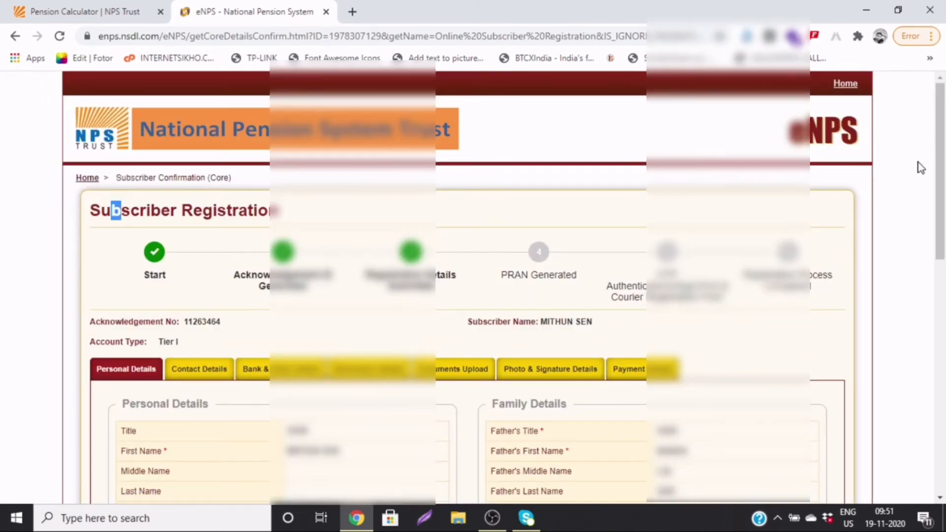
{"action": "left_click_drag", "start_coordinate": [939, 153], "coordinate": [943, 282]}
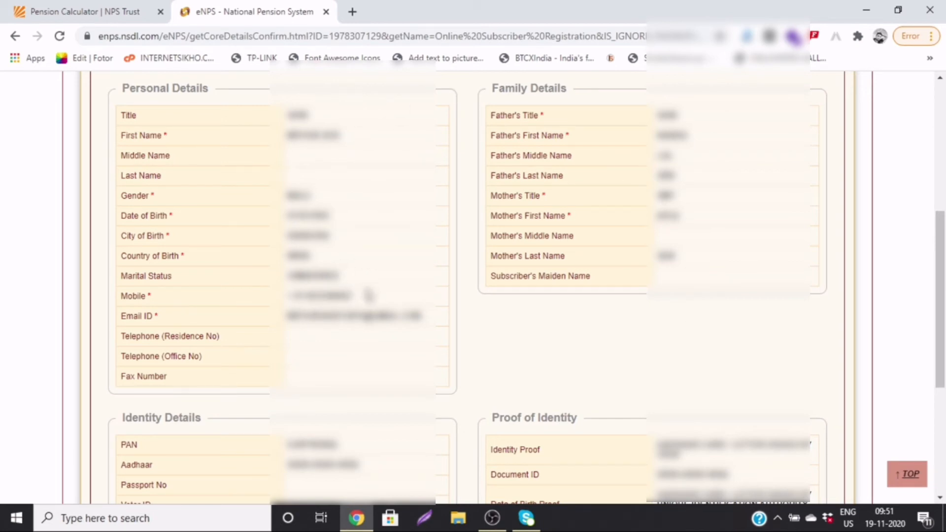
{"action": "left_click_drag", "start_coordinate": [942, 225], "coordinate": [941, 332]}
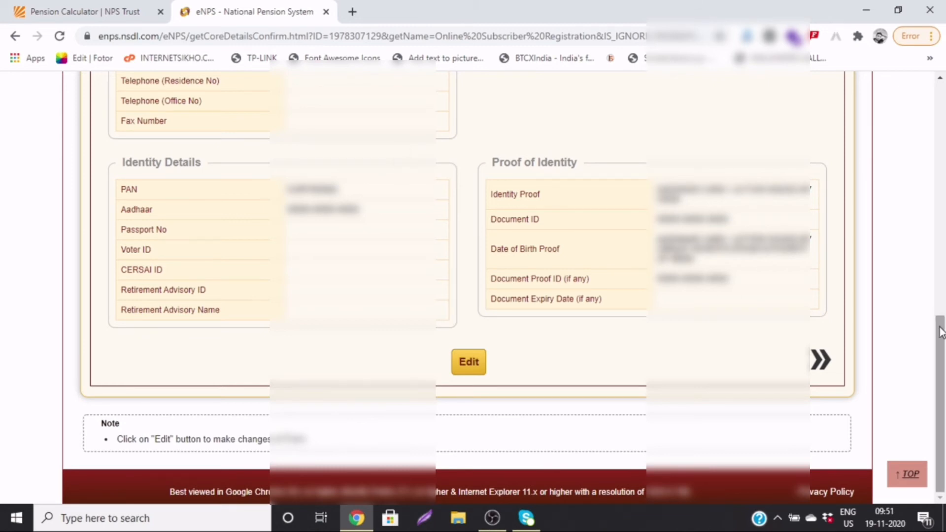
{"action": "left_click_drag", "start_coordinate": [939, 321], "coordinate": [941, 367]}
{"action": "left_click", "coordinate": [825, 364]}
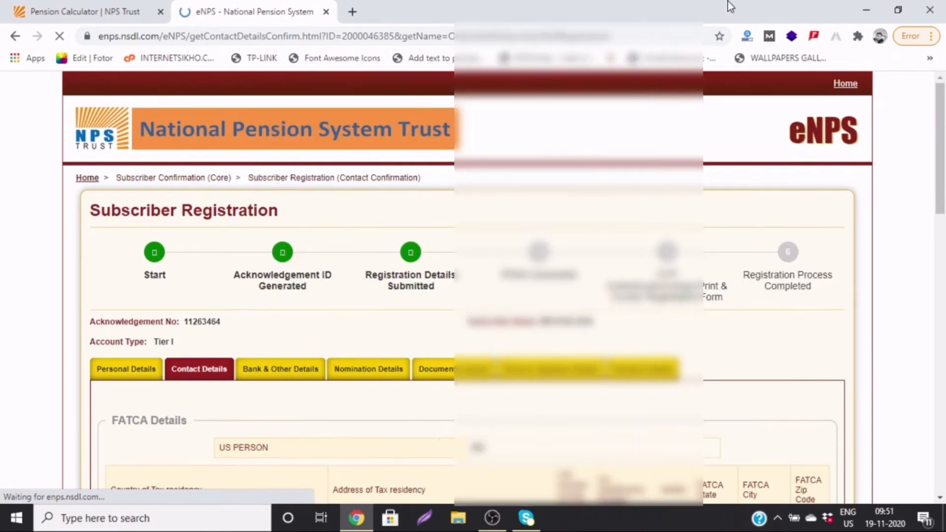
{"action": "left_click_drag", "start_coordinate": [942, 186], "coordinate": [942, 487]}
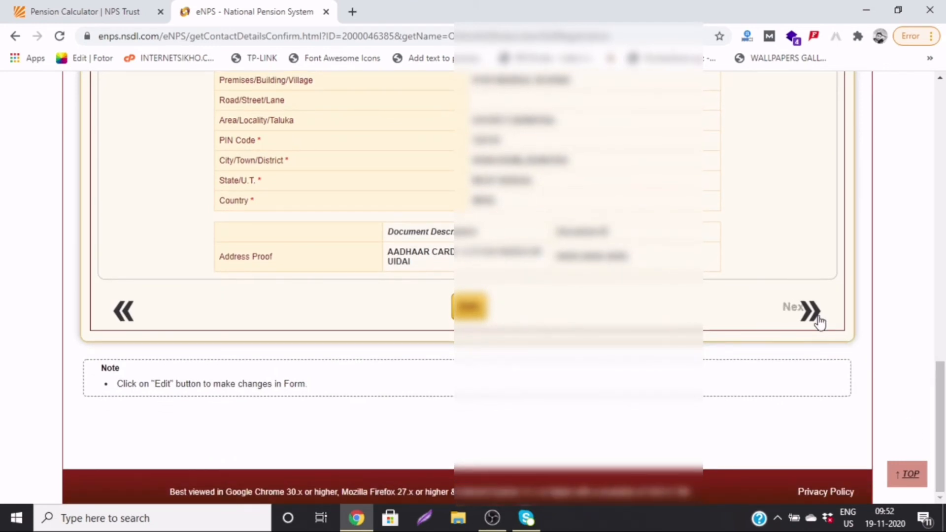
{"action": "left_click_drag", "start_coordinate": [939, 397], "coordinate": [899, 272]}
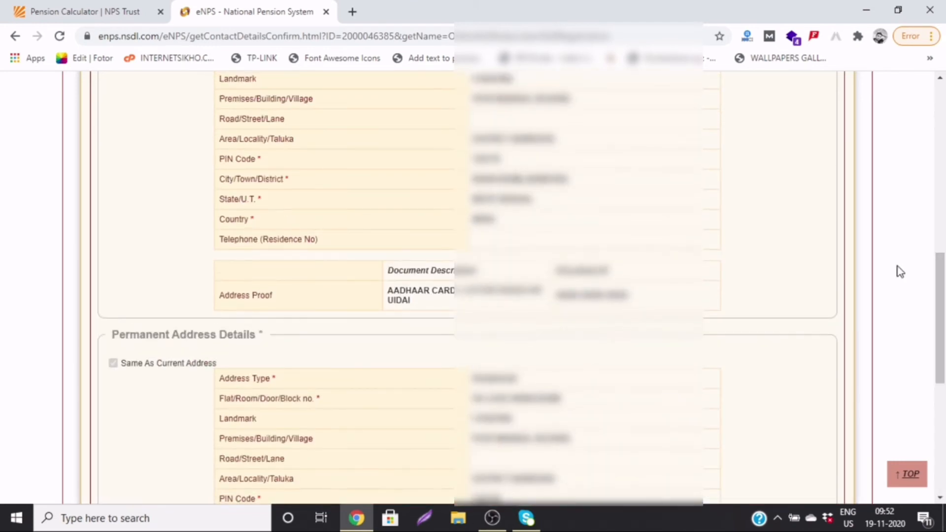
{"action": "left_click_drag", "start_coordinate": [942, 348], "coordinate": [943, 273]}
{"action": "scroll", "coordinate": [943, 273], "scroll_direction": "up", "scroll_amount": 1}
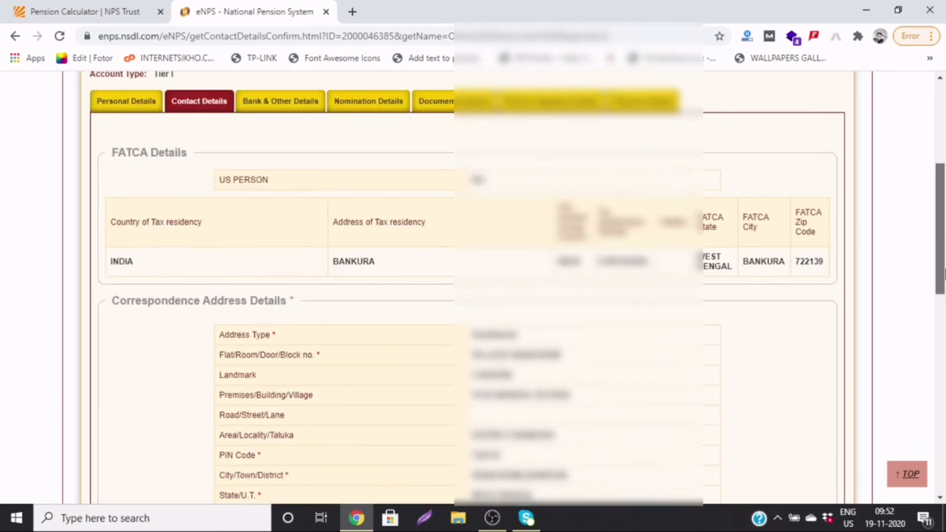
{"action": "scroll", "coordinate": [943, 274], "scroll_direction": "down", "scroll_amount": 6}
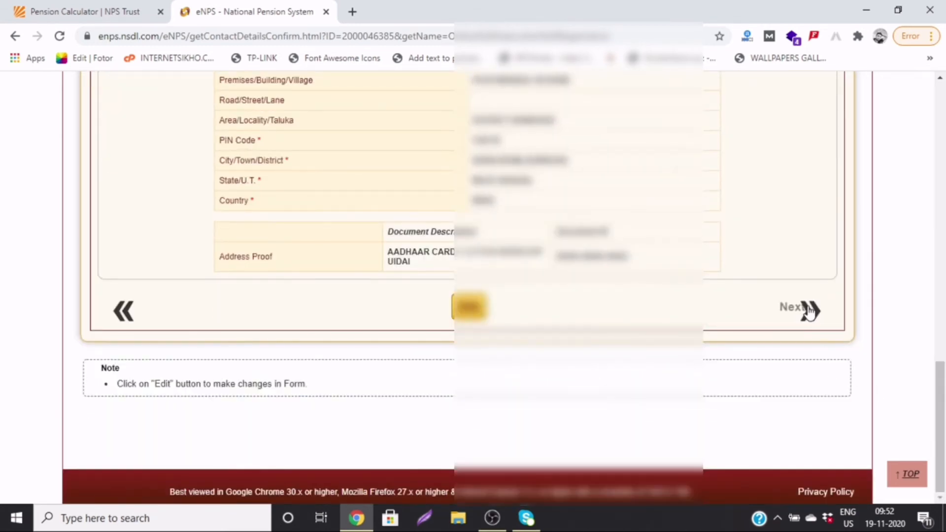
{"action": "left_click", "coordinate": [809, 310]}
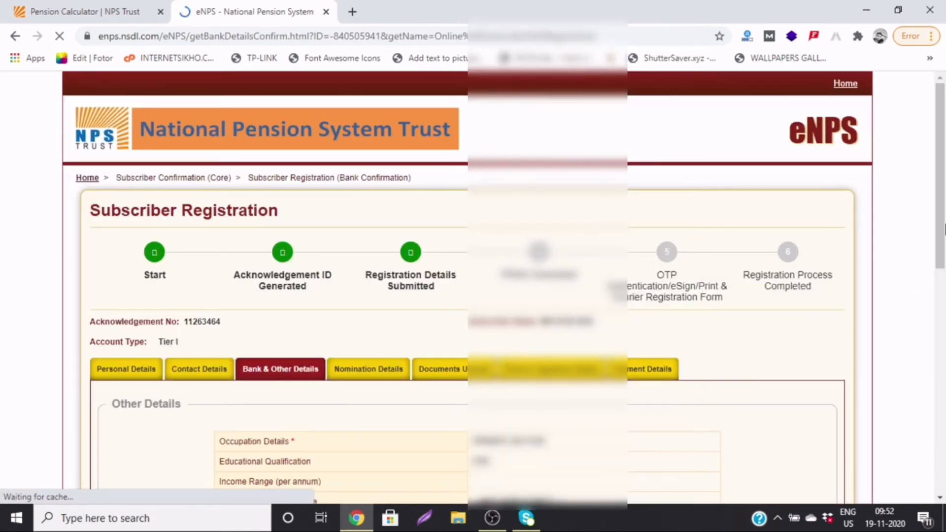
Step: Continue past Bank, Nomination, Documents Upload and Photo & Signature confirmations to Payment Details
{"action": "scroll", "coordinate": [943, 344], "scroll_direction": "down", "scroll_amount": 5}
{"action": "scroll", "coordinate": [943, 349], "scroll_direction": "down", "scroll_amount": 5}
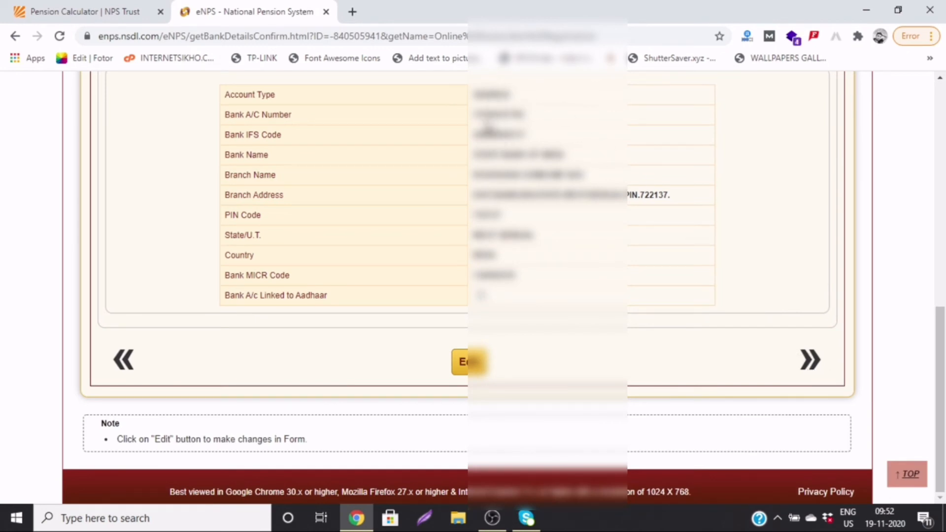
{"action": "left_click", "coordinate": [809, 365]}
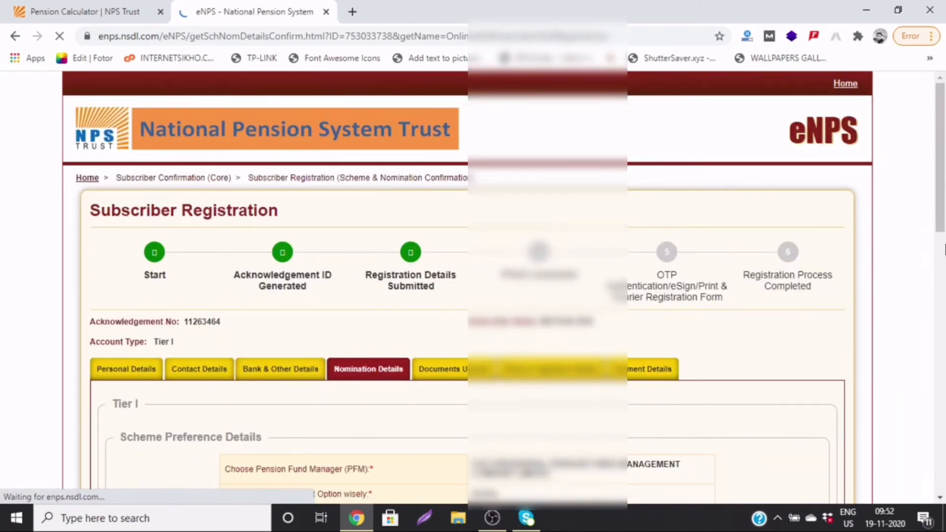
{"action": "scroll", "coordinate": [942, 167], "scroll_direction": "down", "scroll_amount": 15}
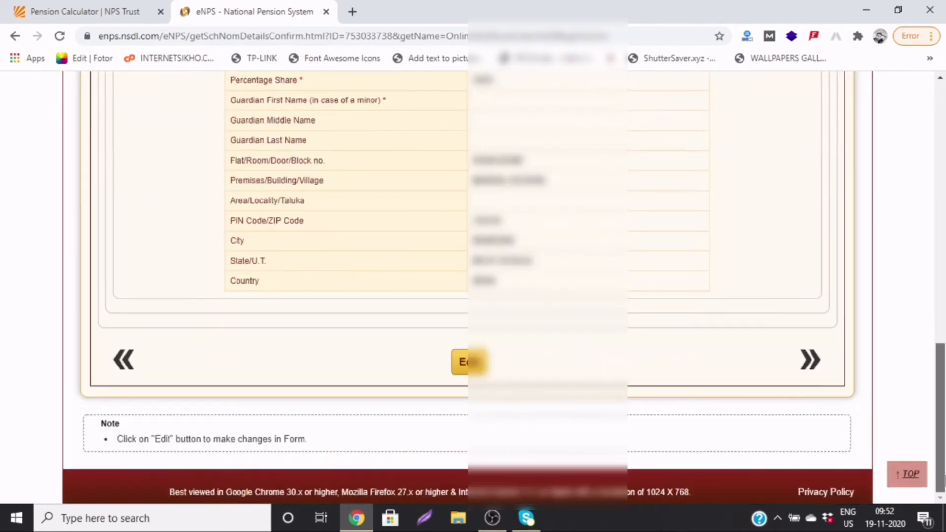
{"action": "scroll", "coordinate": [943, 296], "scroll_direction": "up", "scroll_amount": 9}
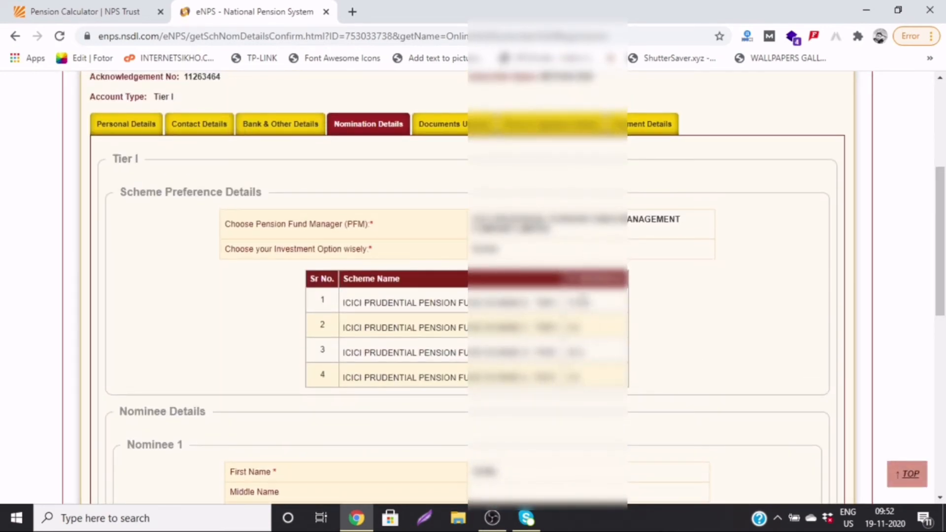
{"action": "scroll", "coordinate": [941, 256], "scroll_direction": "down", "scroll_amount": 4}
{"action": "left_click_drag", "start_coordinate": [943, 290], "coordinate": [943, 396]}
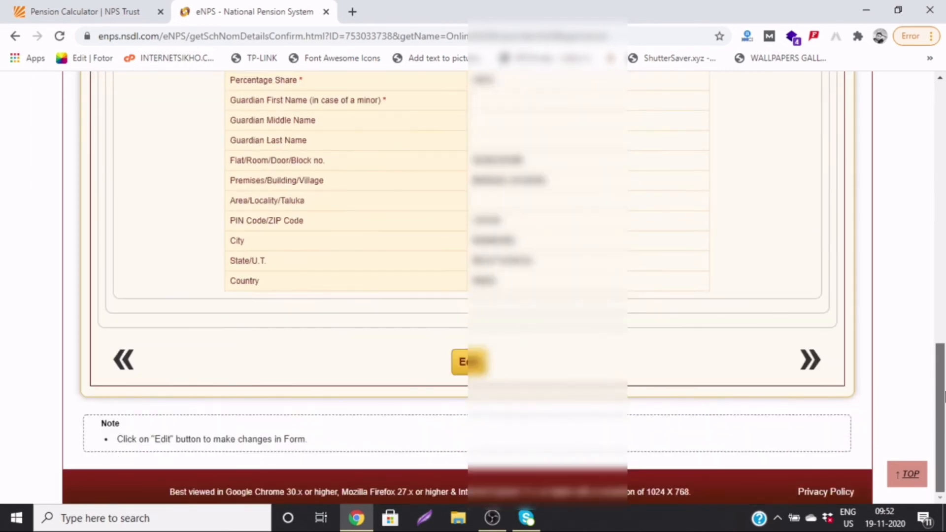
{"action": "left_click", "coordinate": [811, 355]}
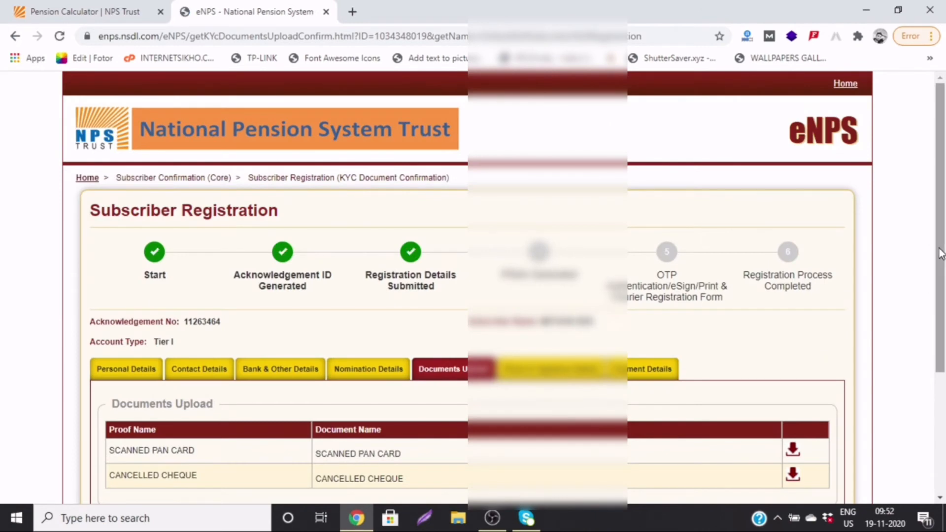
{"action": "scroll", "coordinate": [944, 394], "scroll_direction": "down", "scroll_amount": 3}
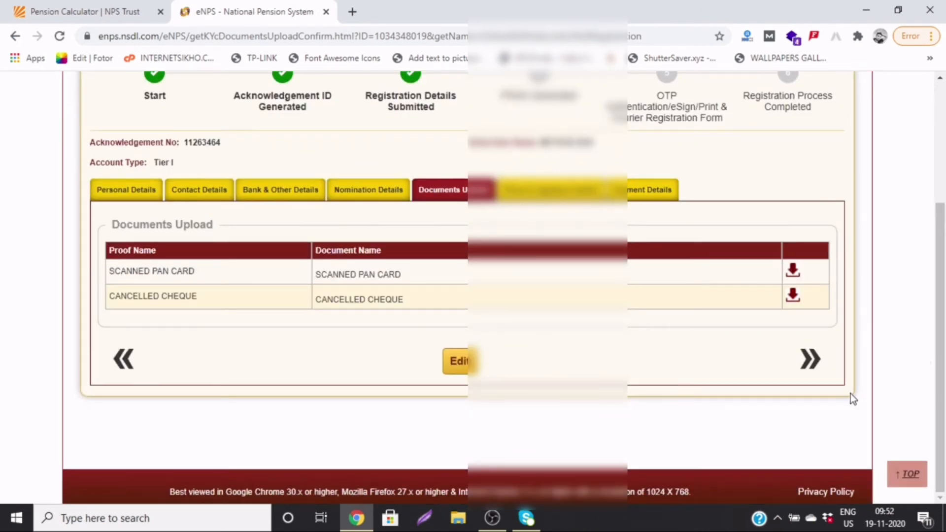
{"action": "left_click", "coordinate": [814, 358]}
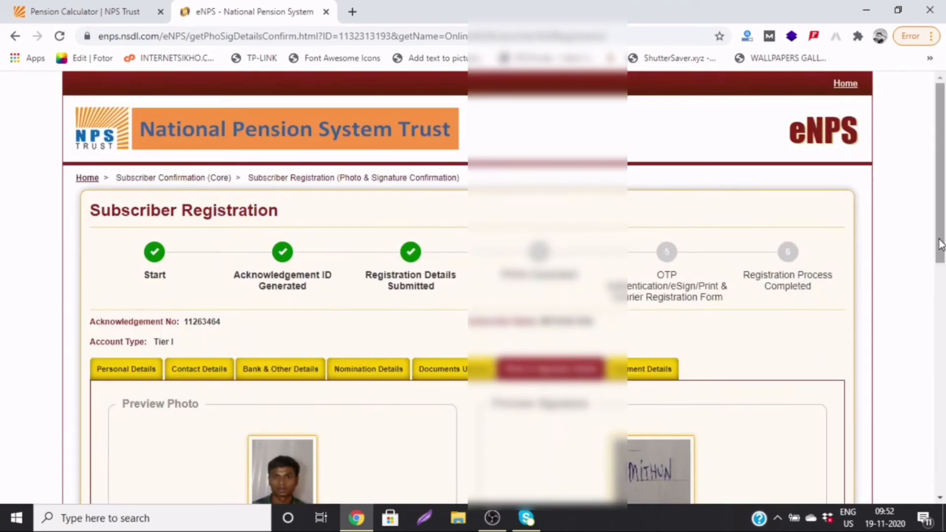
{"action": "scroll", "coordinate": [817, 345], "scroll_direction": "down", "scroll_amount": 10}
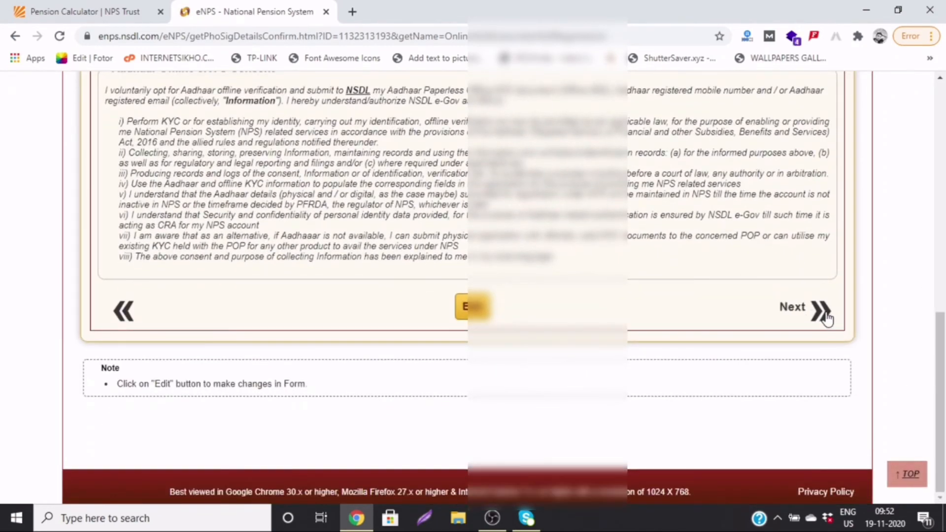
{"action": "left_click", "coordinate": [822, 313]}
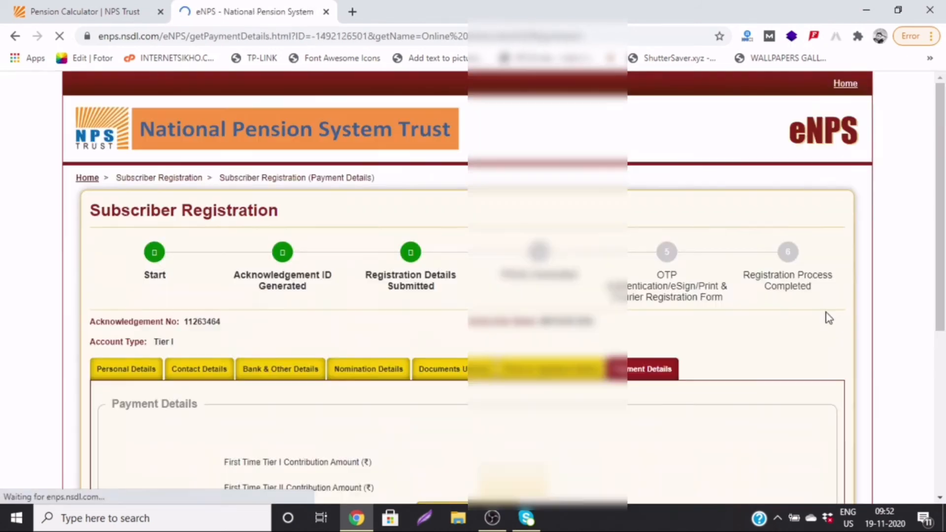
Step: Enter 1000 as the First Time Tier I Contribution Amount
{"action": "left_click_drag", "start_coordinate": [938, 209], "coordinate": [938, 329]}
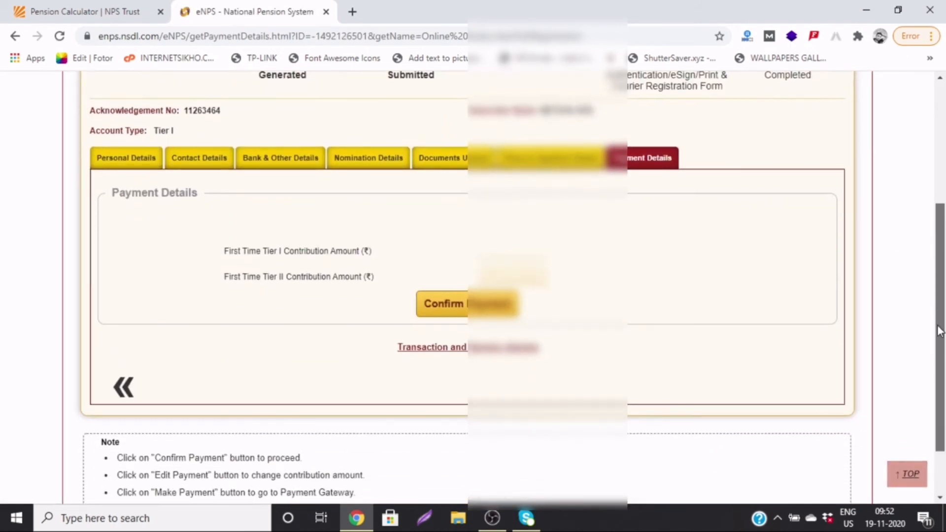
{"action": "left_click_drag", "start_coordinate": [160, 199], "coordinate": [209, 204]}
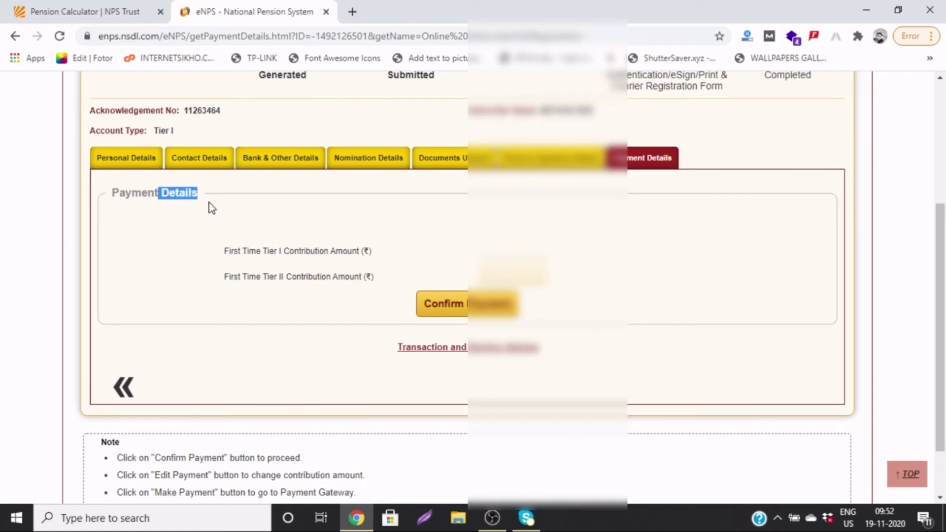
{"action": "left_click", "coordinate": [278, 223]}
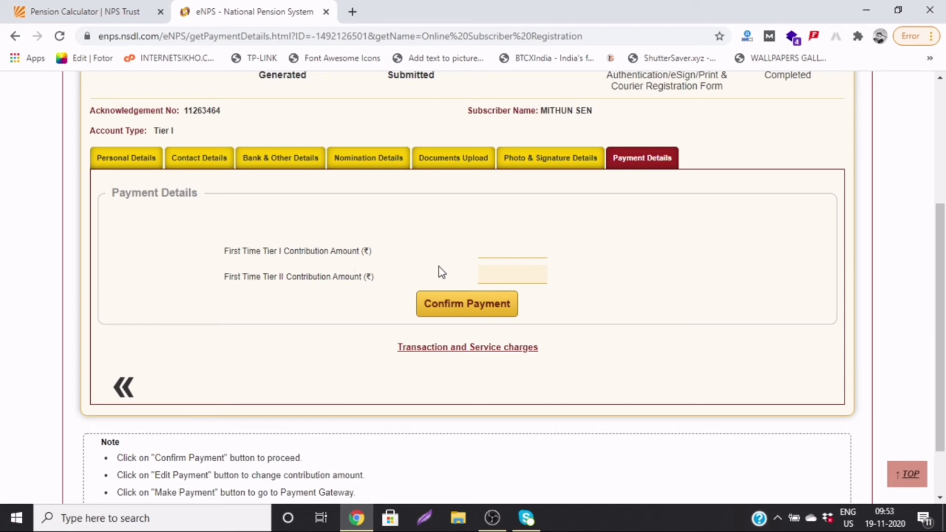
{"action": "left_click", "coordinate": [498, 253]}
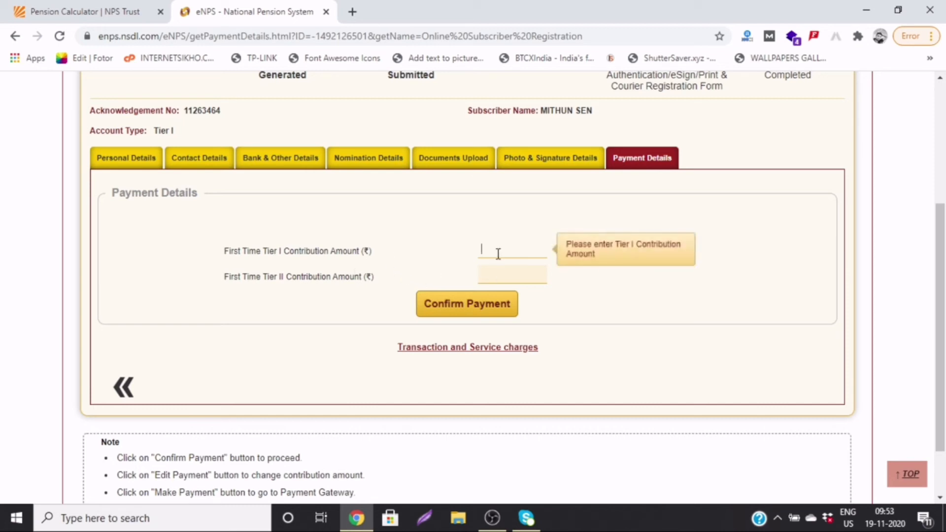
{"action": "type", "text": "1000"}
Step: Confirm the ₹1000 contribution and accept the subscriber and money laundering act declarations
{"action": "left_click", "coordinate": [483, 306]}
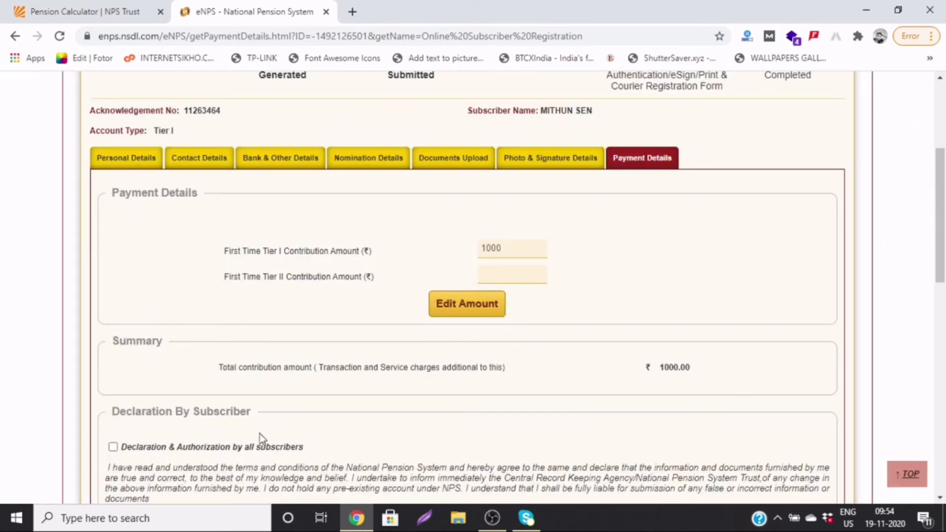
{"action": "scroll", "coordinate": [896, 288], "scroll_direction": "down", "scroll_amount": 3}
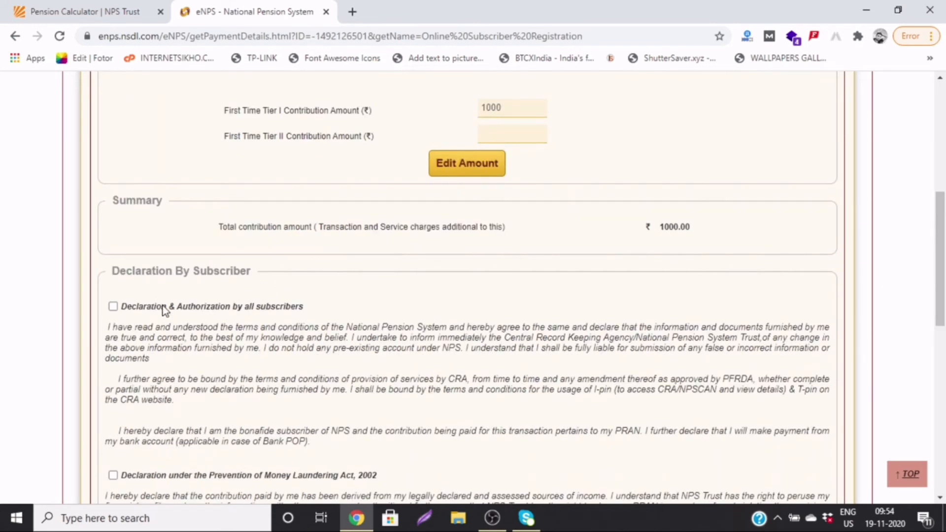
{"action": "left_click", "coordinate": [113, 306]}
{"action": "left_click_drag", "start_coordinate": [940, 253], "coordinate": [943, 333]}
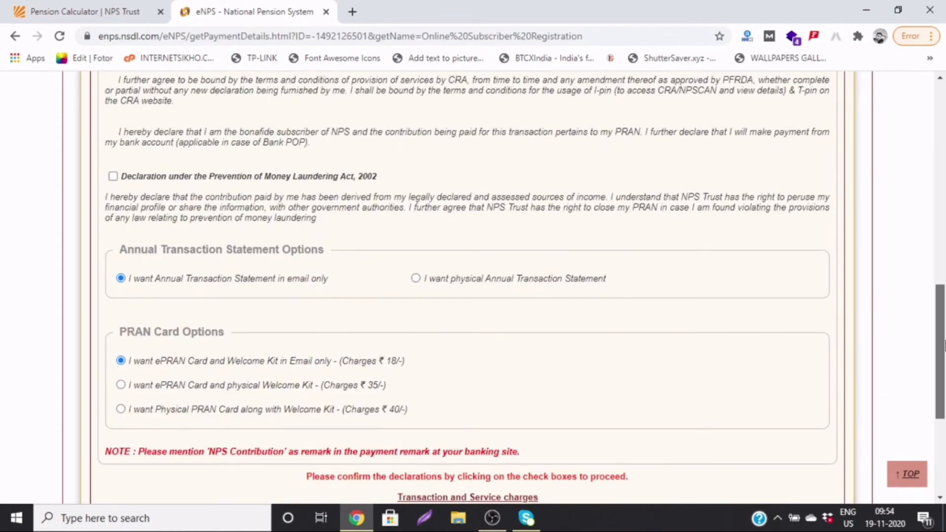
{"action": "left_click", "coordinate": [113, 175]}
{"action": "left_click_drag", "start_coordinate": [942, 331], "coordinate": [944, 363]}
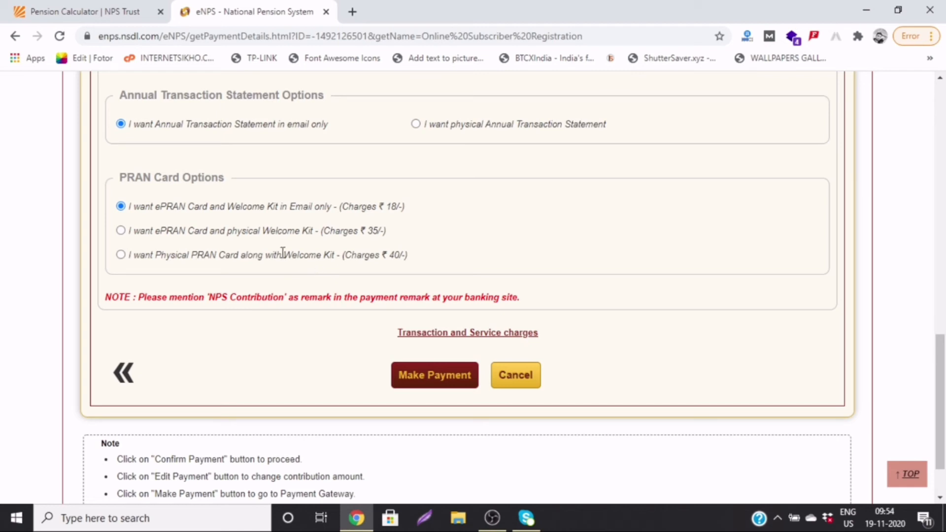
Step: Choose the physical PRAN card with welcome kit and start the payment
{"action": "left_click", "coordinate": [122, 255]}
{"action": "left_click_drag", "start_coordinate": [140, 255], "coordinate": [219, 257]}
{"action": "left_click", "coordinate": [220, 258]}
{"action": "left_click", "coordinate": [435, 383]}
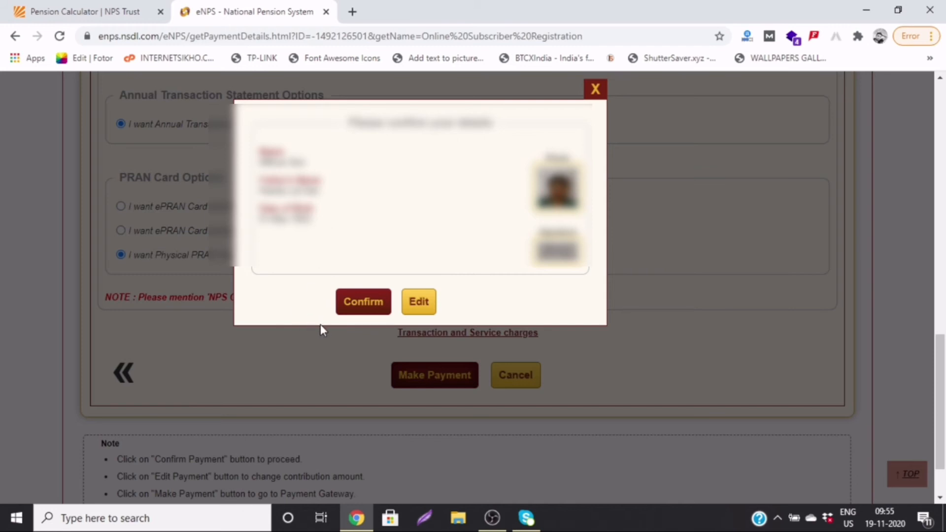
Step: Approve the subscriber details and proceed to the BillDesk gateway for ₹1000.00
{"action": "left_click", "coordinate": [362, 301]}
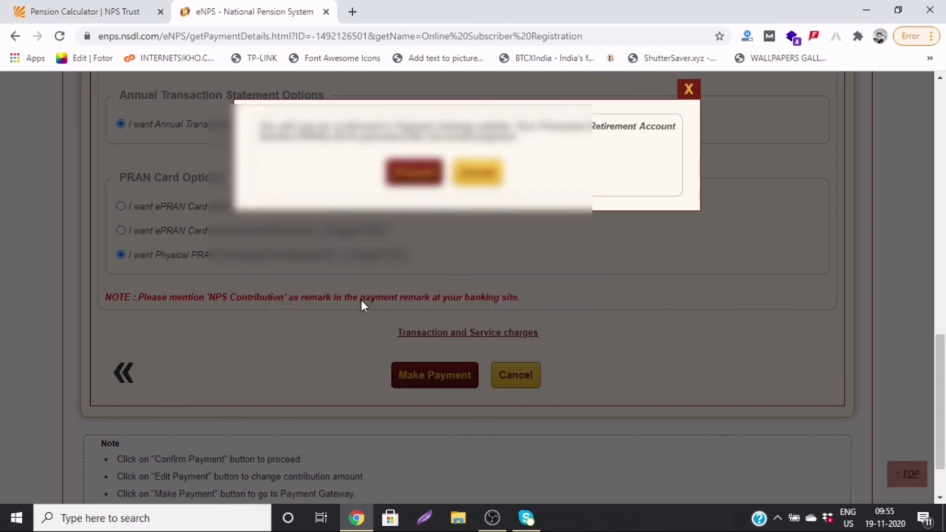
{"action": "left_click", "coordinate": [415, 179]}
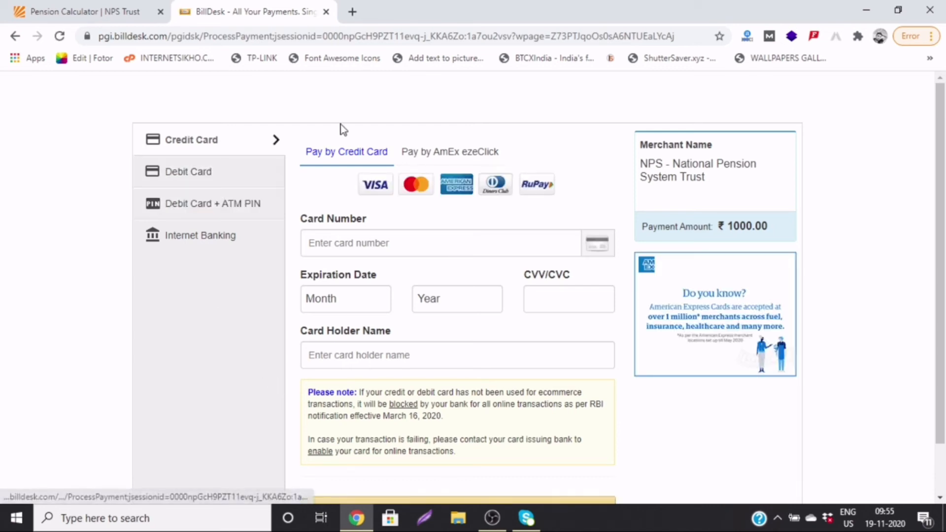
Step: Pay the ₹1000.00 through State Bank of India internet banking
{"action": "left_click", "coordinate": [229, 247]}
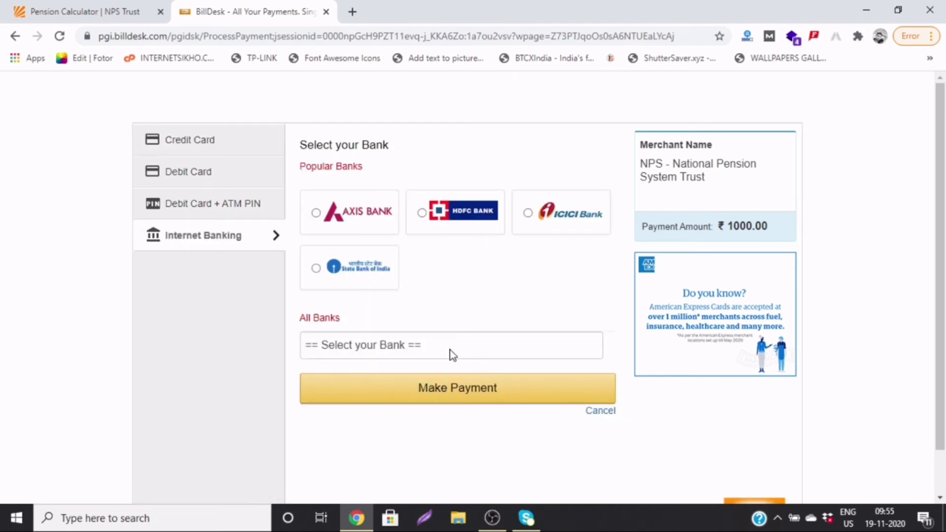
{"action": "left_click", "coordinate": [431, 345]}
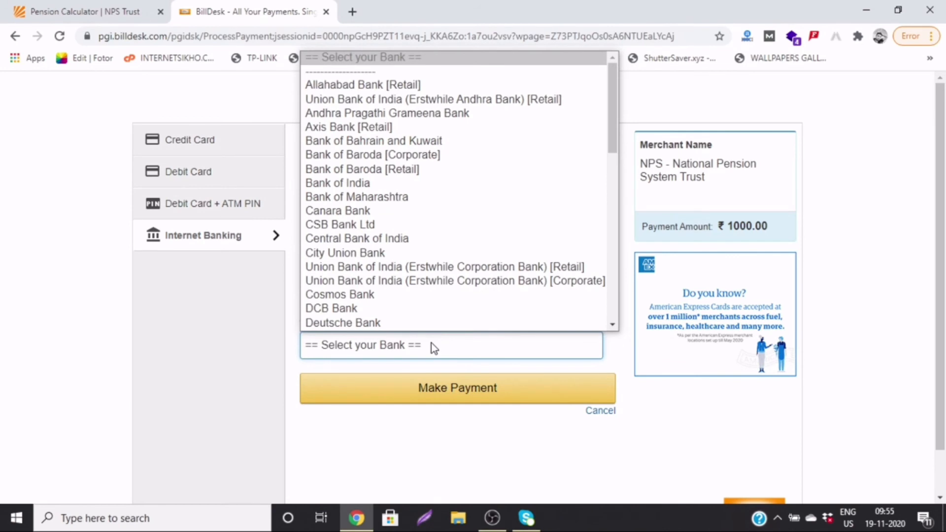
{"action": "key", "text": "s"}
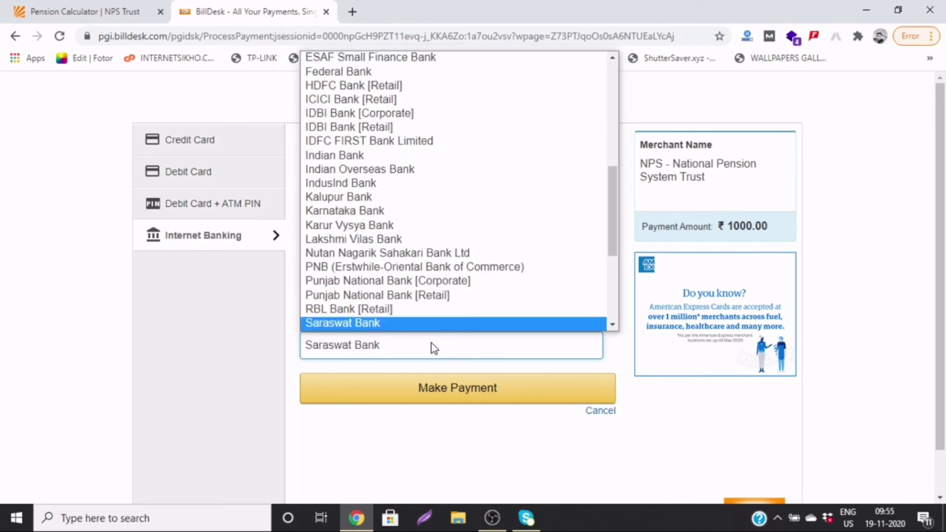
{"action": "key", "text": "Down"}
{"action": "key", "text": "Down"}
{"action": "key", "text": "Down"}
{"action": "key", "text": "Down"}
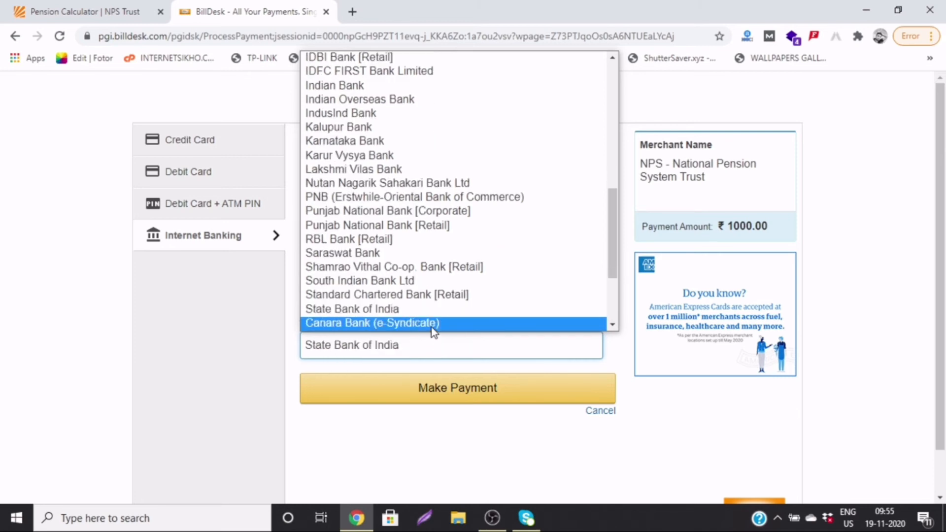
{"action": "left_click", "coordinate": [401, 307]}
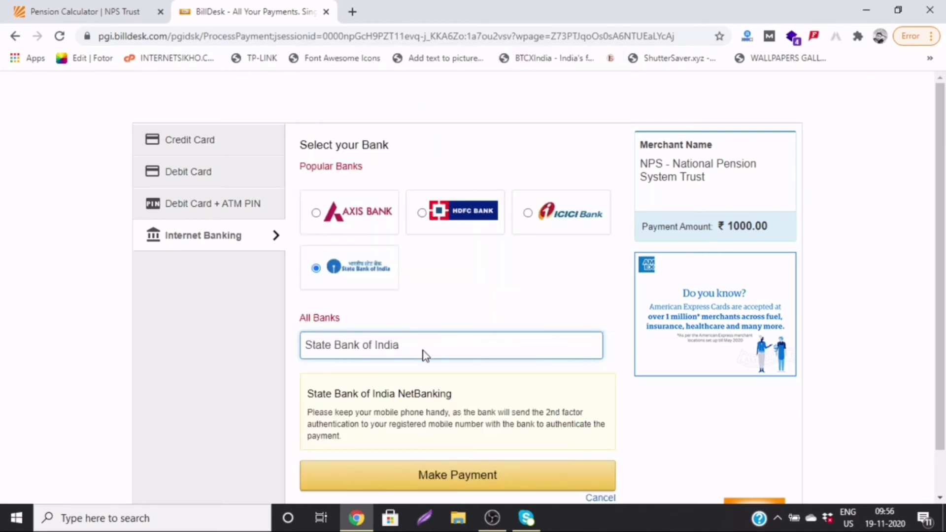
{"action": "scroll", "coordinate": [941, 285], "scroll_direction": "down", "scroll_amount": 1}
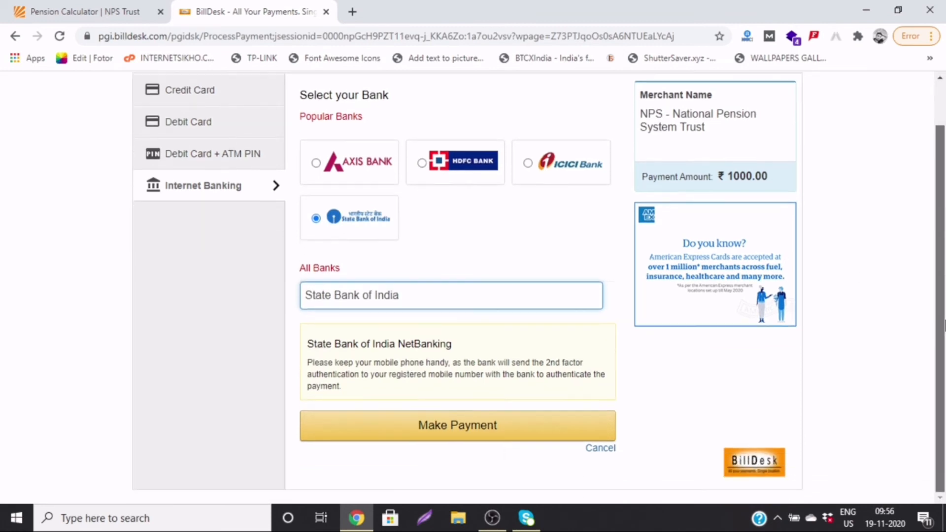
{"action": "left_click", "coordinate": [433, 429]}
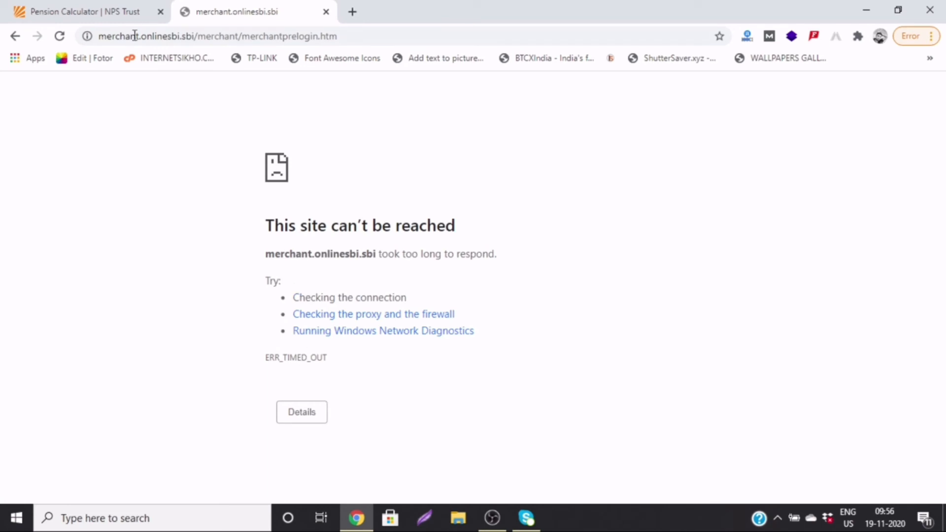
Step: Reload the timed-out bank page and resubmit the payment form to reach SBI login
{"action": "left_click", "coordinate": [59, 38]}
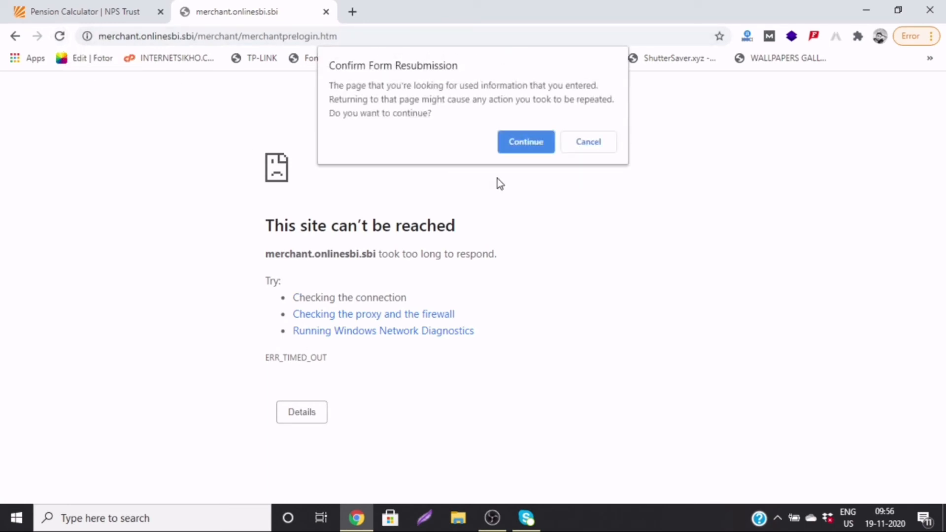
{"action": "left_click", "coordinate": [519, 149]}
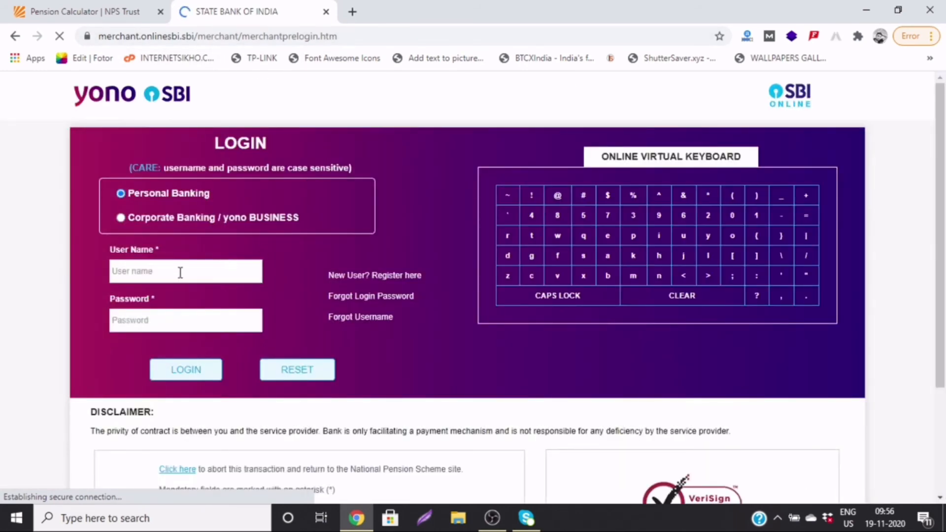
Step: Log in to OnlineSBI with the net banking user name and password
{"action": "left_click", "coordinate": [180, 272]}
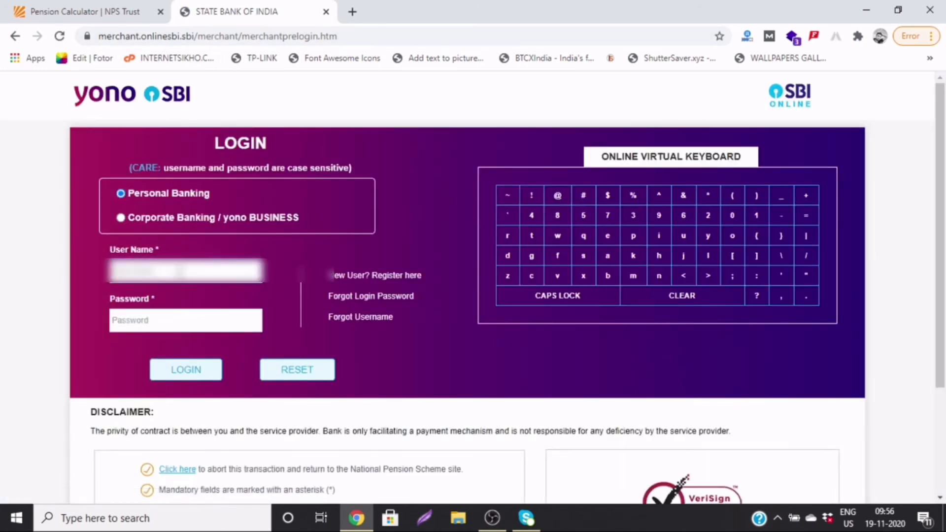
{"action": "type", "text": "••••••••••"}
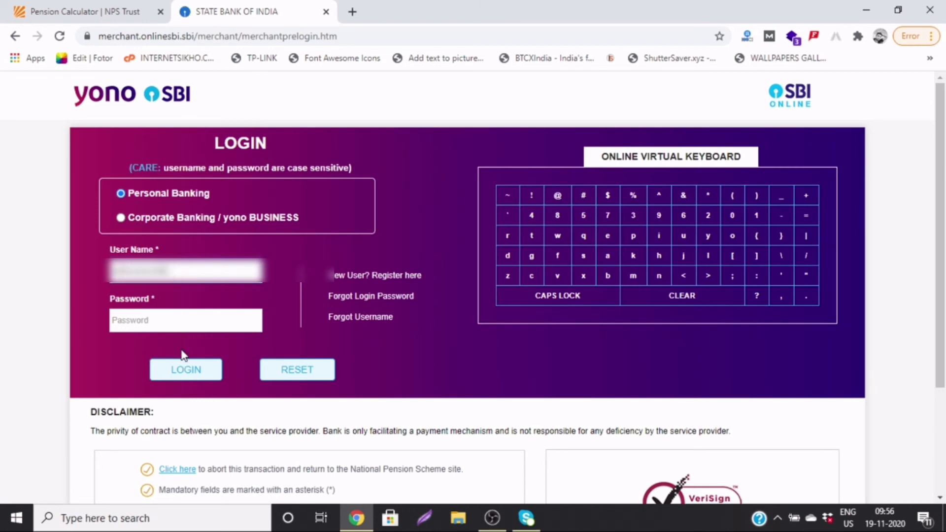
{"action": "left_click", "coordinate": [175, 320]}
{"action": "type", "text": "•••••••"}
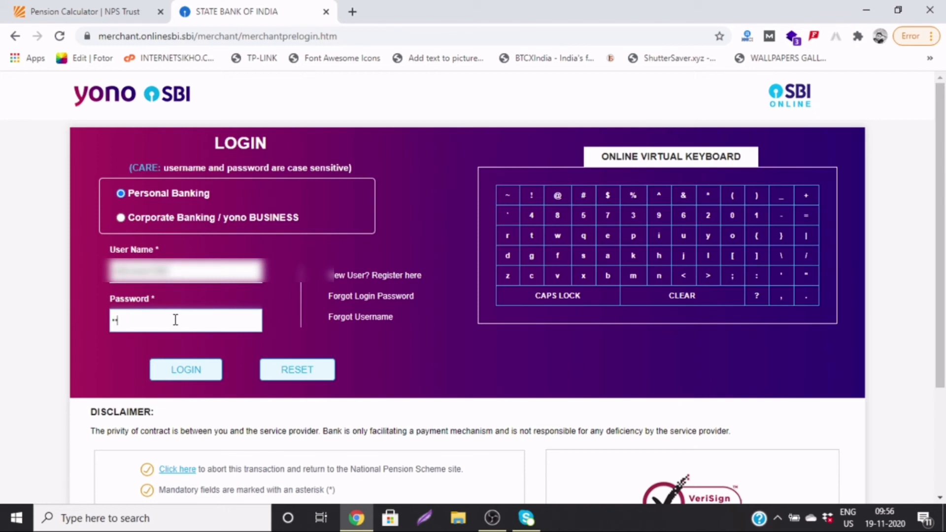
{"action": "type", "text": "••••"}
{"action": "left_click", "coordinate": [183, 374]}
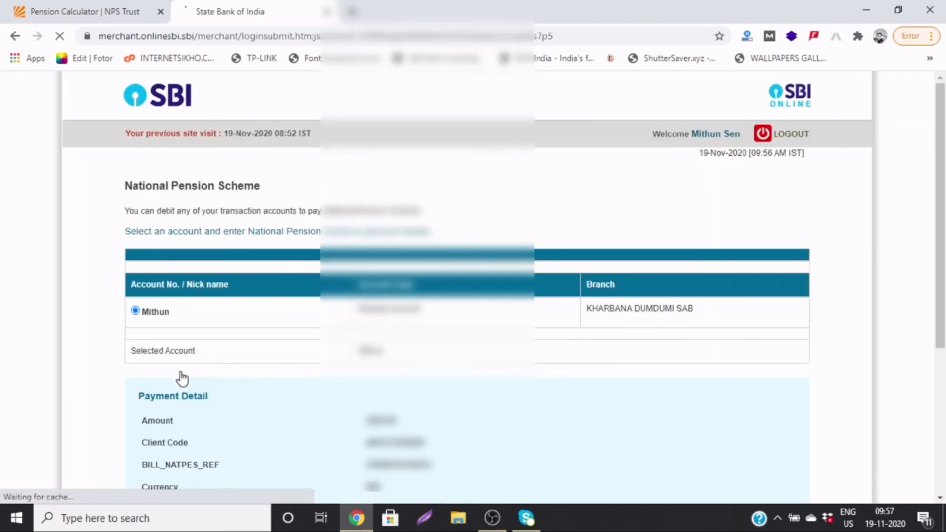
Step: Confirm the National Pension Scheme payment amount and the debit account details
{"action": "scroll", "coordinate": [940, 239], "scroll_direction": "down", "scroll_amount": 4}
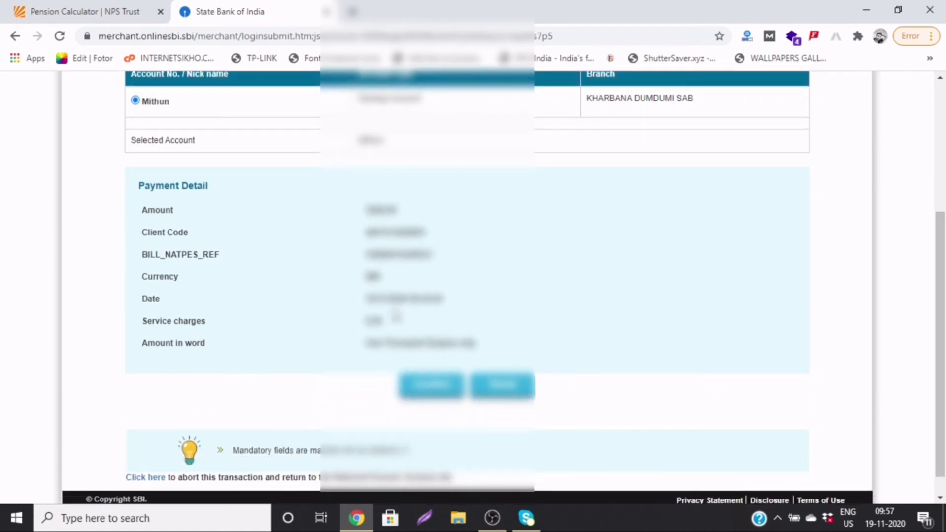
{"action": "double_click", "coordinate": [377, 211]}
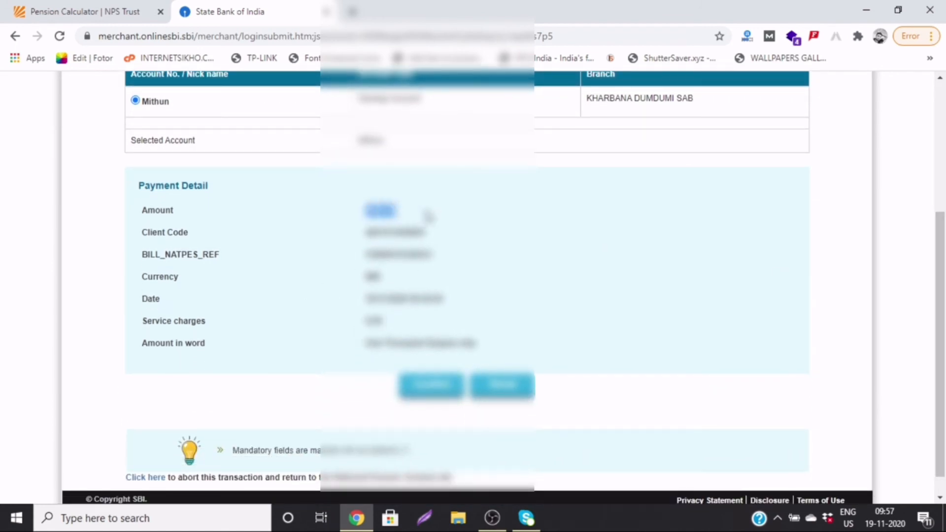
{"action": "left_click", "coordinate": [431, 389]}
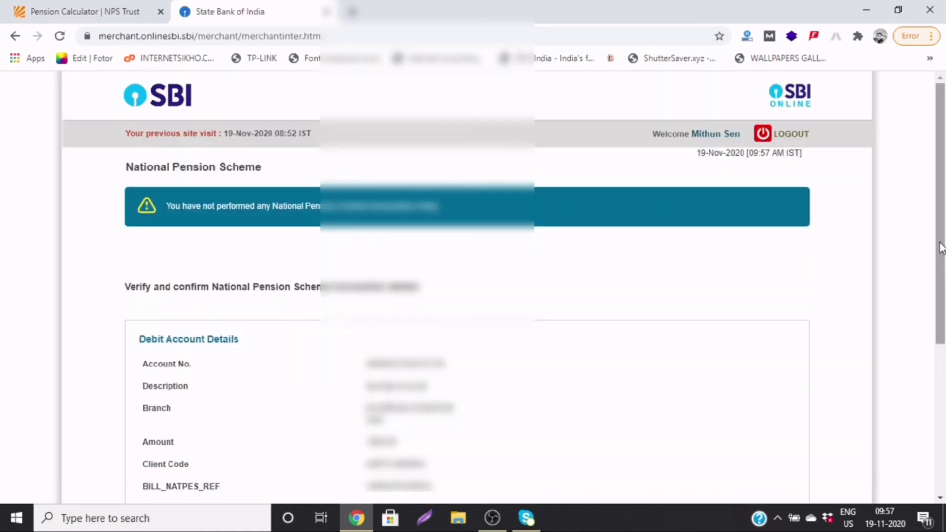
{"action": "left_click_drag", "start_coordinate": [941, 246], "coordinate": [931, 371]}
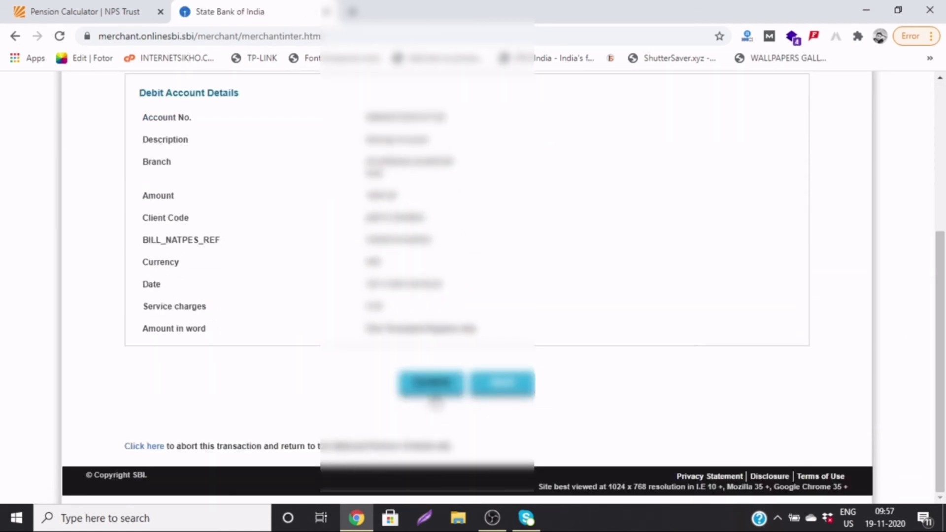
{"action": "left_click", "coordinate": [432, 384]}
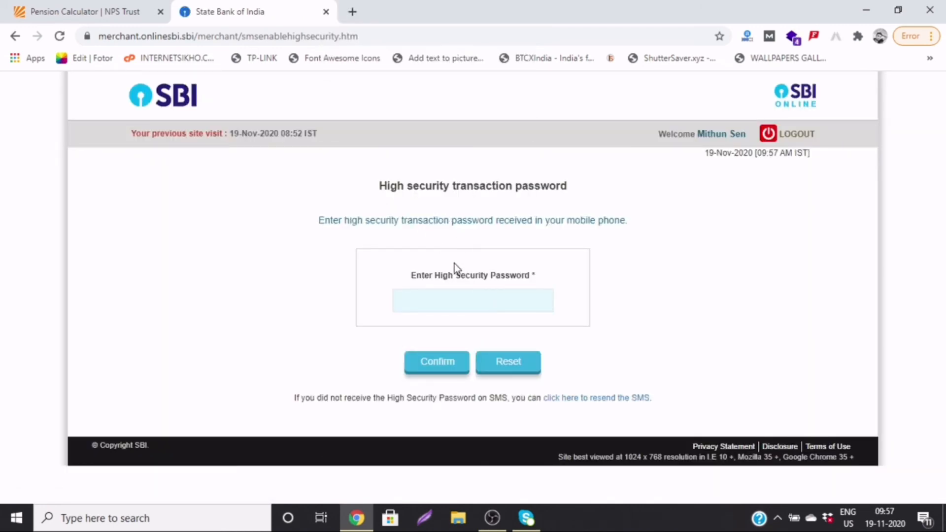
Step: Enter the SMS high security password and confirm the SBI payment
{"action": "left_click", "coordinate": [460, 300]}
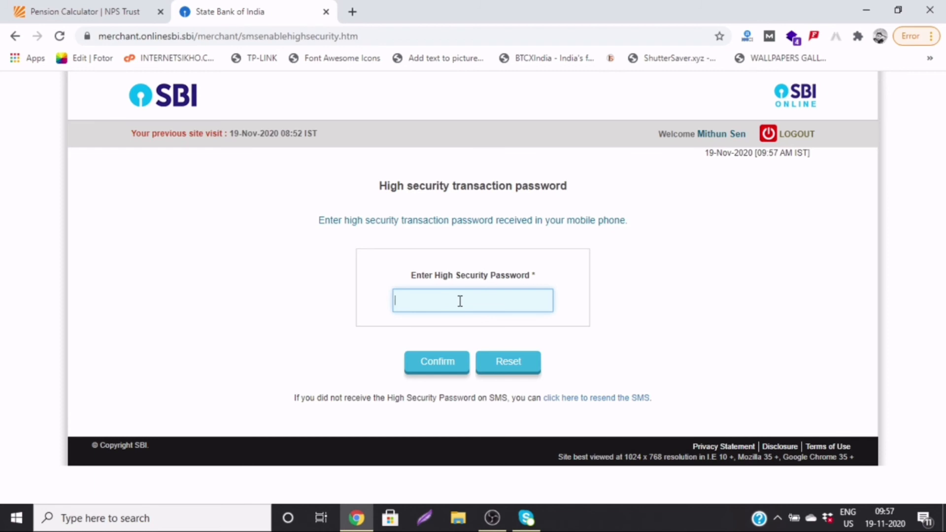
{"action": "type", "text": "********"}
{"action": "left_click", "coordinate": [442, 362]}
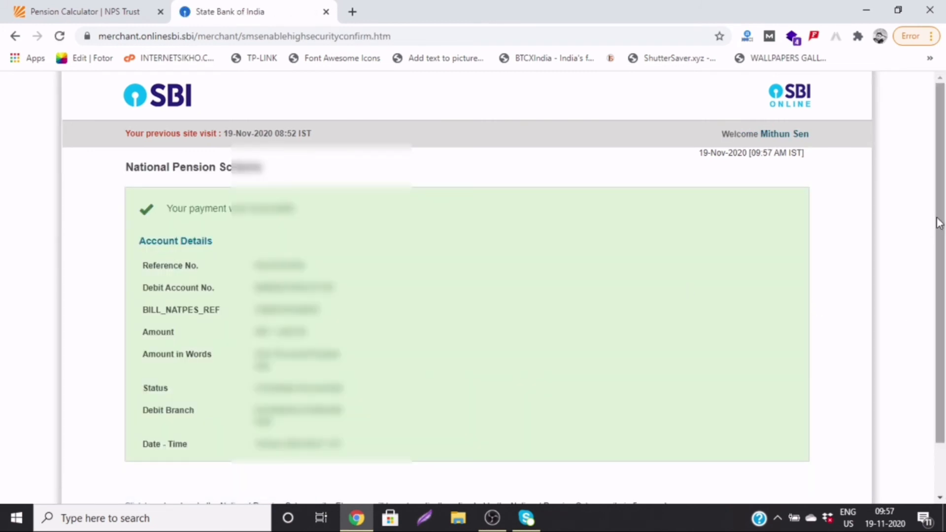
{"action": "mouse_move", "coordinate": [938, 222]}
{"action": "left_mouse_down"}
{"action": "mouse_move", "coordinate": [943, 302]}
{"action": "mouse_move", "coordinate": [944, 212]}
{"action": "left_mouse_up"}
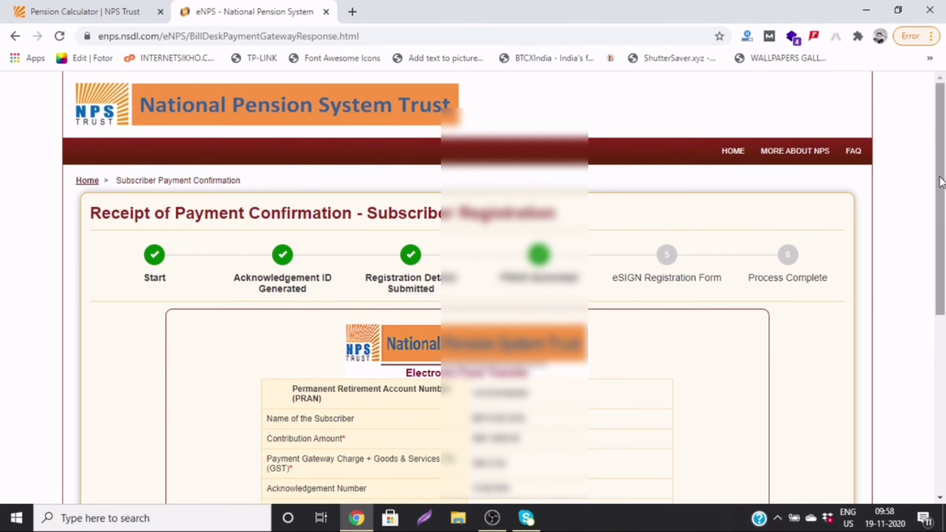
Step: Choose Download Payment Receipt at the bottom of the payment confirmation page
{"action": "left_click_drag", "start_coordinate": [941, 182], "coordinate": [940, 289]}
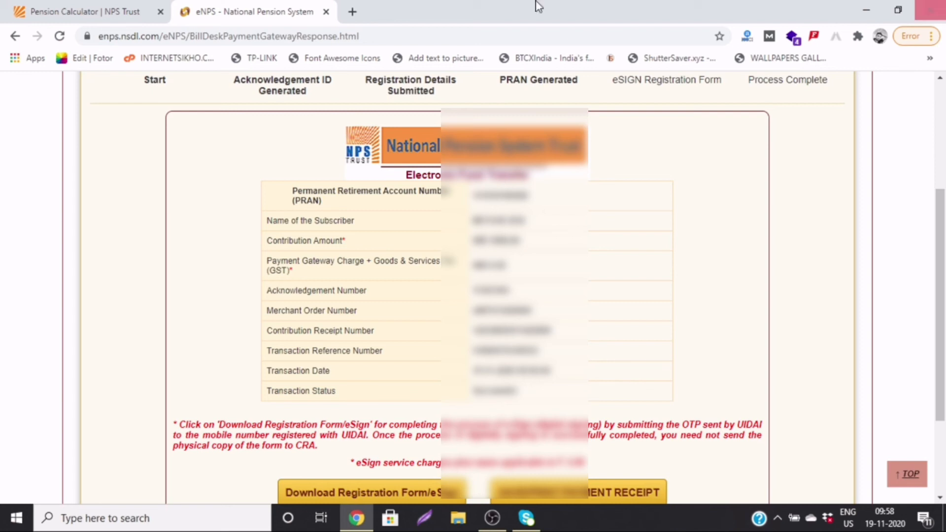
{"action": "left_click_drag", "start_coordinate": [944, 366], "coordinate": [944, 416]}
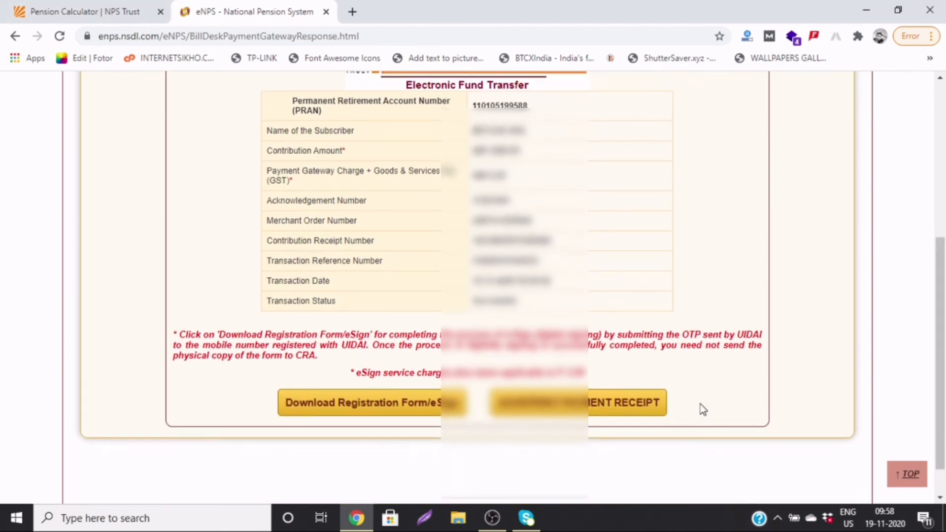
{"action": "left_click", "coordinate": [631, 414]}
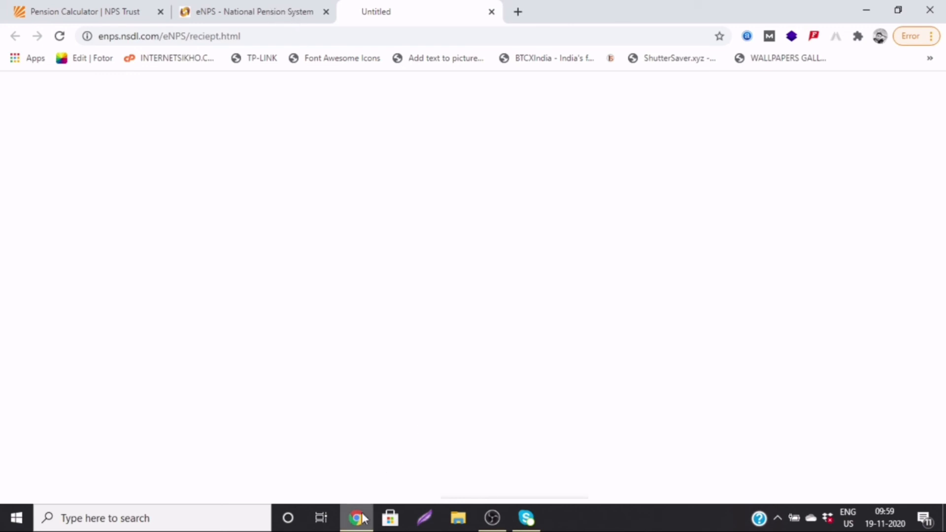
Step: Save the receipt as Payment_Receipt.pdf on the Desktop and return to the eNPS page
{"action": "mouse_move", "coordinate": [363, 518]}
{"action": "left_click", "coordinate": [354, 458]}
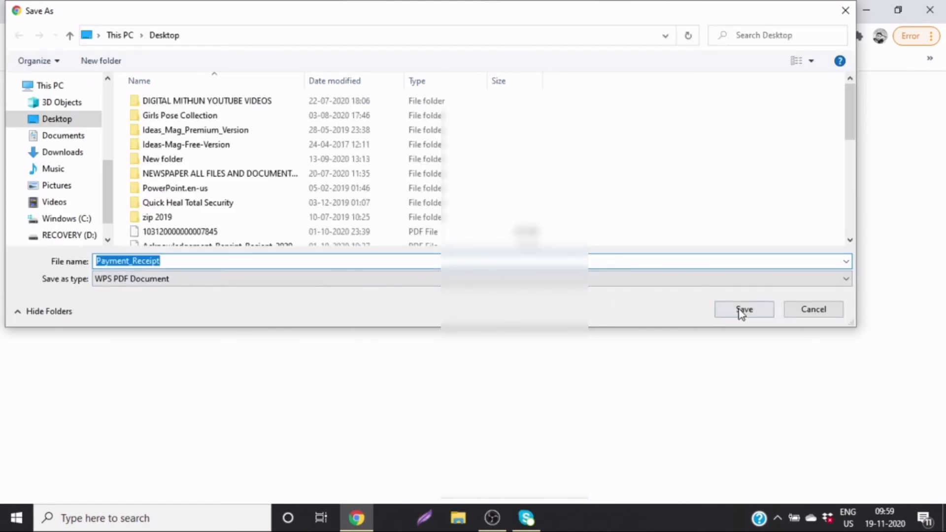
{"action": "left_click", "coordinate": [742, 313]}
{"action": "left_click", "coordinate": [279, 15]}
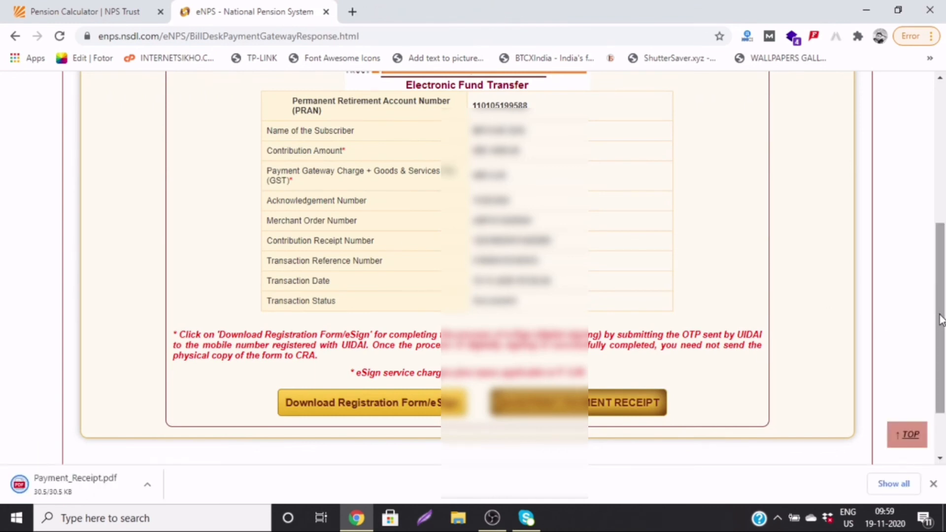
{"action": "left_click_drag", "start_coordinate": [941, 320], "coordinate": [942, 249]}
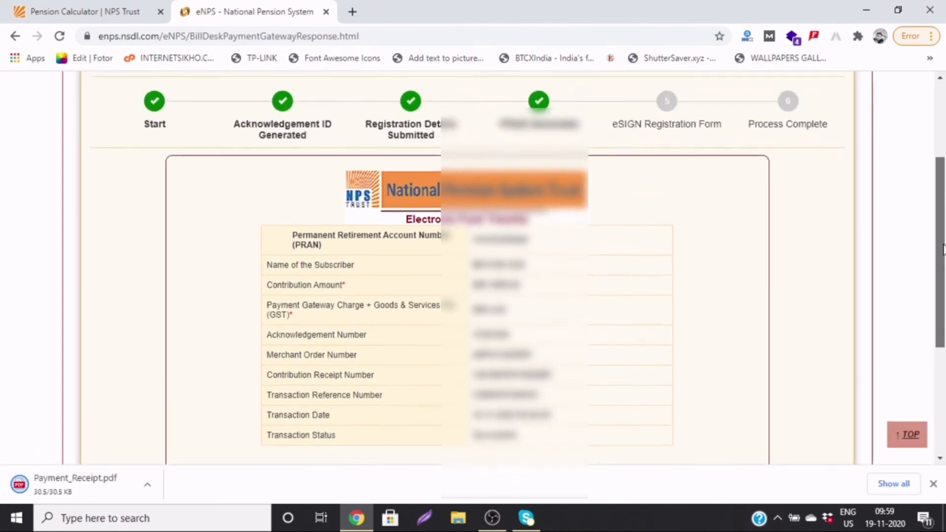
{"action": "scroll", "coordinate": [942, 249], "scroll_direction": "down", "scroll_amount": 5}
Step: Open the registration form eSign page and choose OTP-based paperless authentication
{"action": "left_click", "coordinate": [394, 321]}
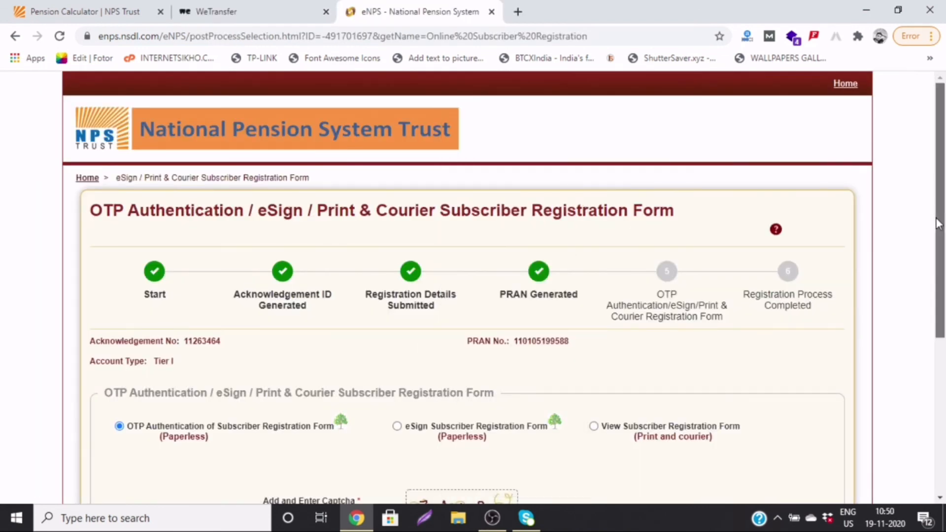
{"action": "scroll", "coordinate": [939, 224], "scroll_direction": "down", "scroll_amount": 3}
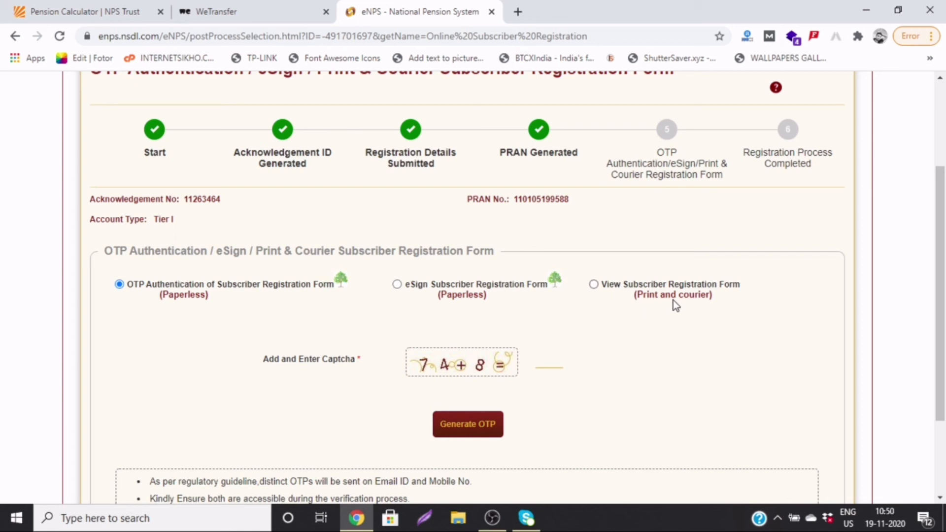
{"action": "left_click", "coordinate": [552, 359]}
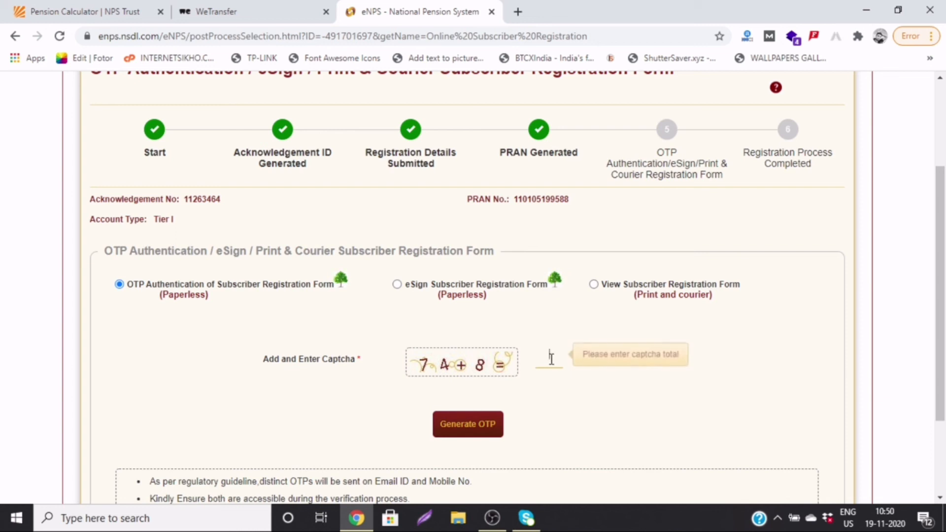
Step: Choose eSign for the registration form and accept the ₹5.90 charge alert to proceed to NSDL eSign
{"action": "left_click", "coordinate": [397, 284]}
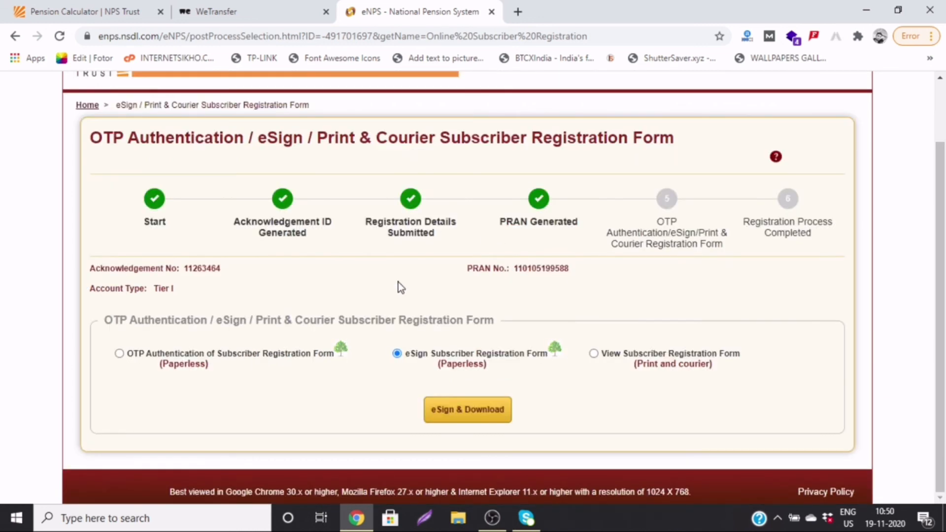
{"action": "left_click", "coordinate": [465, 415]}
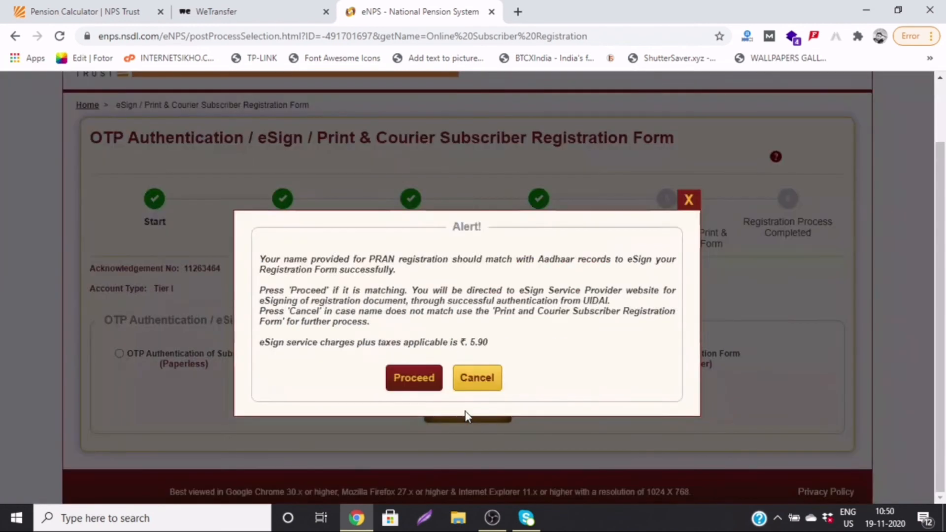
{"action": "left_click_drag", "start_coordinate": [419, 342], "coordinate": [524, 341]}
{"action": "left_click", "coordinate": [524, 341]}
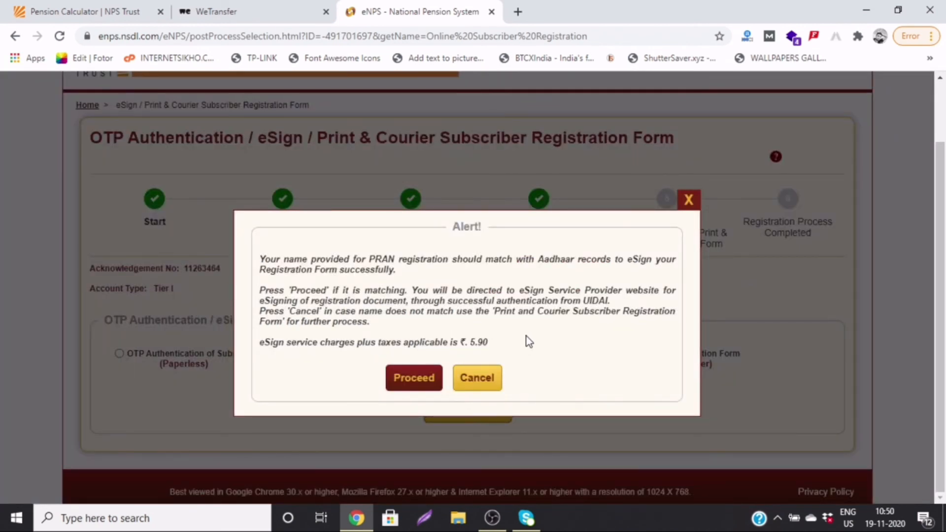
{"action": "left_click", "coordinate": [414, 377]}
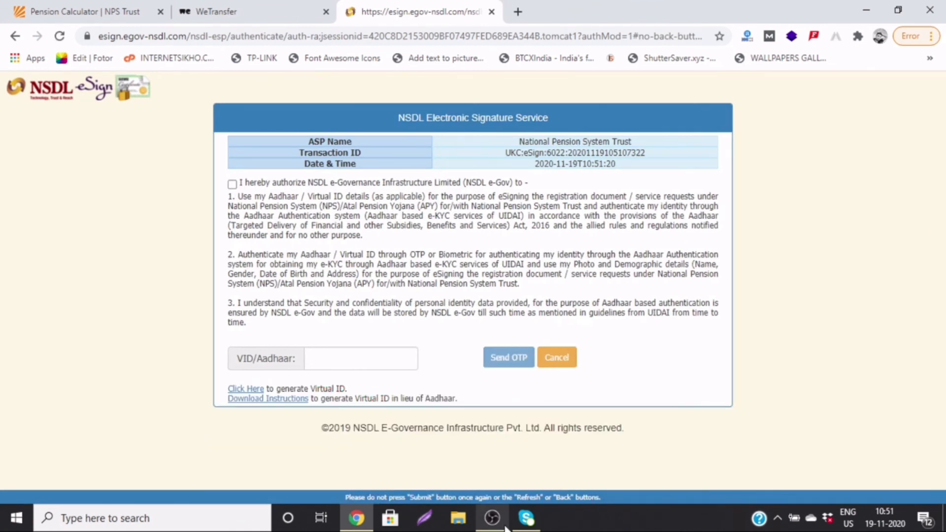
Step: Authorize NSDL e-Gov, enter the Aadhaar/Virtual ID and request an OTP
{"action": "left_click", "coordinate": [232, 186]}
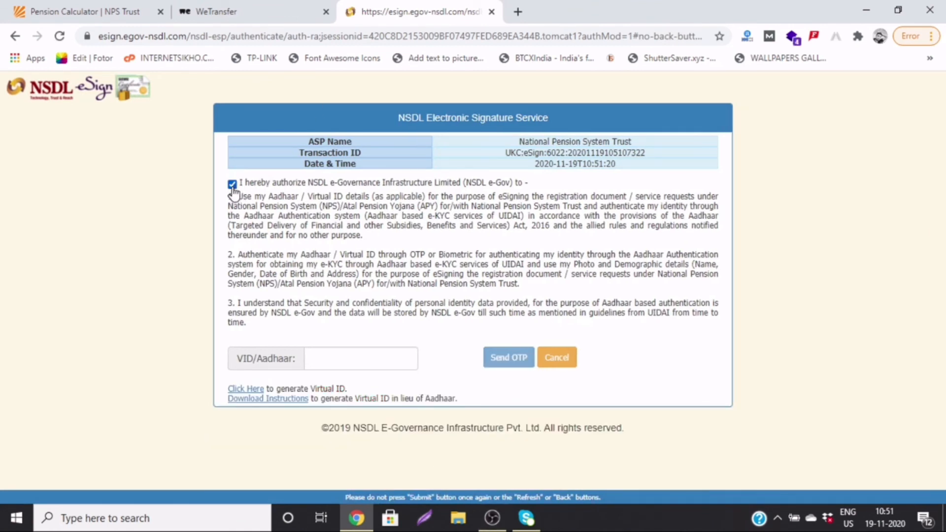
{"action": "left_click", "coordinate": [374, 359]}
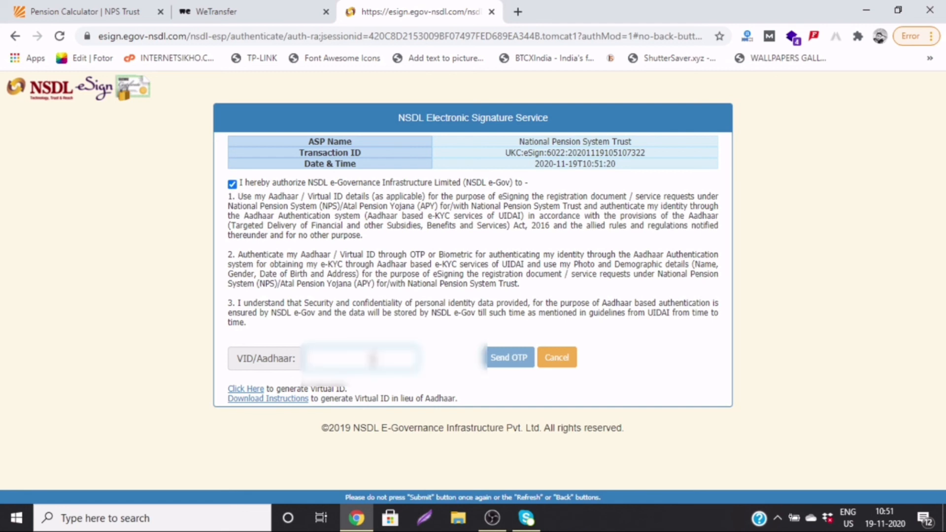
{"action": "type", "text": "XXXX"}
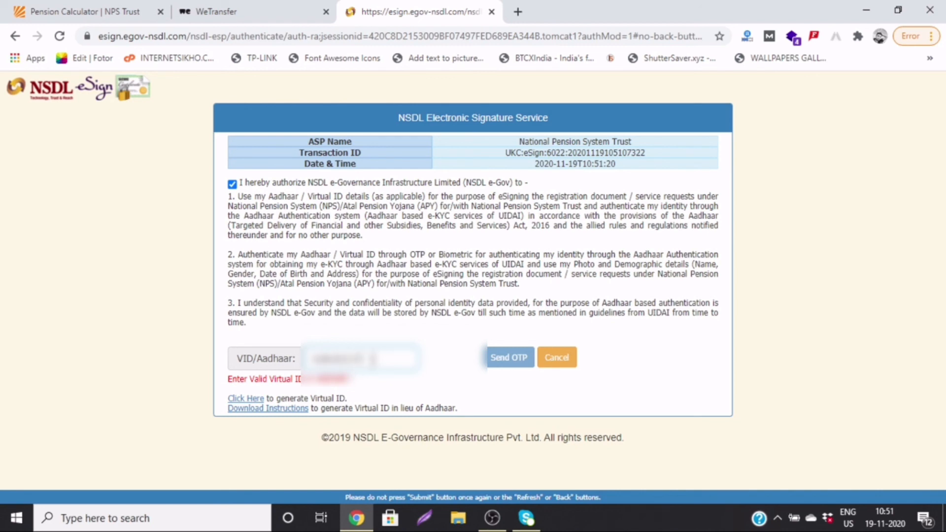
{"action": "type", "text": "X"}
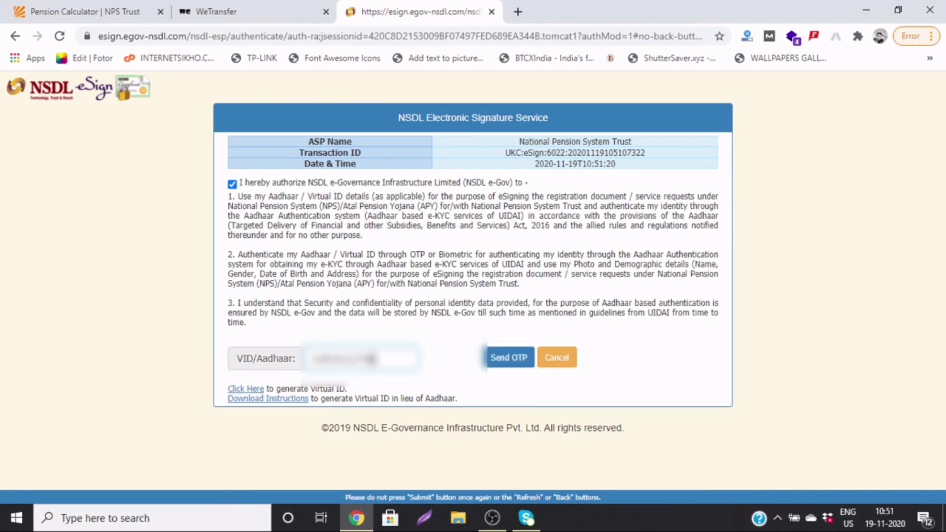
{"action": "left_click", "coordinate": [508, 351]}
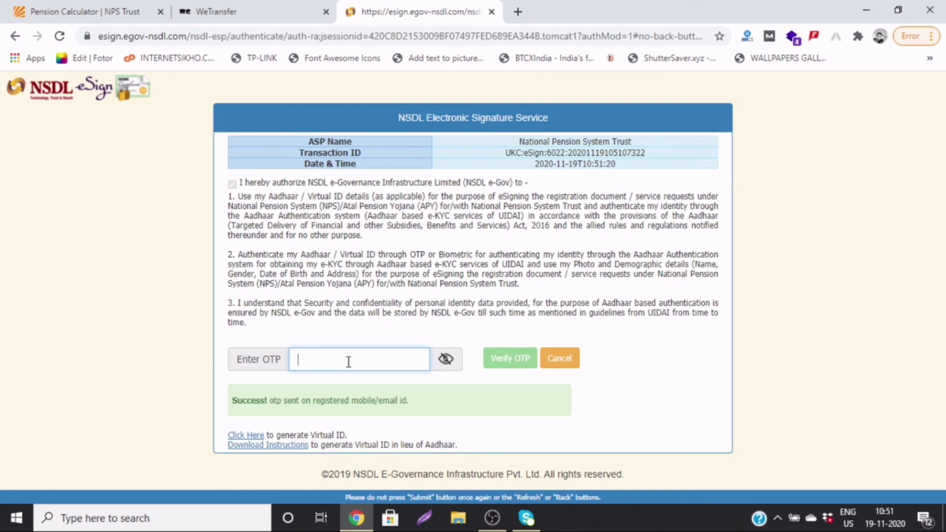
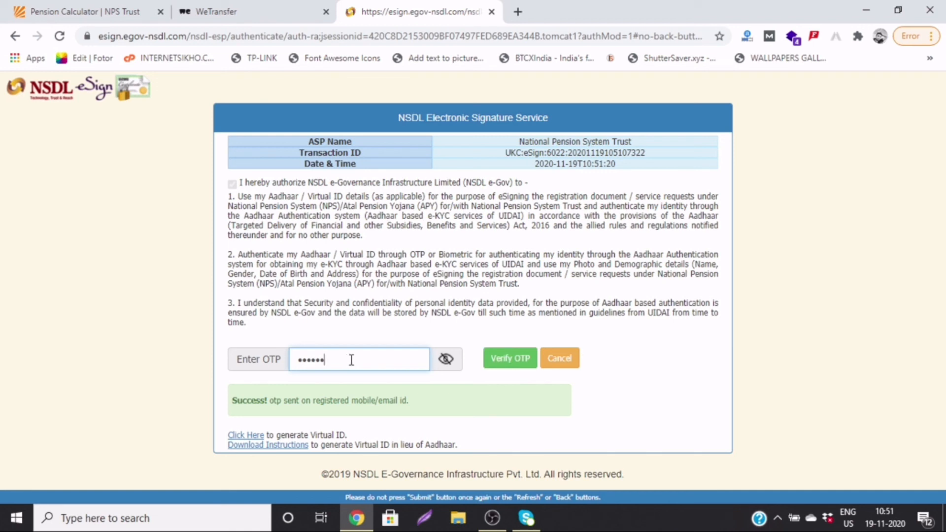
Step: Enter the received OTP, check it, and verify it to complete the eSign
{"action": "left_click", "coordinate": [446, 360]}
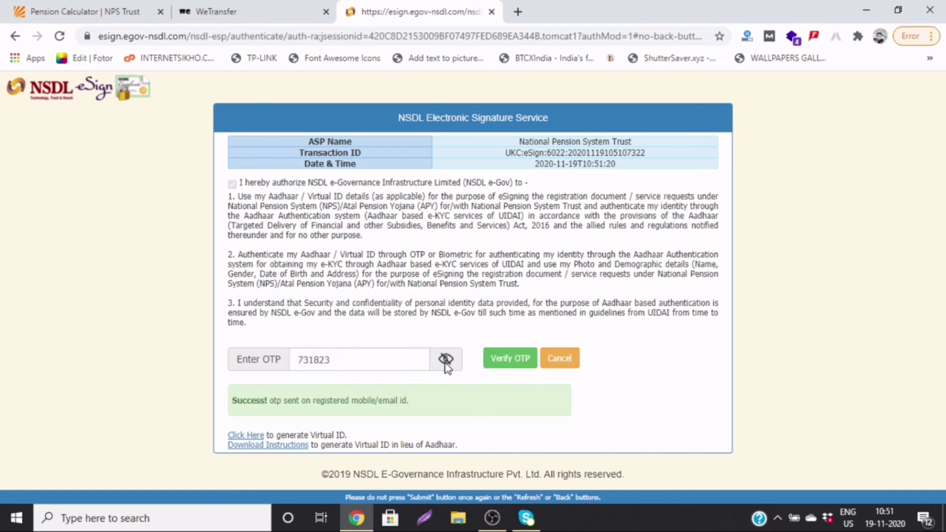
{"action": "left_click", "coordinate": [446, 359]}
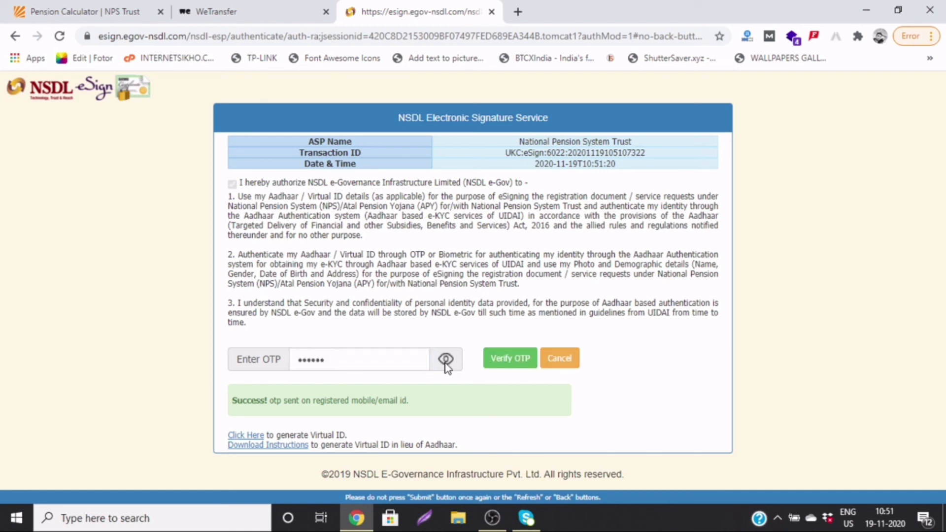
{"action": "left_click", "coordinate": [511, 361]}
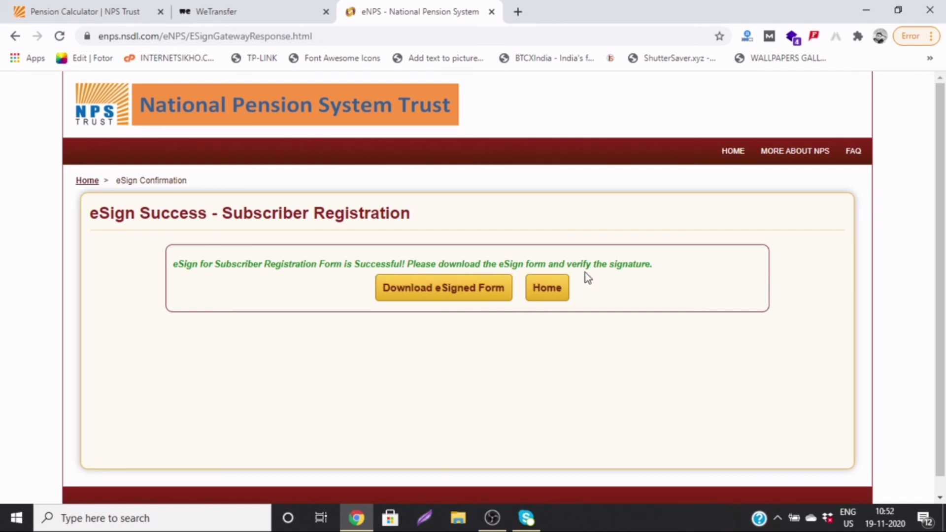
Step: Download the eSigned registration form PDF and save it to the Desktop
{"action": "left_click", "coordinate": [445, 295]}
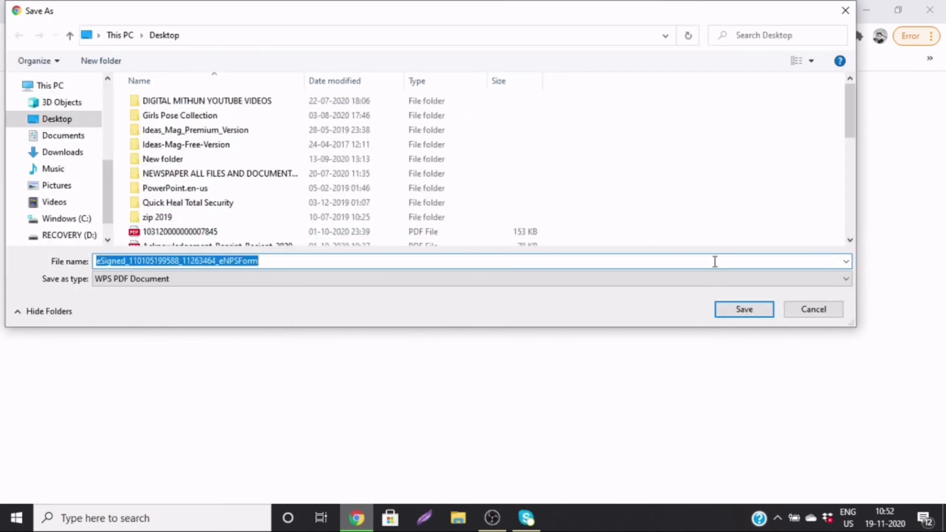
{"action": "left_click", "coordinate": [744, 309]}
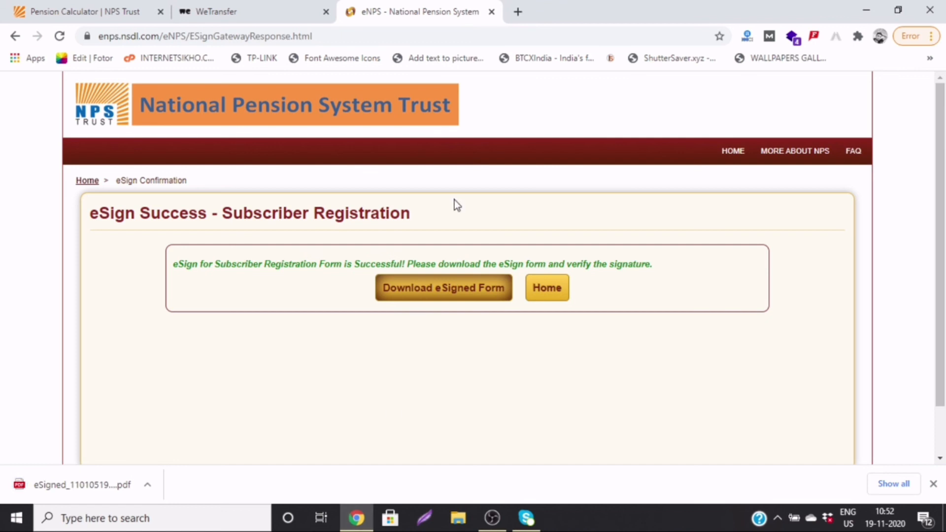
Step: Return to the eNPS home page and follow the 'Set/Reset your IPIN' link under Additional Services
{"action": "left_click", "coordinate": [90, 181]}
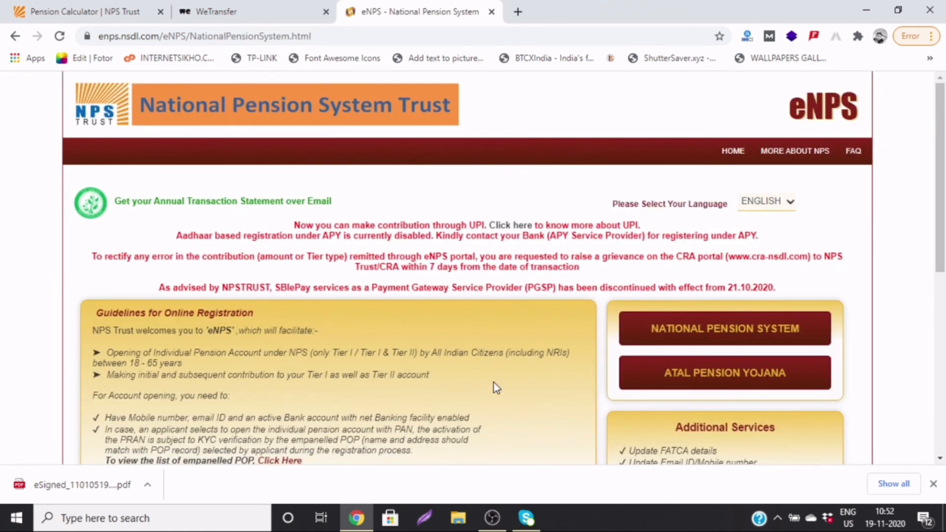
{"action": "scroll", "coordinate": [944, 276], "scroll_direction": "down", "scroll_amount": 4}
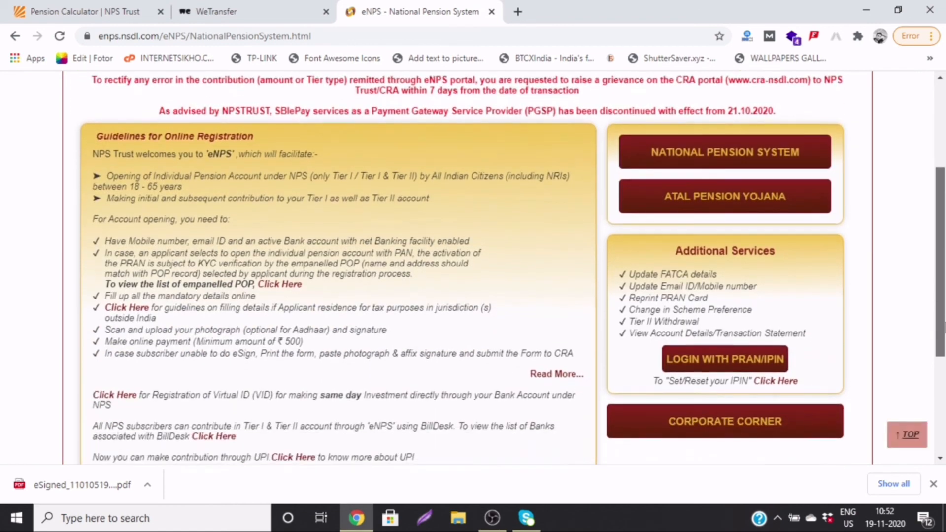
{"action": "left_click_drag", "start_coordinate": [945, 322], "coordinate": [944, 331]}
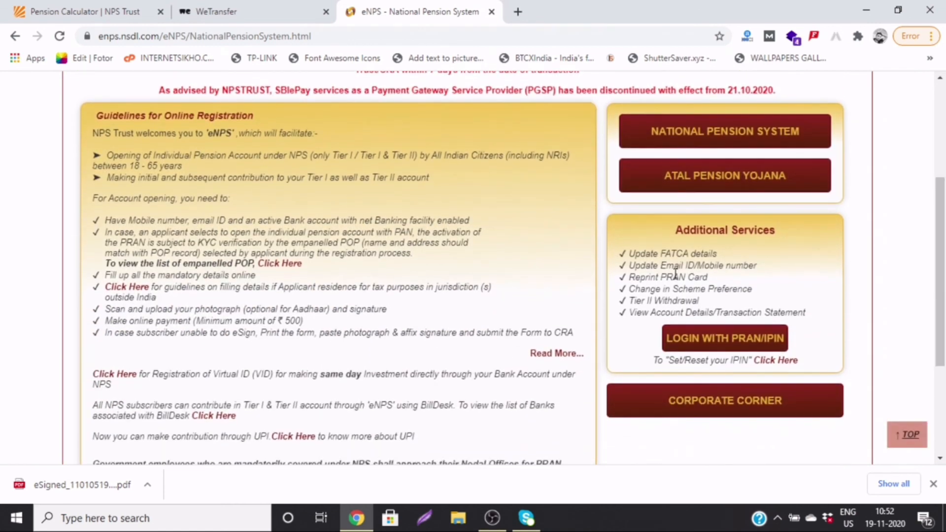
{"action": "left_click_drag", "start_coordinate": [679, 237], "coordinate": [823, 317]}
{"action": "left_click", "coordinate": [582, 276]}
{"action": "left_click_drag", "start_coordinate": [619, 215], "coordinate": [849, 239]}
{"action": "left_click", "coordinate": [867, 280]}
{"action": "left_click", "coordinate": [775, 362]}
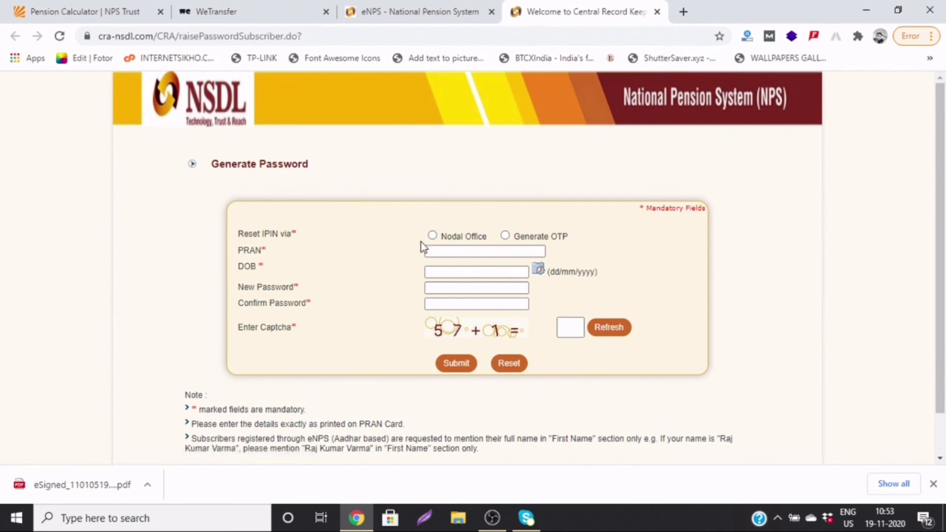
Step: Select the Generate OTP reset option and enter the subscriber's PRAN
{"action": "left_click", "coordinate": [505, 236]}
{"action": "left_click", "coordinate": [446, 256]}
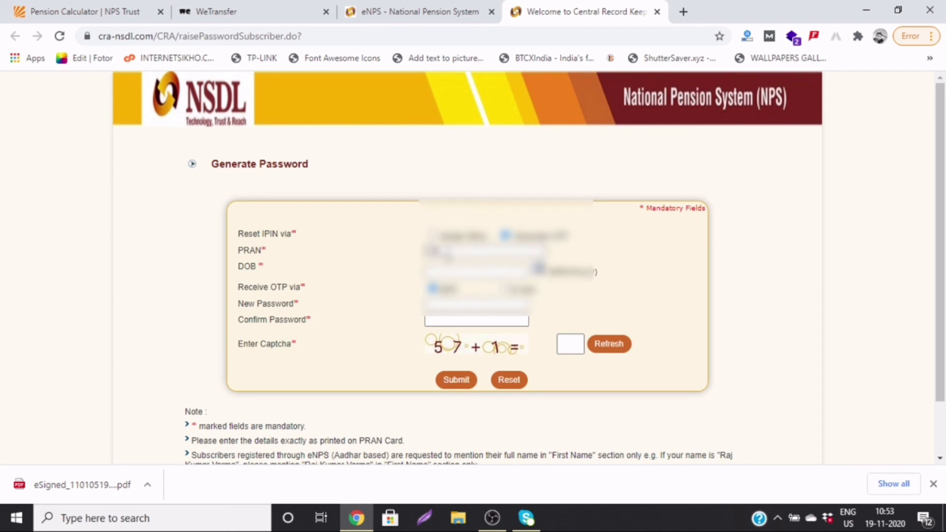
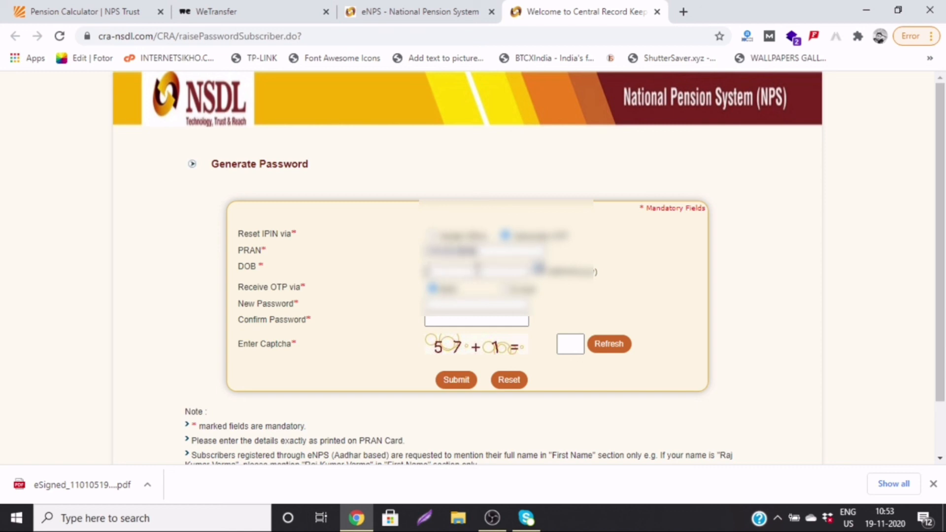
Step: Set the date of birth to 1 March 1993 using the calendar
{"action": "left_click", "coordinate": [538, 269]}
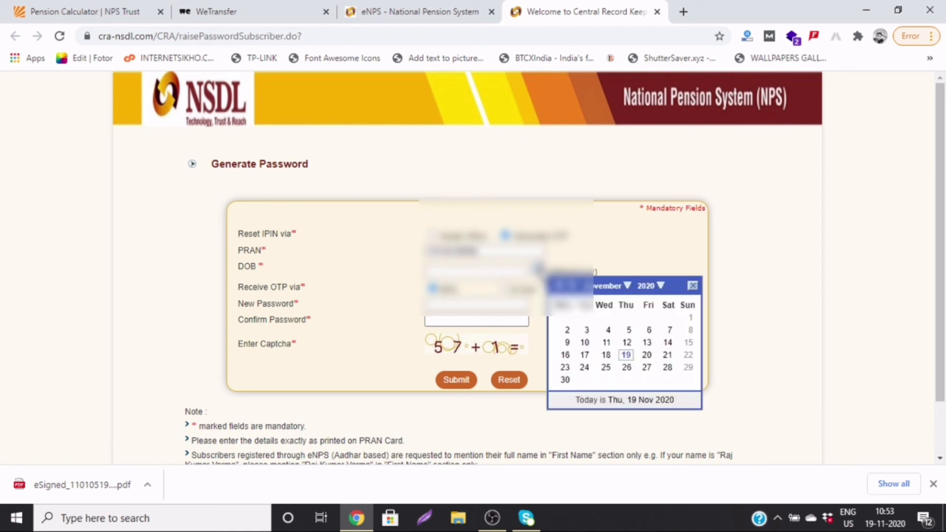
{"action": "left_click", "coordinate": [660, 286]}
{"action": "left_click", "coordinate": [661, 291]}
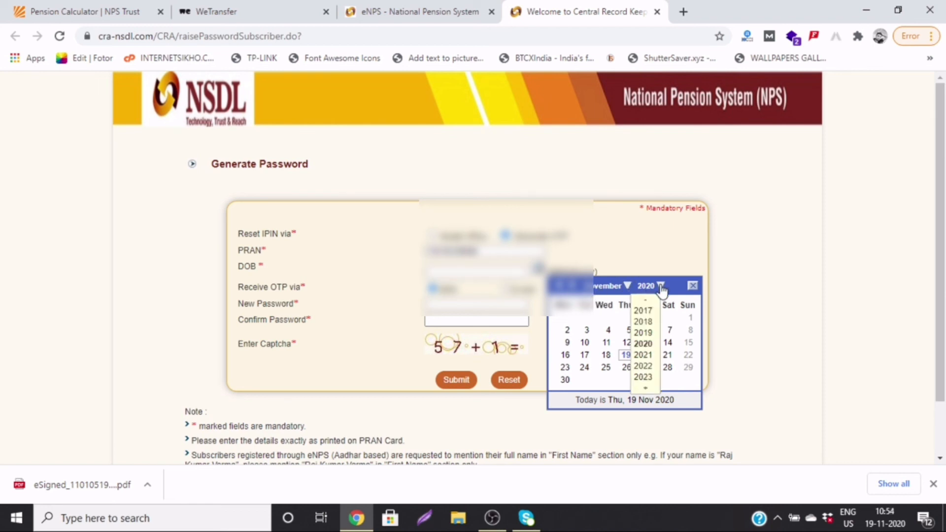
{"action": "mouse_move", "coordinate": [645, 302]}
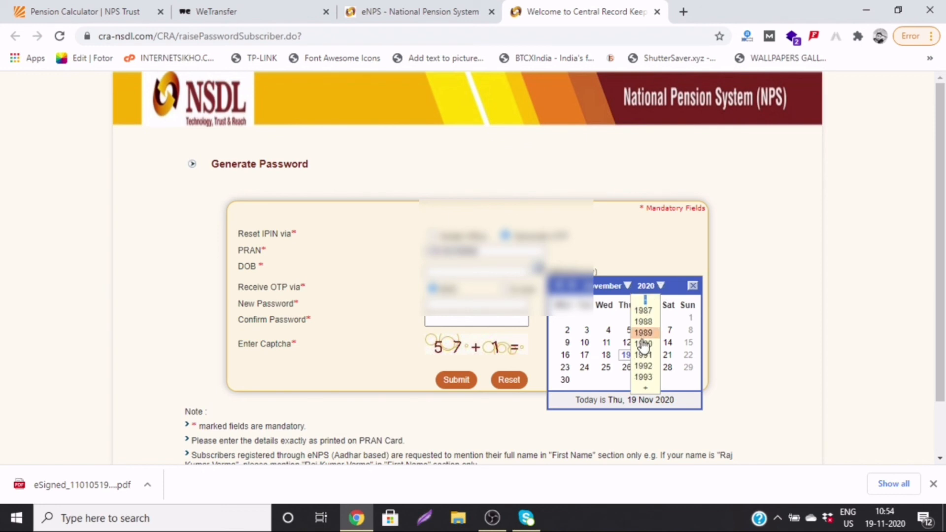
{"action": "left_click", "coordinate": [642, 376]}
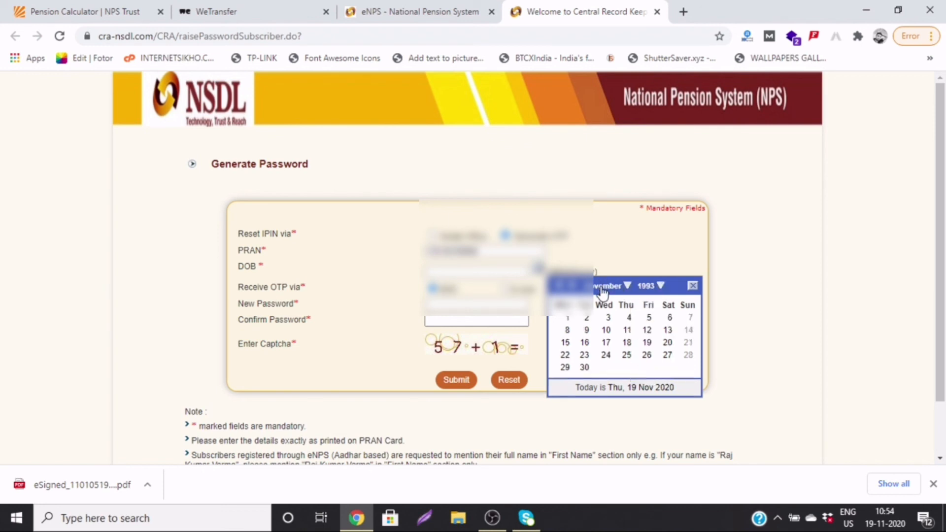
{"action": "left_click", "coordinate": [627, 286]}
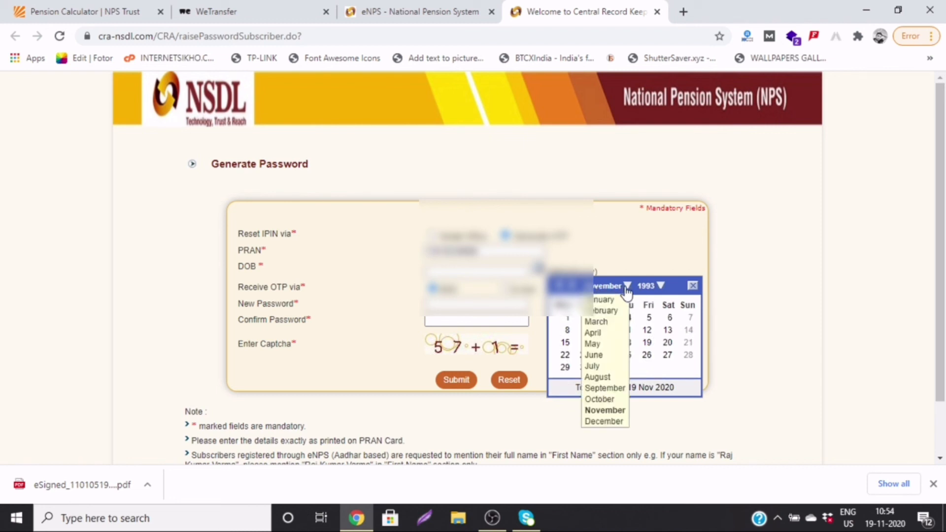
{"action": "left_click", "coordinate": [610, 323]}
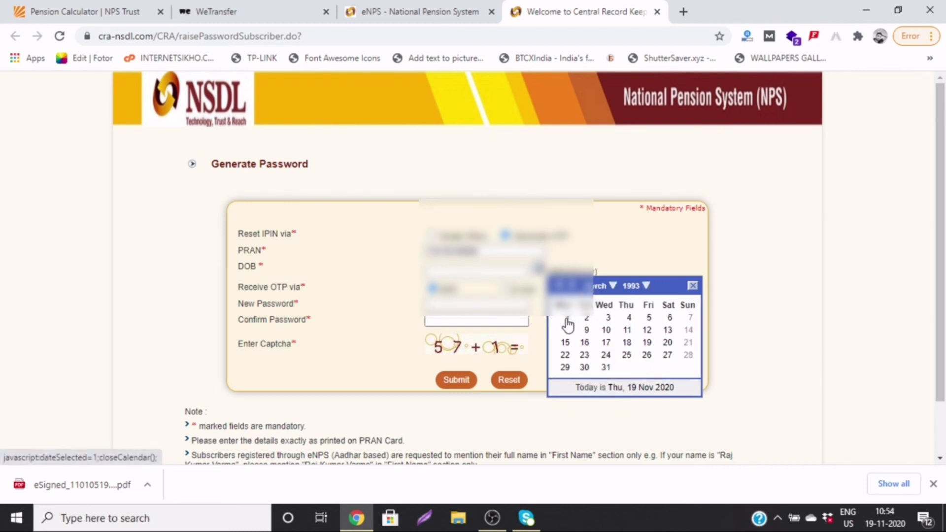
{"action": "left_click", "coordinate": [566, 319]}
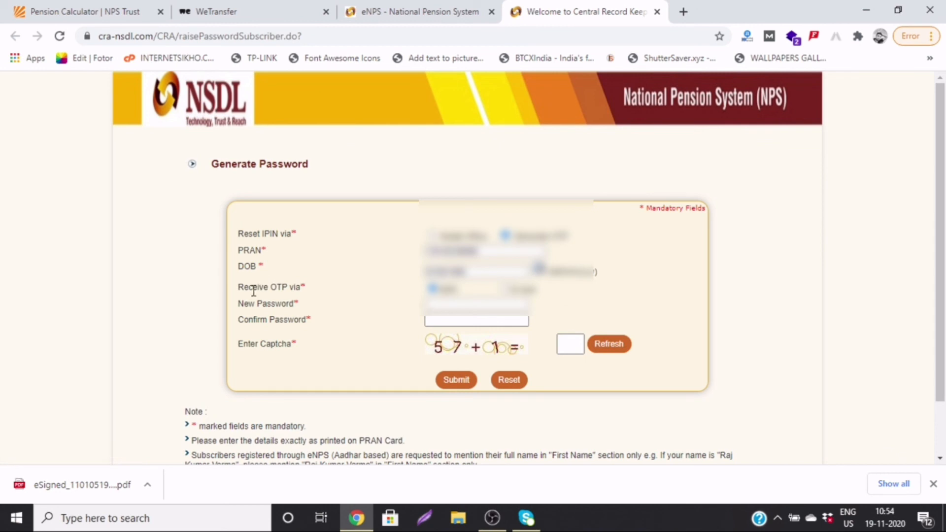
{"action": "left_click_drag", "start_coordinate": [253, 291], "coordinate": [321, 288]}
{"action": "left_click", "coordinate": [359, 281]}
Step: Re-enter the new password in Confirm Password and answer the captcha sum
{"action": "left_click", "coordinate": [433, 321]}
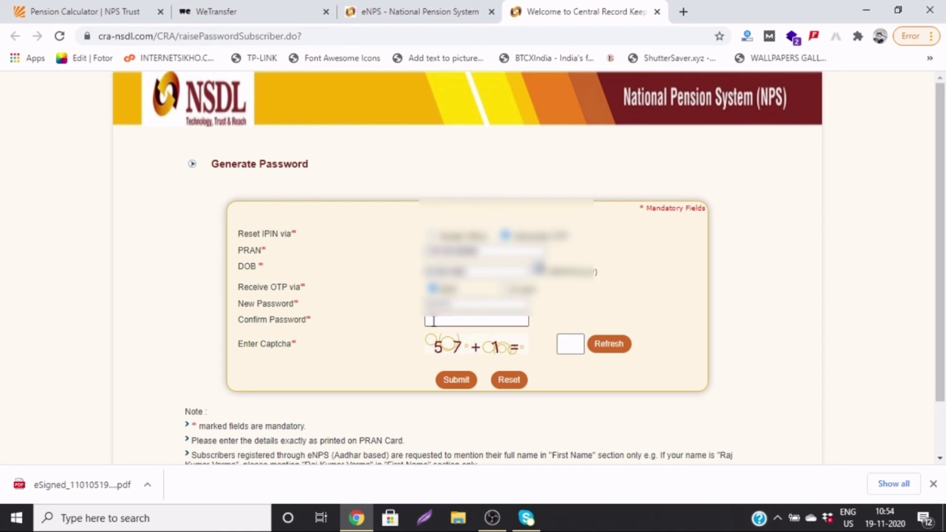
{"action": "type", "text": "**********"}
{"action": "left_click", "coordinate": [568, 345]}
{"action": "type", "text": "5"}
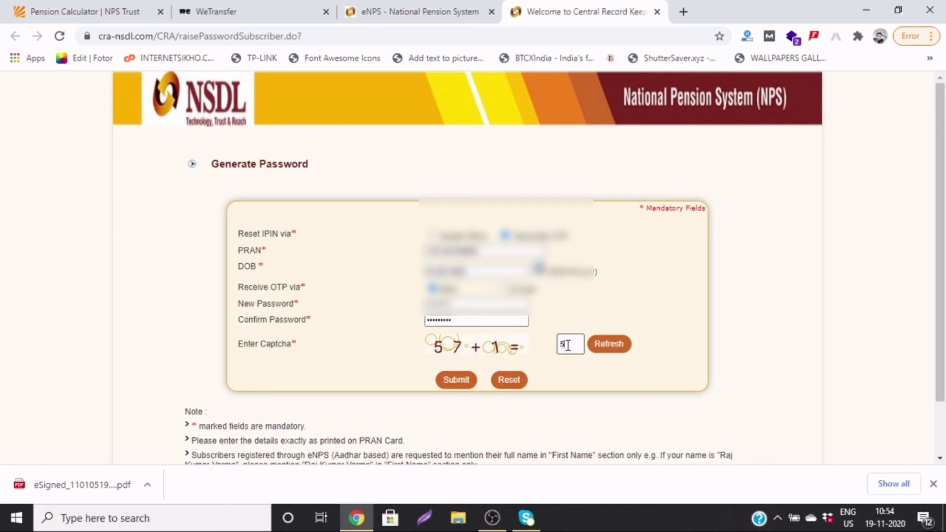
{"action": "type", "text": "8"}
Step: Submit the Generate Password form and check the resulting 'Unauthorized user.' message
{"action": "left_click", "coordinate": [454, 383]}
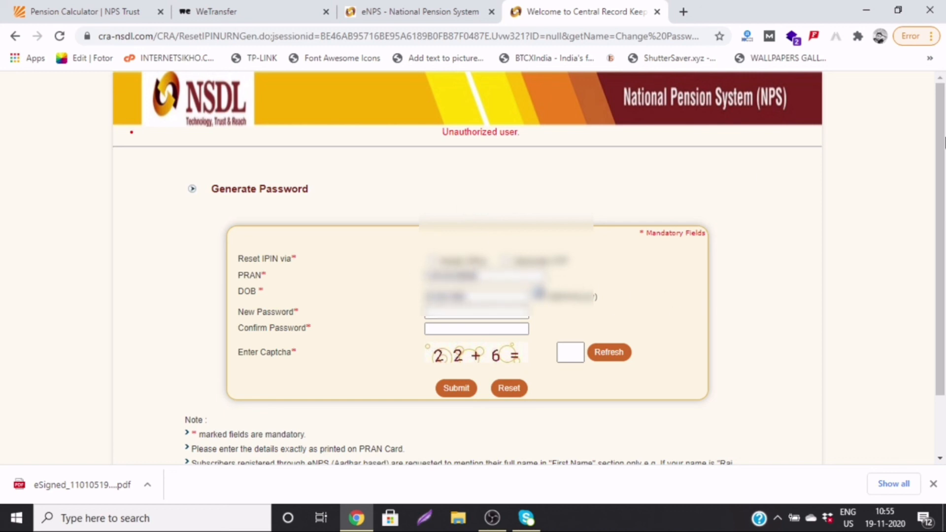
{"action": "left_click_drag", "start_coordinate": [943, 198], "coordinate": [944, 160]}
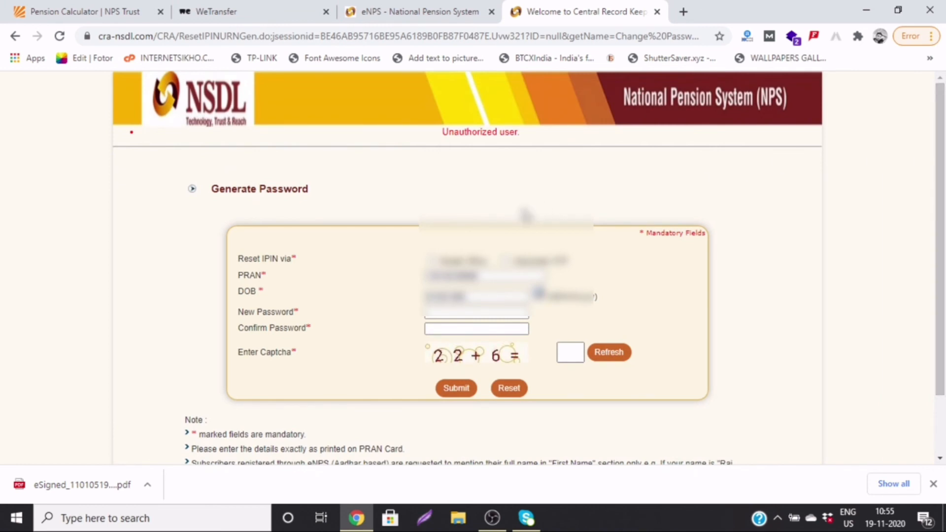